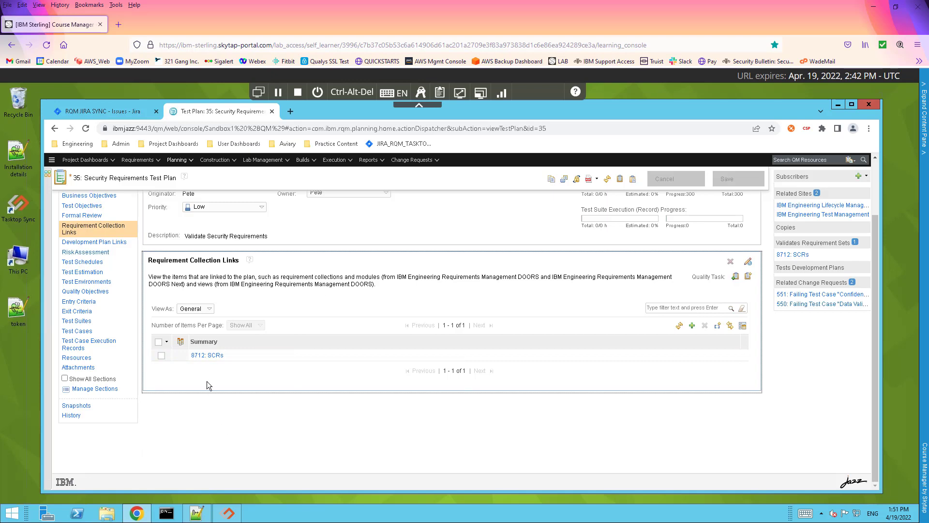
Display the test cases of the 35: Security Requirements Test Plan
{"action": "mouse_move", "coordinate": [212, 358]}
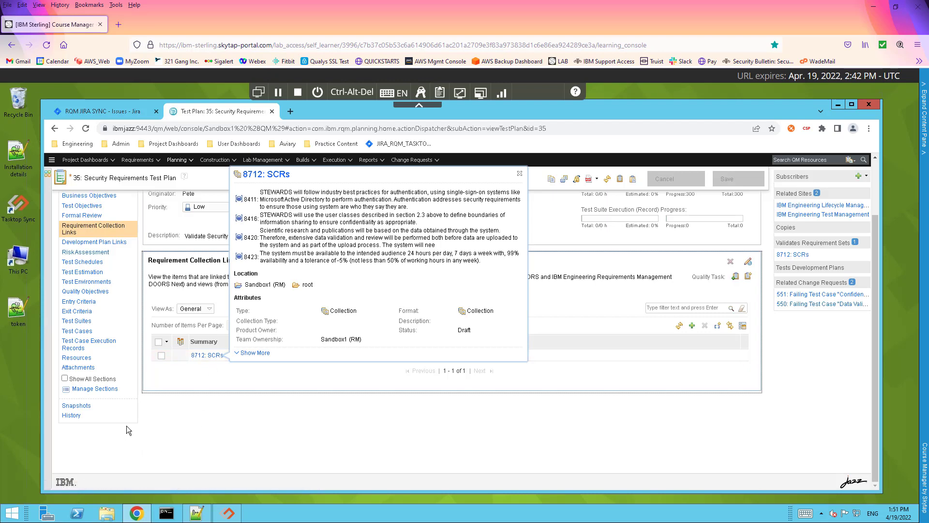
{"action": "left_click", "coordinate": [79, 331]}
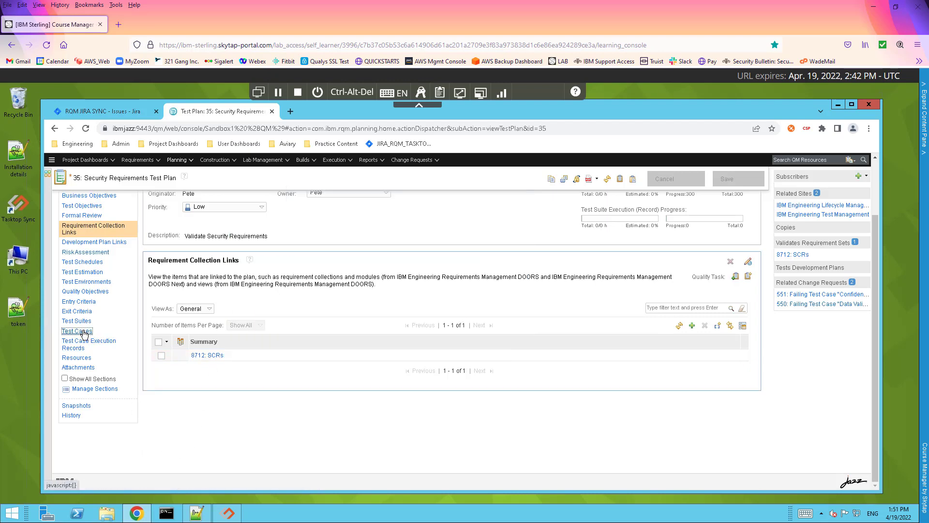
{"action": "scroll", "coordinate": [415, 418], "scroll_direction": "down", "scroll_amount": 2}
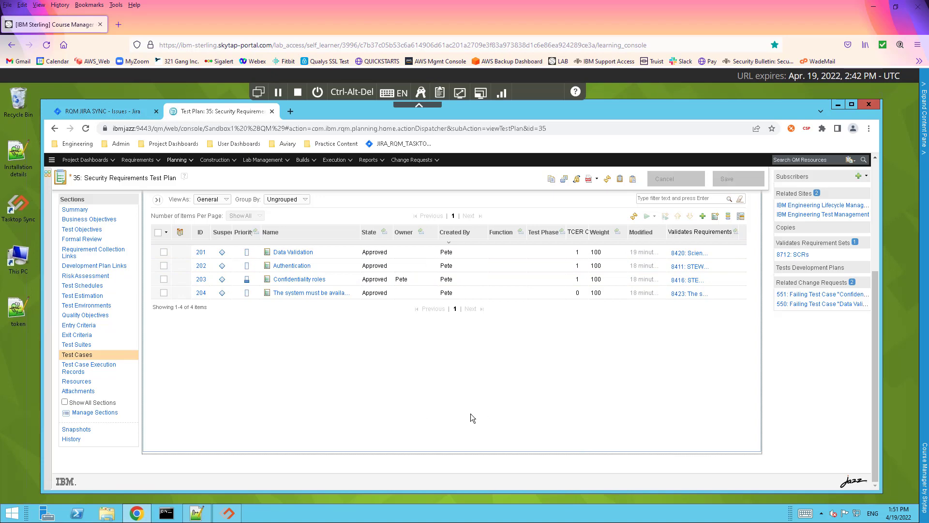
{"action": "scroll", "coordinate": [471, 415], "scroll_direction": "up", "scroll_amount": 3}
{"action": "scroll", "coordinate": [358, 440], "scroll_direction": "up", "scroll_amount": 2}
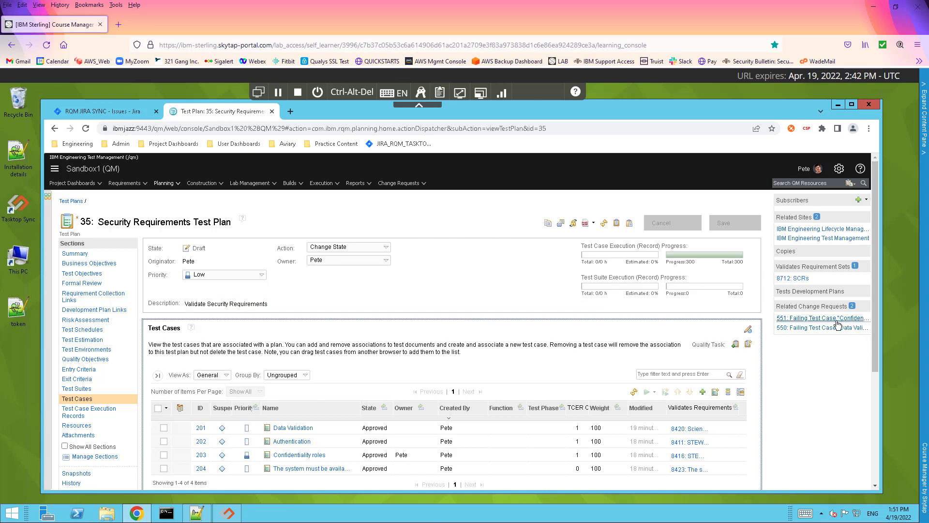
{"action": "mouse_move", "coordinate": [837, 324]}
{"action": "scroll", "coordinate": [379, 385], "scroll_direction": "down", "scroll_amount": 2}
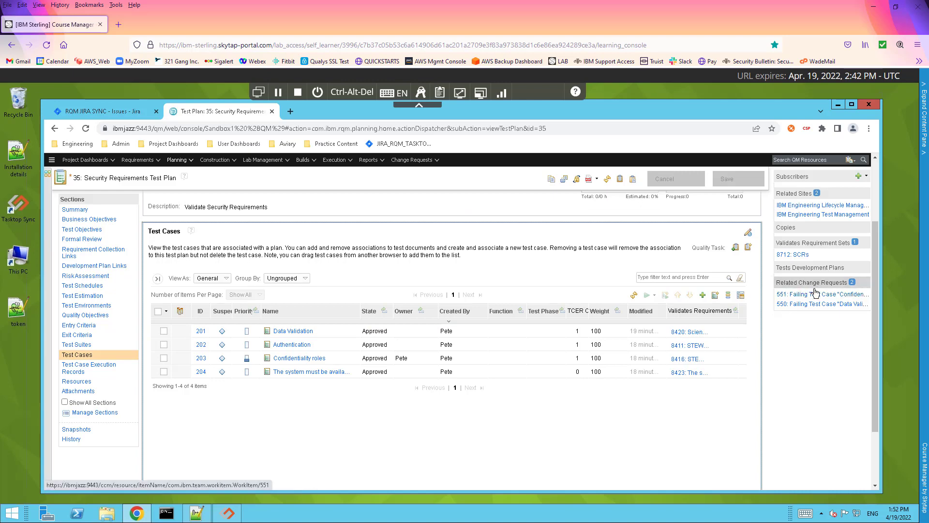
{"action": "mouse_move", "coordinate": [809, 299]}
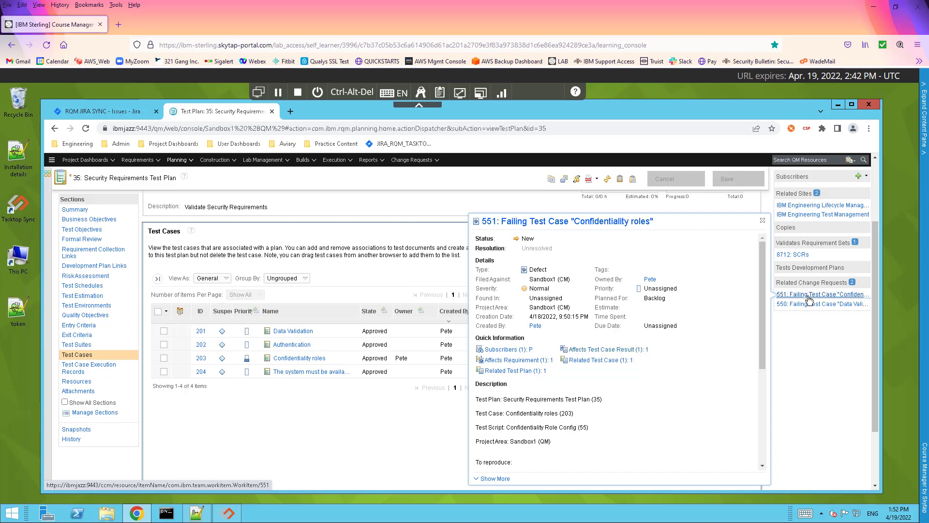
Open defect 551 and review its links to requirement 8416, plan 35 and test case 203
{"action": "left_click", "coordinate": [810, 299]}
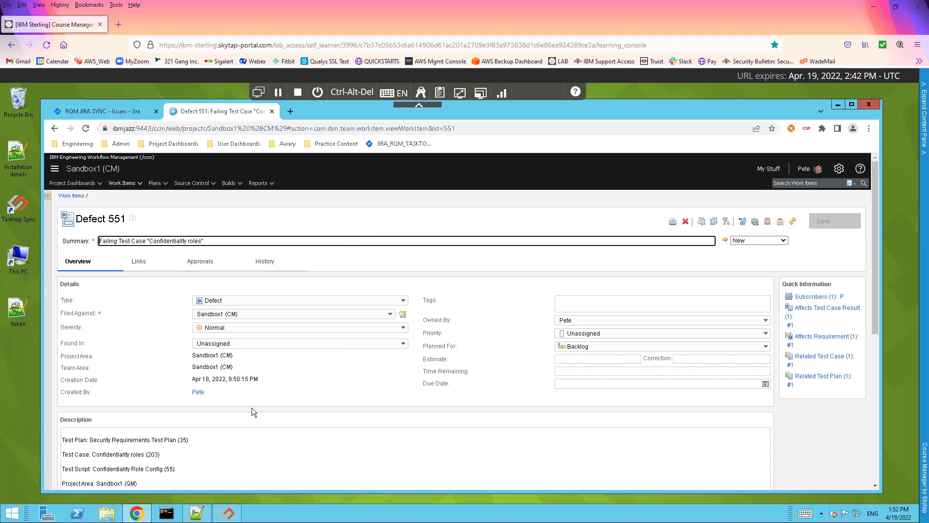
{"action": "left_click", "coordinate": [138, 261]}
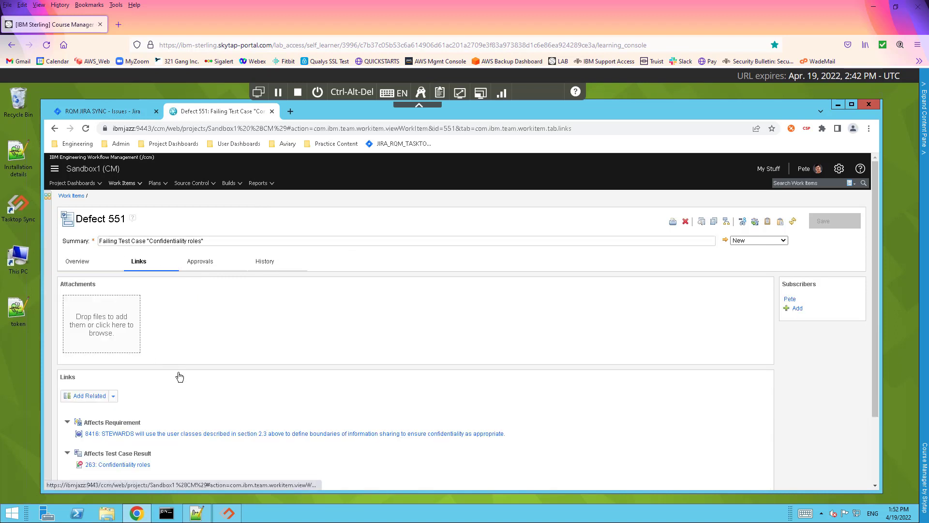
{"action": "scroll", "coordinate": [184, 393], "scroll_direction": "down", "scroll_amount": 3}
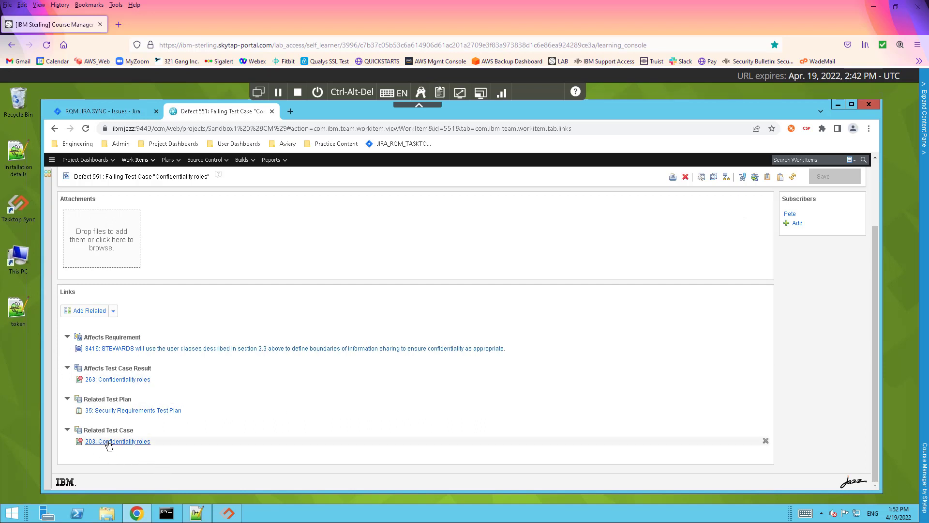
{"action": "mouse_move", "coordinate": [109, 444]}
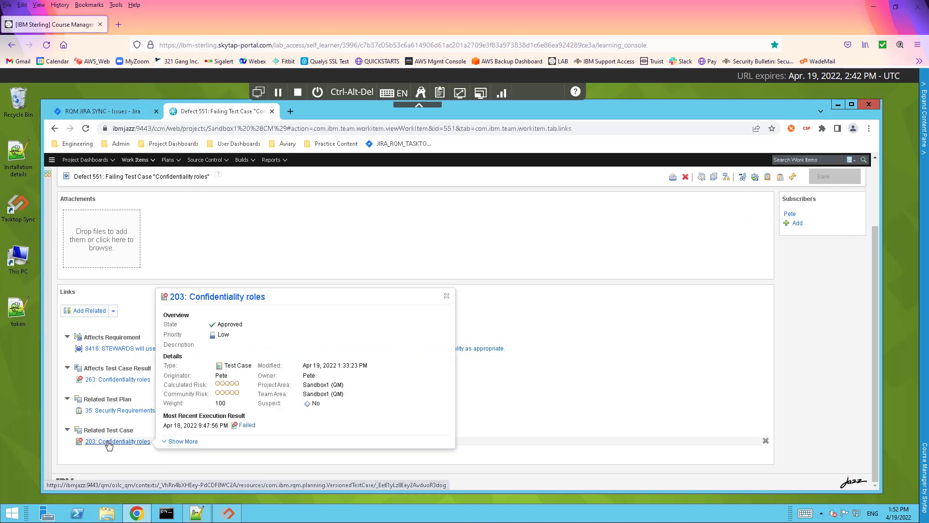
{"action": "left_click", "coordinate": [138, 161]}
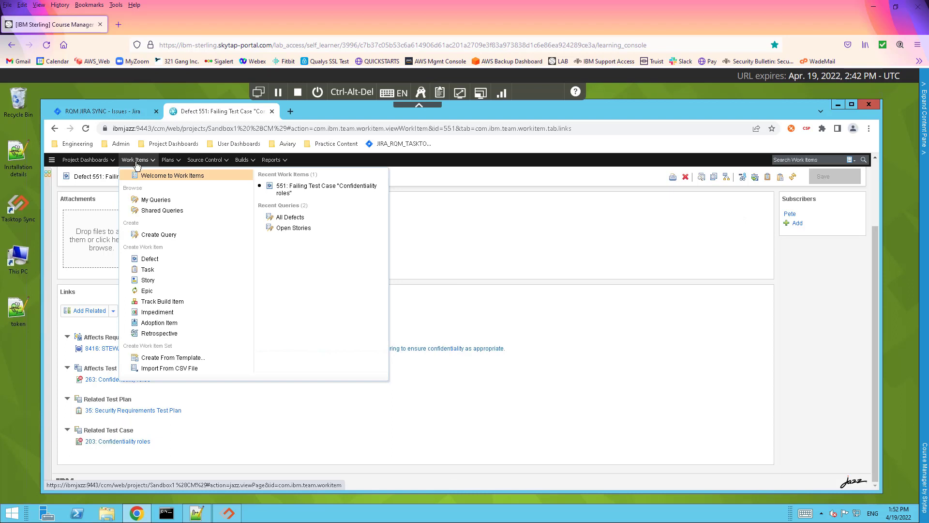
Run the All Defects query showing 550 and 551, then switch to the RQM JIRA SYNC issues
{"action": "left_click", "coordinate": [291, 218]}
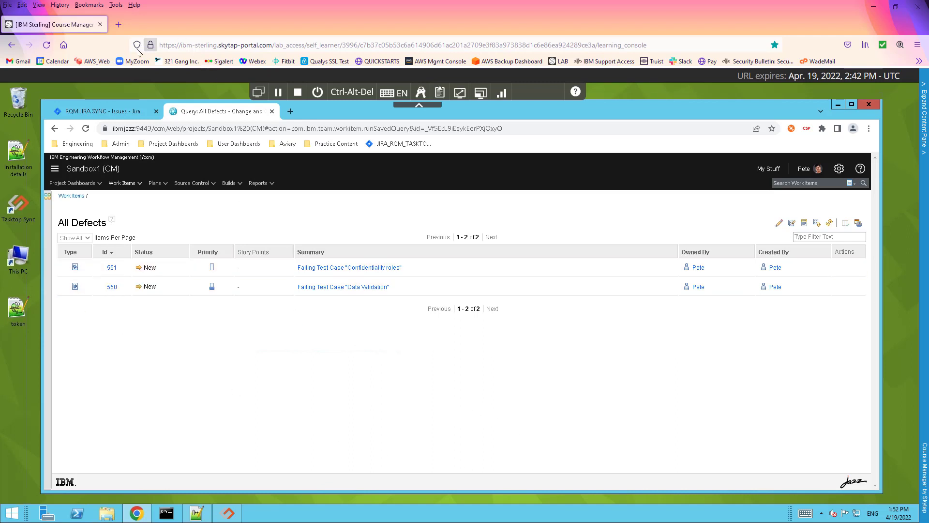
{"action": "left_click", "coordinate": [94, 112]}
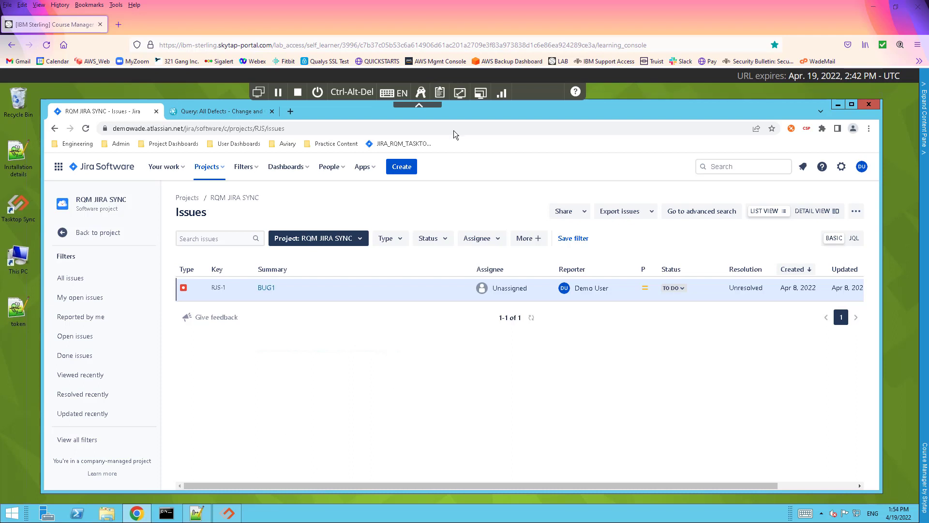
Bring up the Tasktop Sync dashboard and position it beside the Jira issues page
{"action": "left_click", "coordinate": [227, 513]}
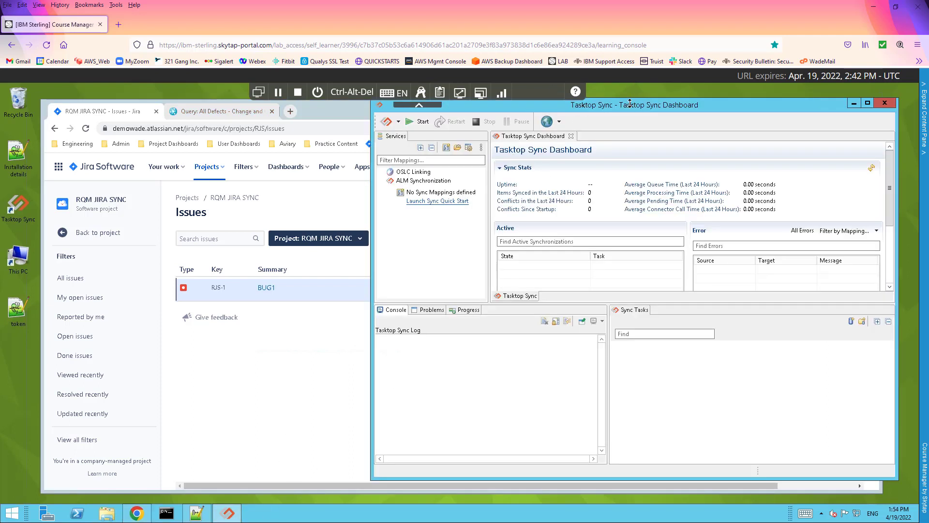
{"action": "left_click_drag", "start_coordinate": [631, 110], "coordinate": [642, 126]}
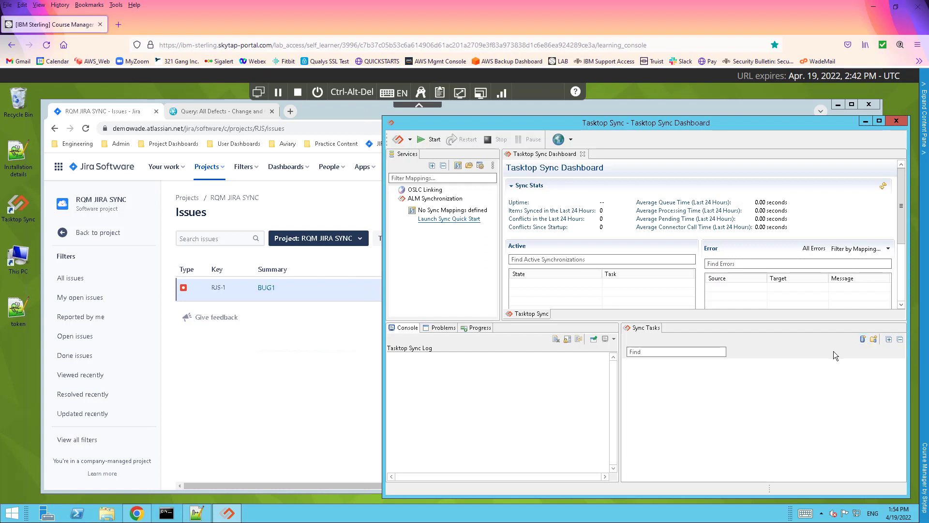
Start a new Atlassian Jira repository and paste the Jira site address as its server
{"action": "left_click", "coordinate": [862, 340]}
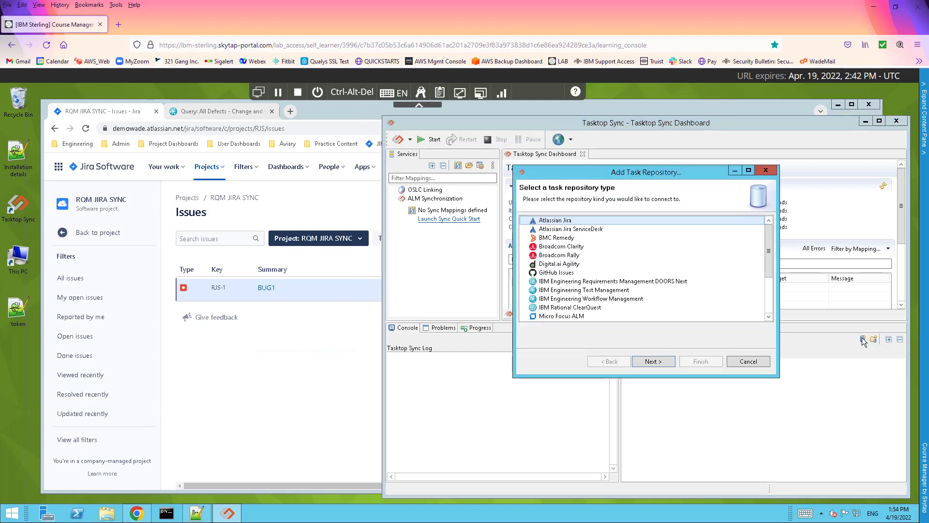
{"action": "left_click", "coordinate": [551, 222]}
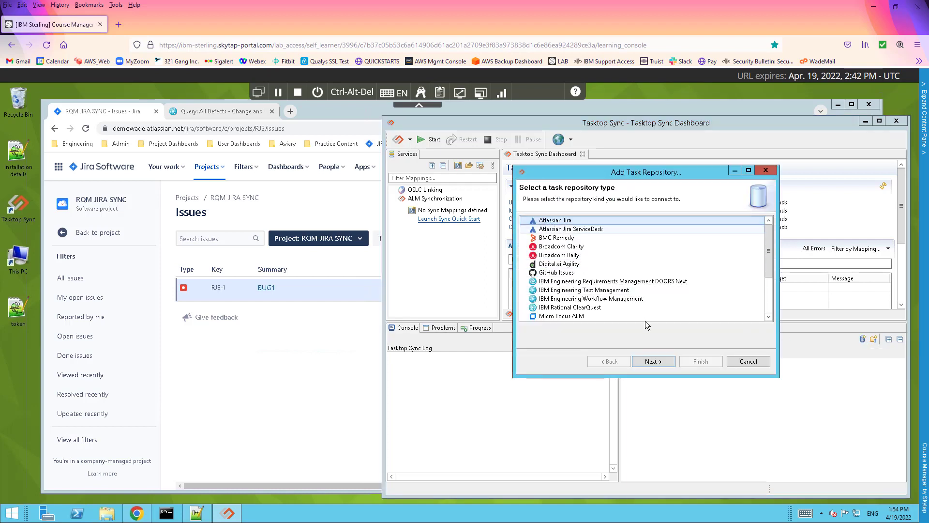
{"action": "left_click", "coordinate": [652, 363]}
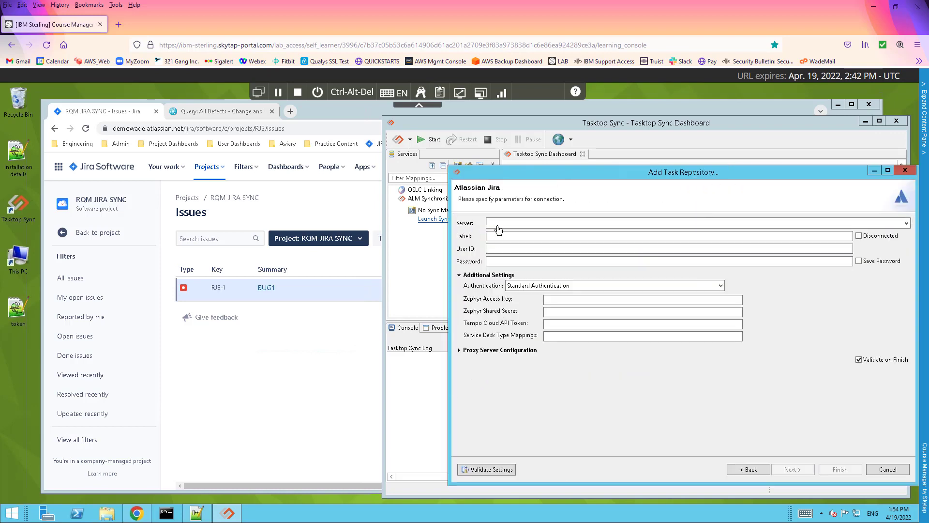
{"action": "left_click", "coordinate": [499, 223]}
{"action": "left_click_drag", "start_coordinate": [114, 130], "coordinate": [182, 127]}
{"action": "key", "text": "ctrl+c"}
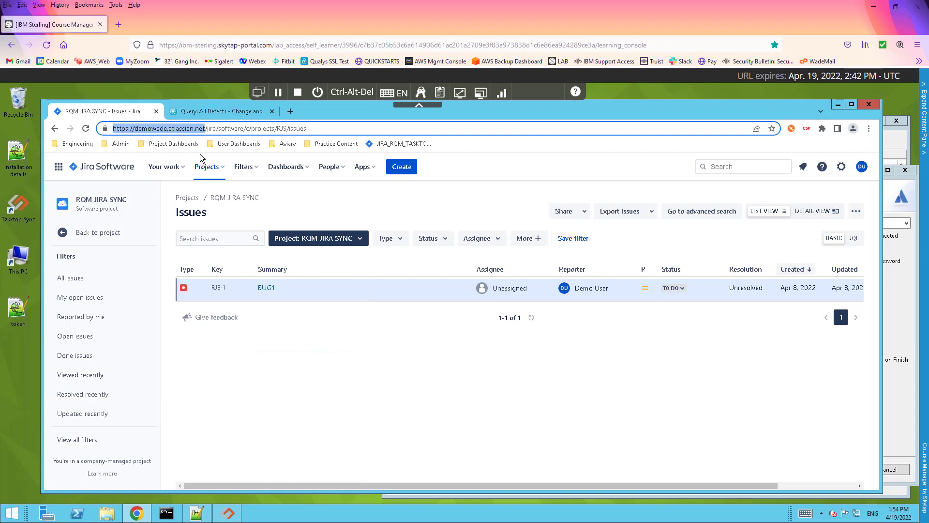
{"action": "left_click", "coordinate": [238, 513]}
{"action": "left_click", "coordinate": [509, 224]}
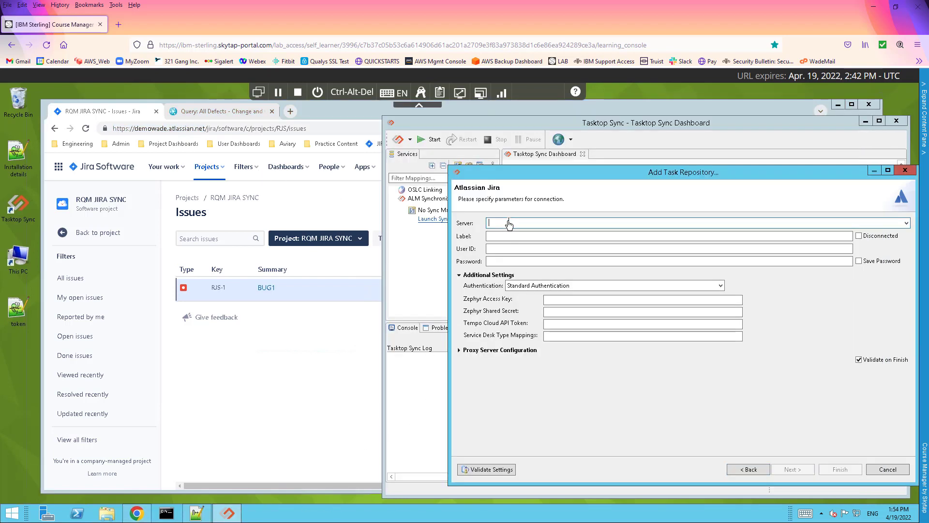
{"action": "right_click", "coordinate": [509, 223]}
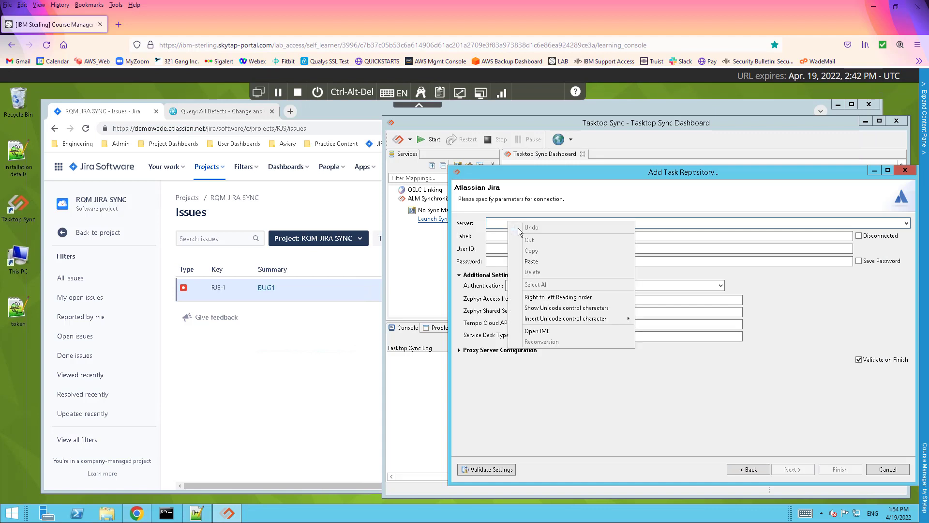
{"action": "left_click", "coordinate": [531, 262]}
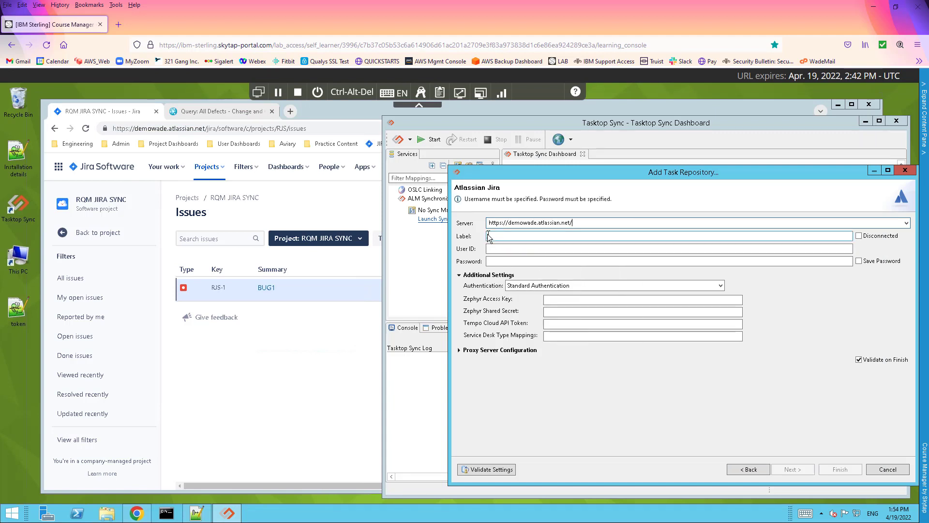
Label the repository JIRA and choose Email Address and API Token authentication
{"action": "left_click", "coordinate": [516, 237]}
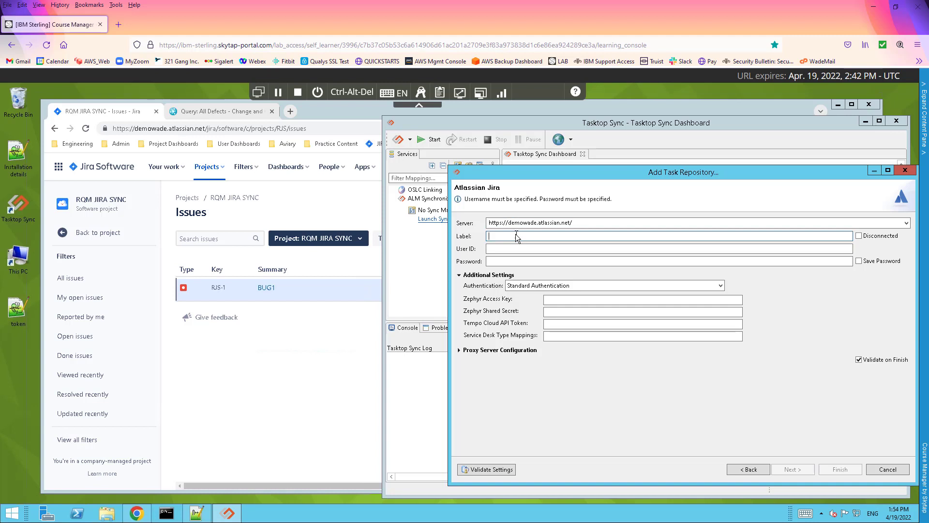
{"action": "type", "text": "JIRA"}
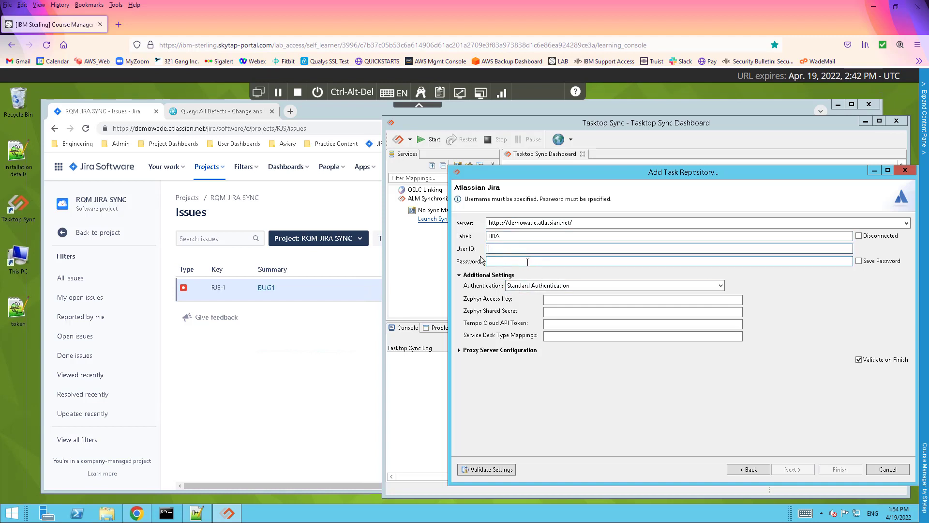
{"action": "left_click", "coordinate": [538, 286]}
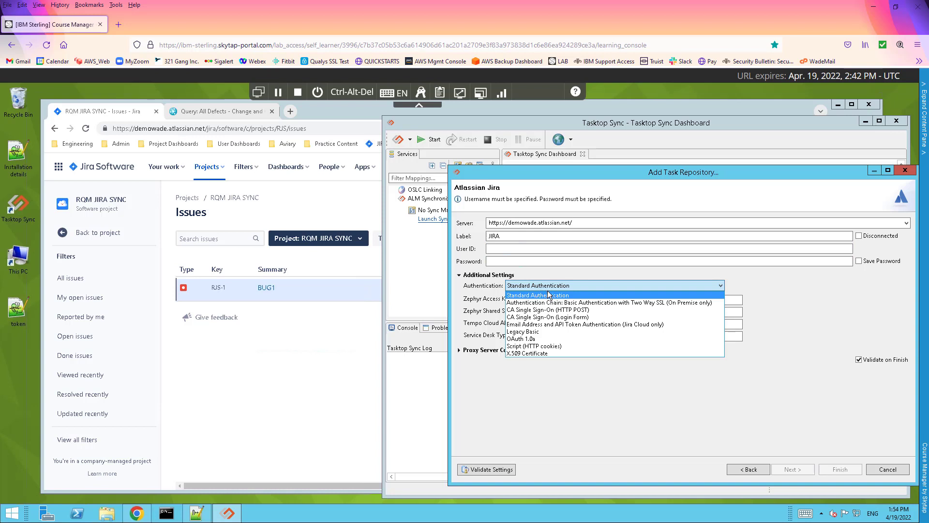
{"action": "left_click", "coordinate": [593, 324]}
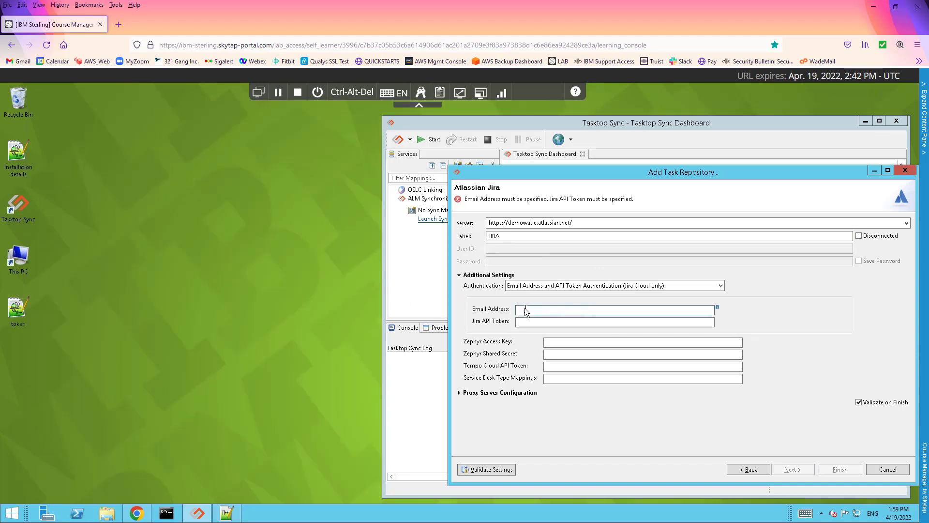
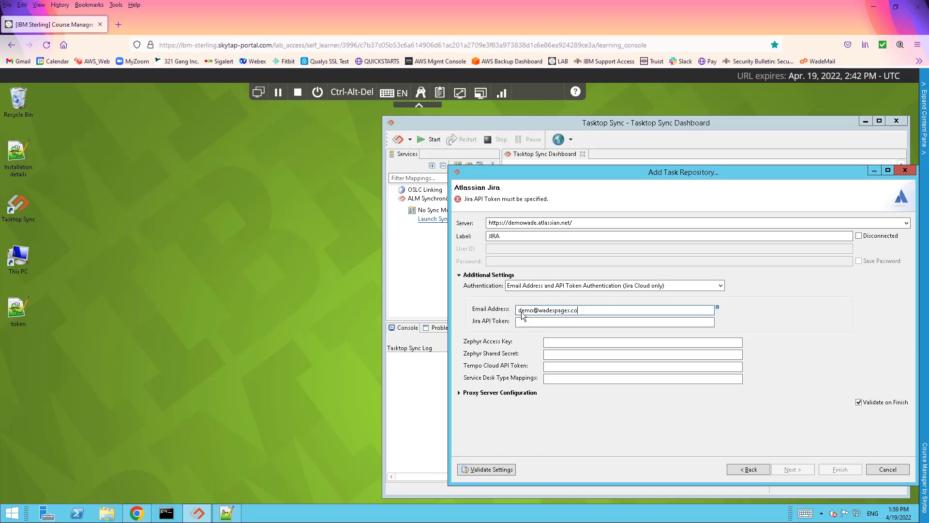
Enter the account email, paste the Jira API token, and validate the connection settings
{"action": "left_click", "coordinate": [527, 322]}
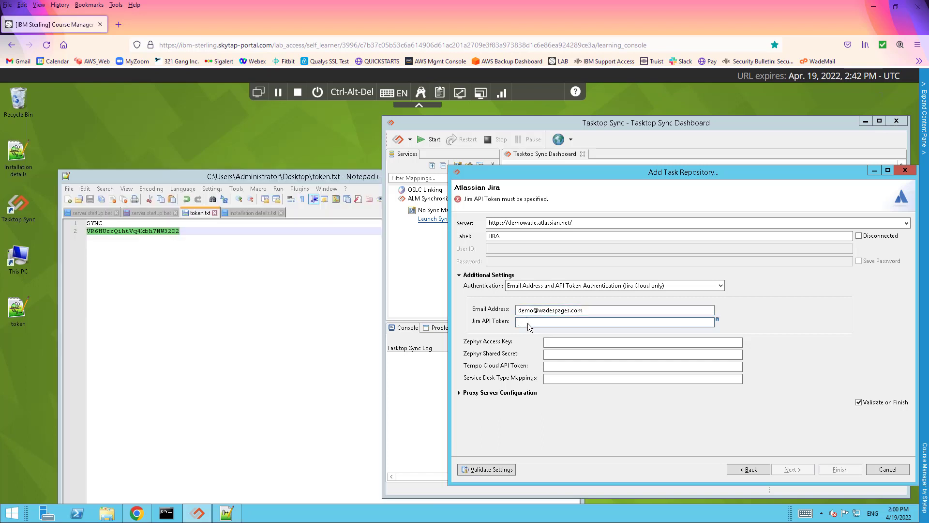
{"action": "right_click", "coordinate": [529, 325]}
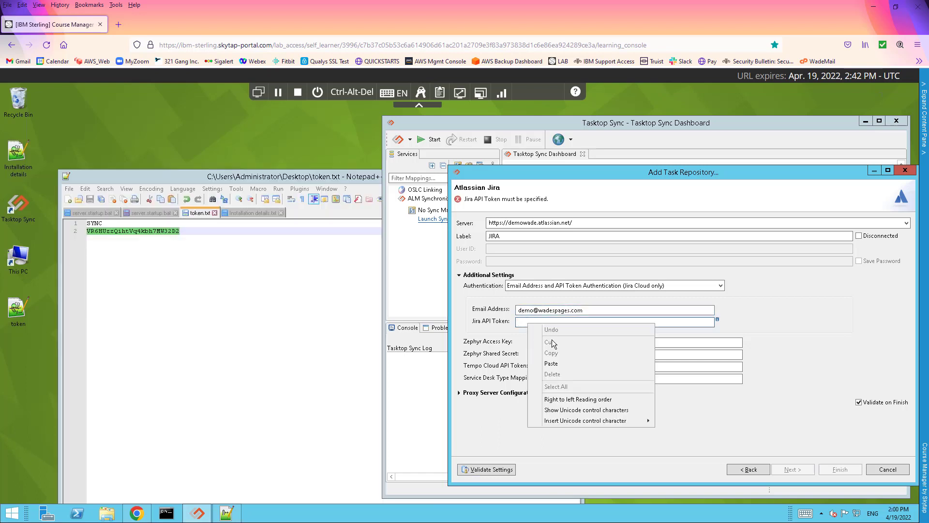
{"action": "left_click", "coordinate": [555, 362]}
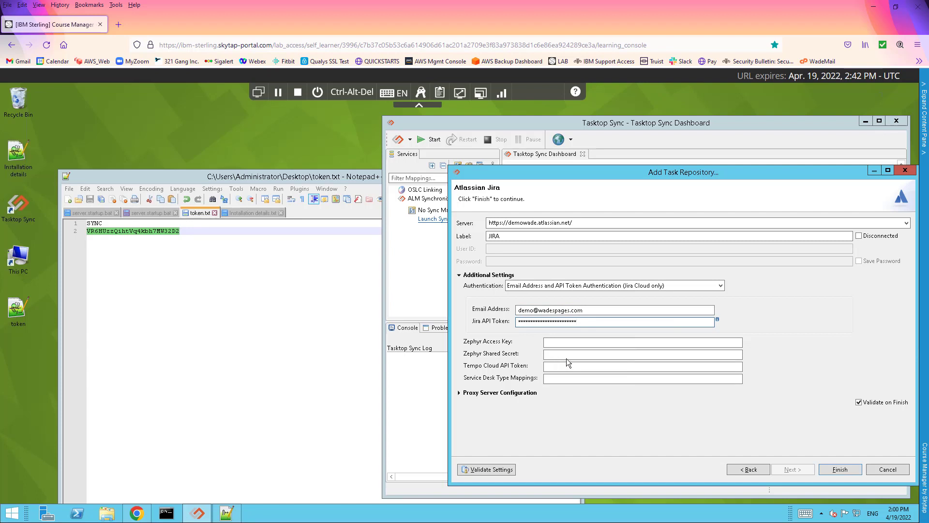
{"action": "left_click", "coordinate": [494, 470]}
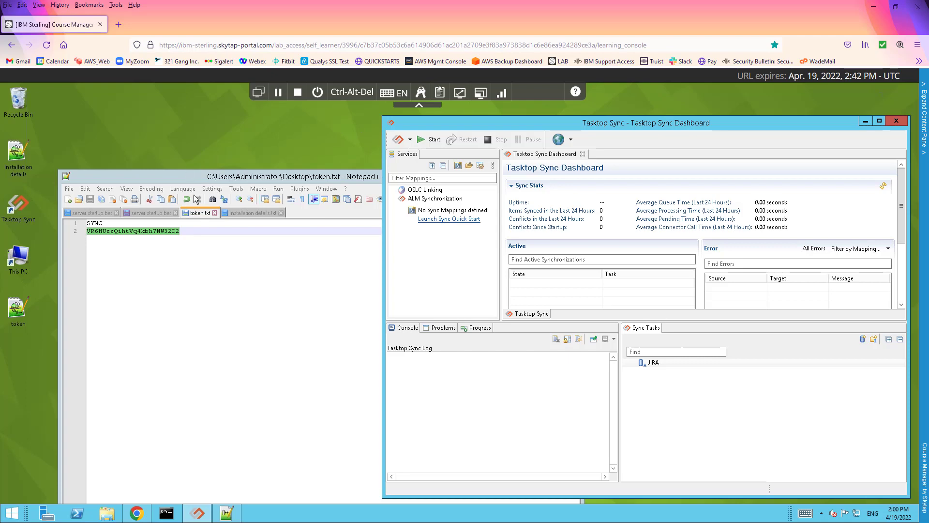
{"action": "left_click", "coordinate": [211, 180]}
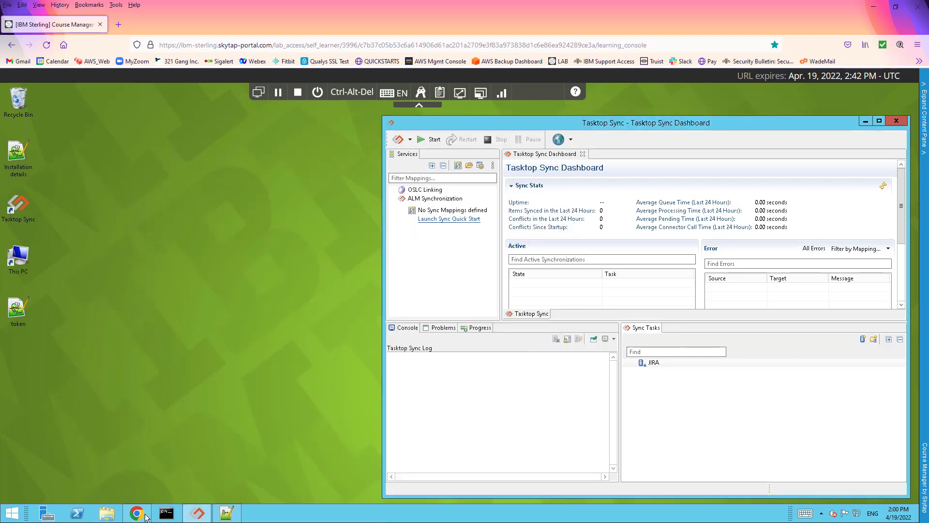
{"action": "left_click", "coordinate": [146, 512]}
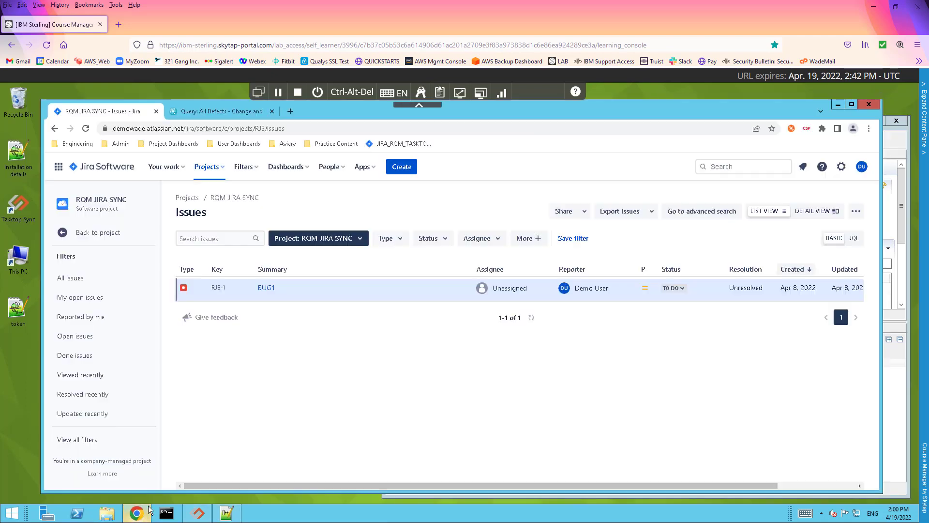
{"action": "left_click", "coordinate": [195, 111]}
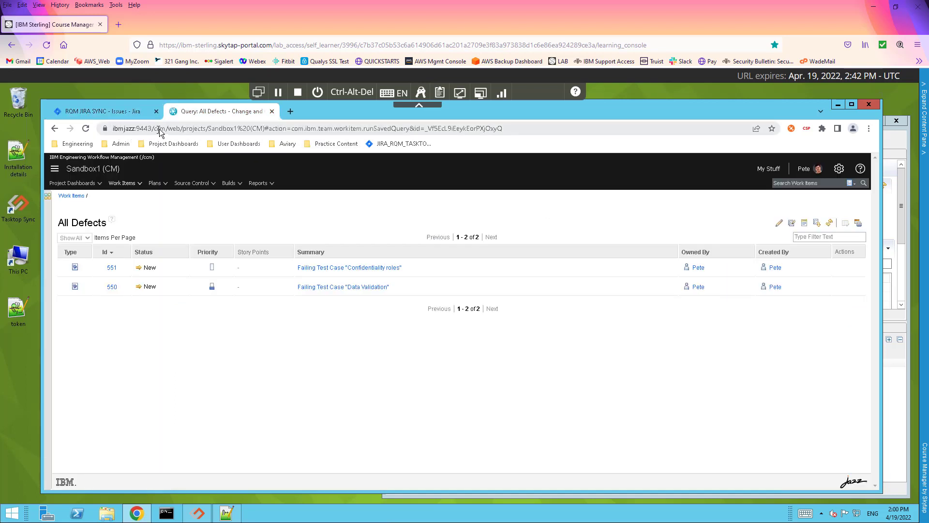
{"action": "left_click_drag", "start_coordinate": [164, 132], "coordinate": [115, 130]}
{"action": "key", "text": "ctrl+c"}
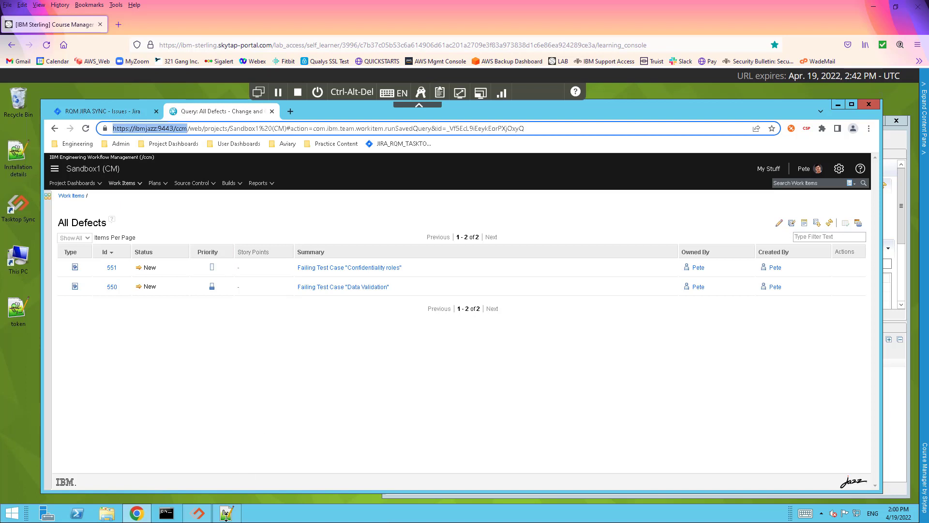
{"action": "left_click", "coordinate": [204, 519]}
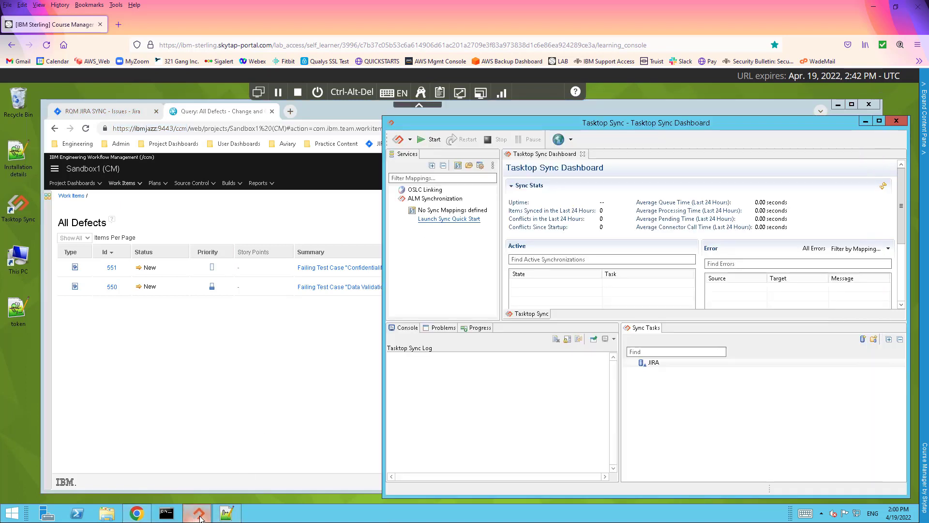
{"action": "left_click", "coordinate": [863, 339]}
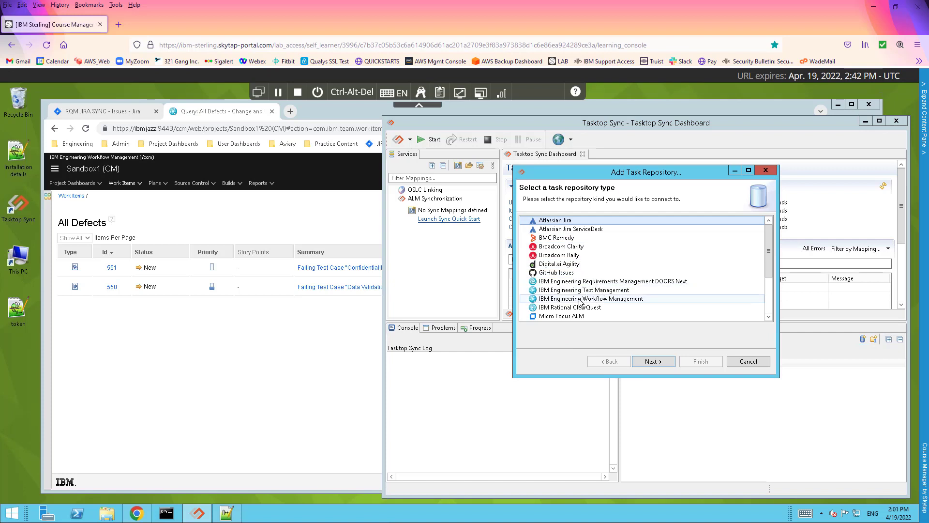
{"action": "left_click", "coordinate": [600, 299]}
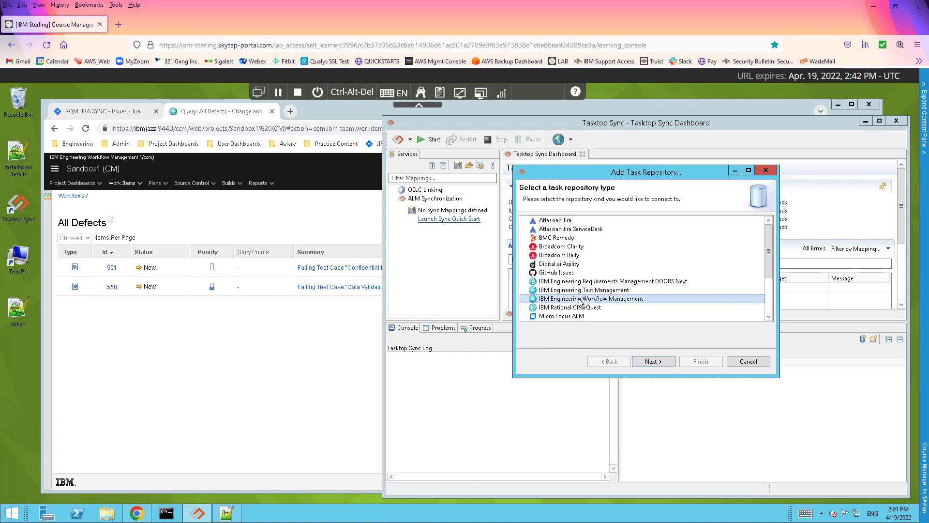
{"action": "left_click", "coordinate": [653, 361]}
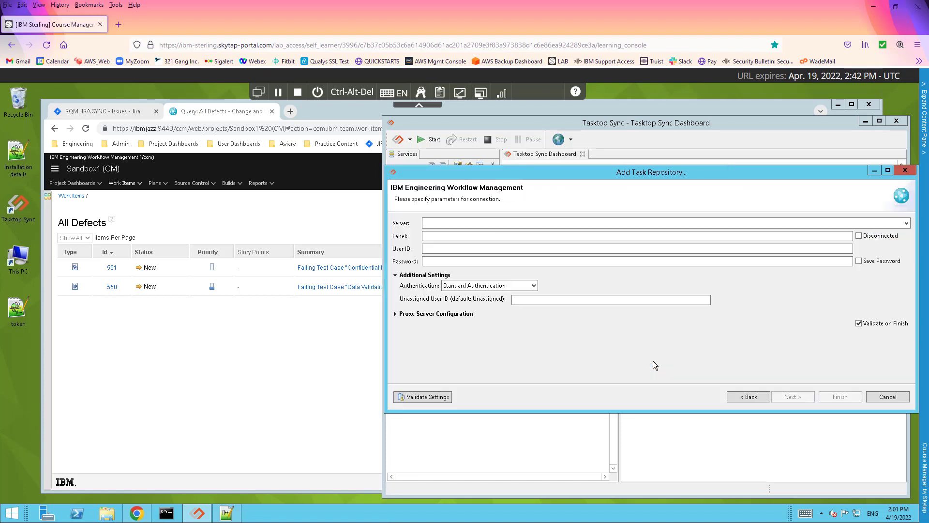
{"action": "left_click", "coordinate": [438, 223]}
{"action": "right_click", "coordinate": [437, 224]}
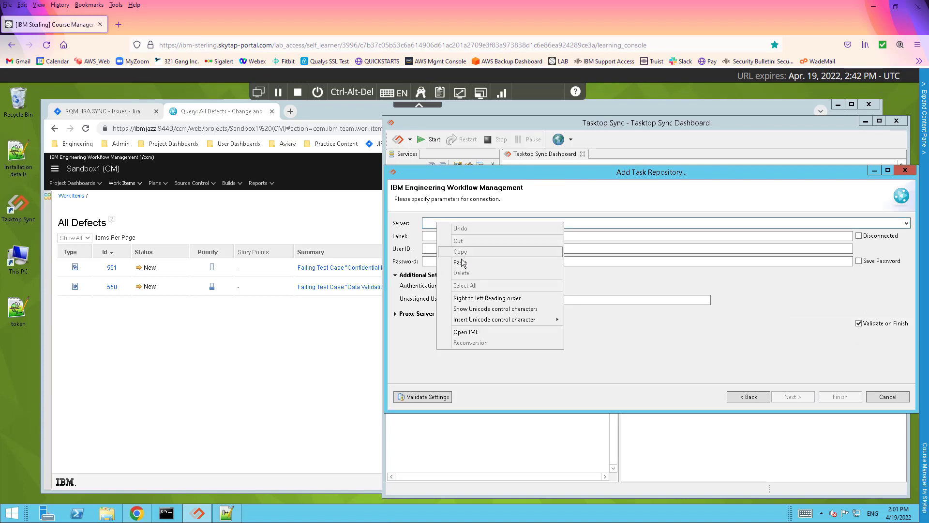
{"action": "left_click", "coordinate": [462, 262]}
{"action": "left_click", "coordinate": [432, 237]}
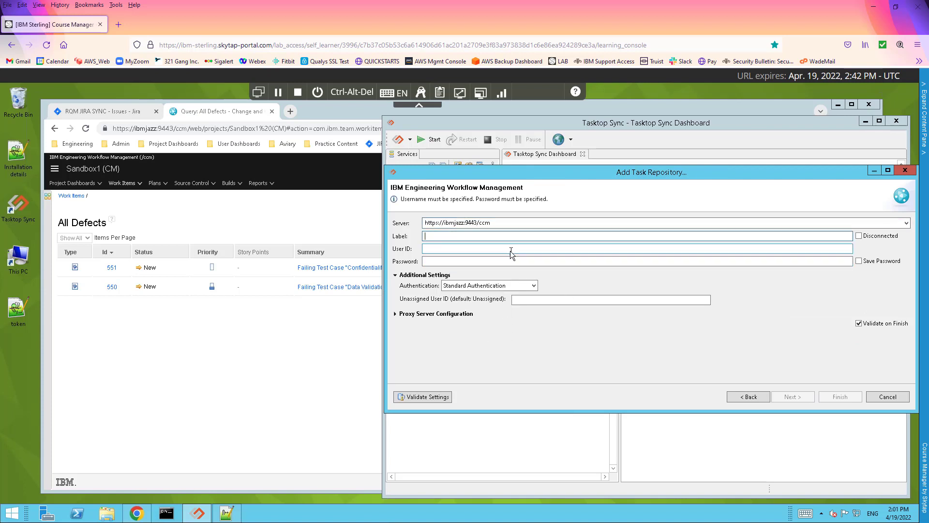
{"action": "type", "text": "EWM_ETM"}
Enter the EWM user ID and password, validate the login, and save the repository
{"action": "left_click", "coordinate": [439, 247]}
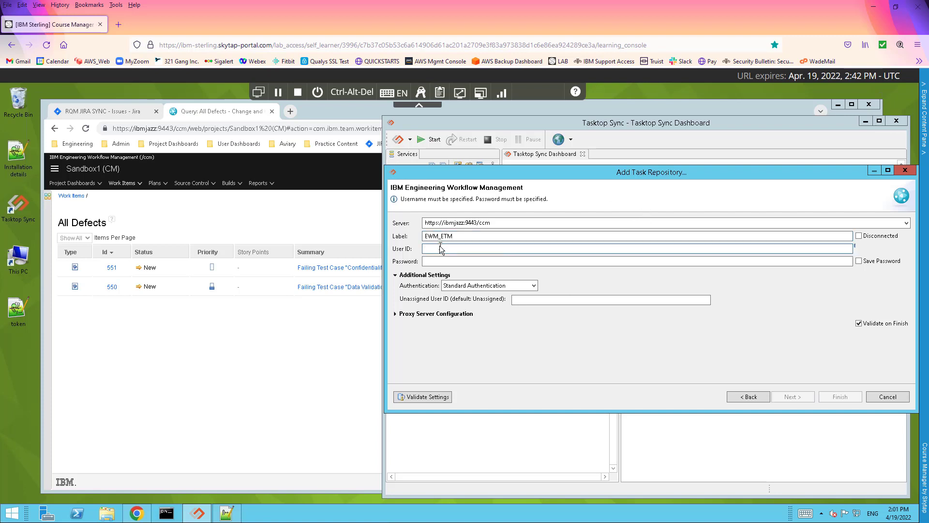
{"action": "key", "text": "Tab"}
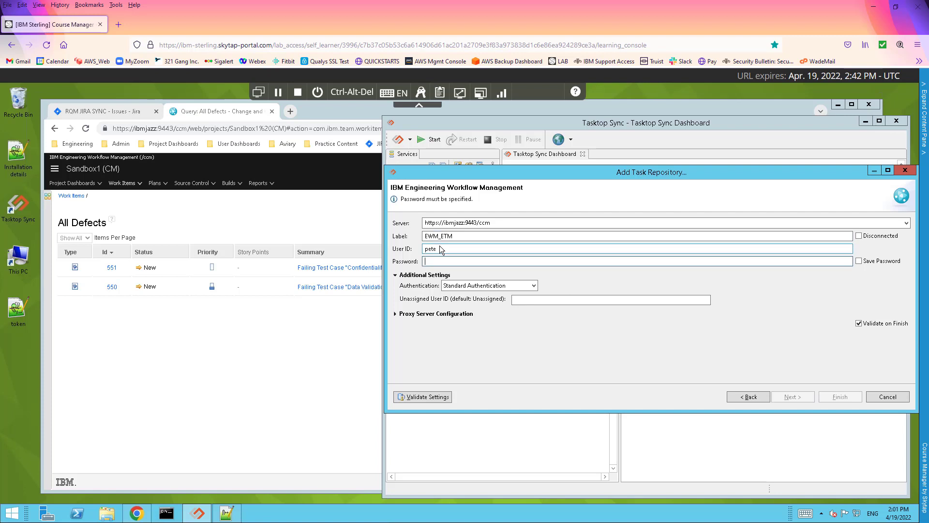
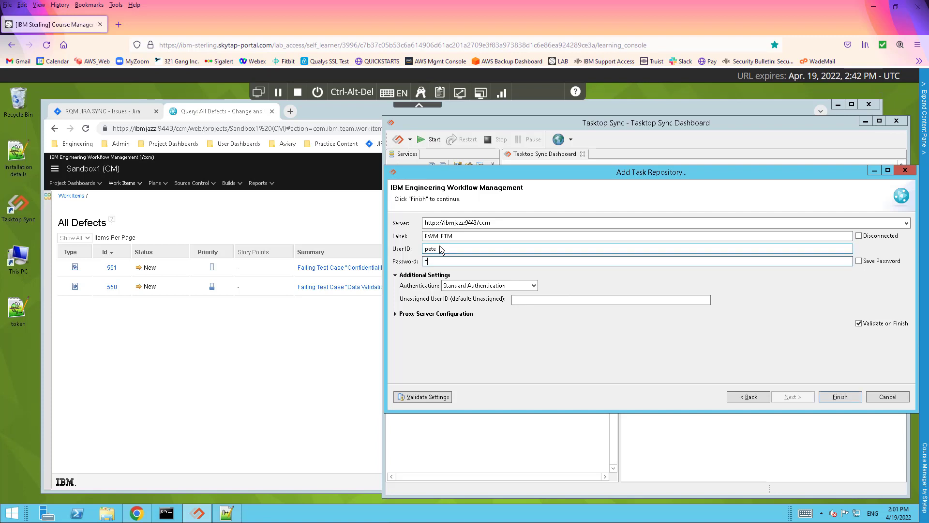
{"action": "left_click", "coordinate": [435, 394]}
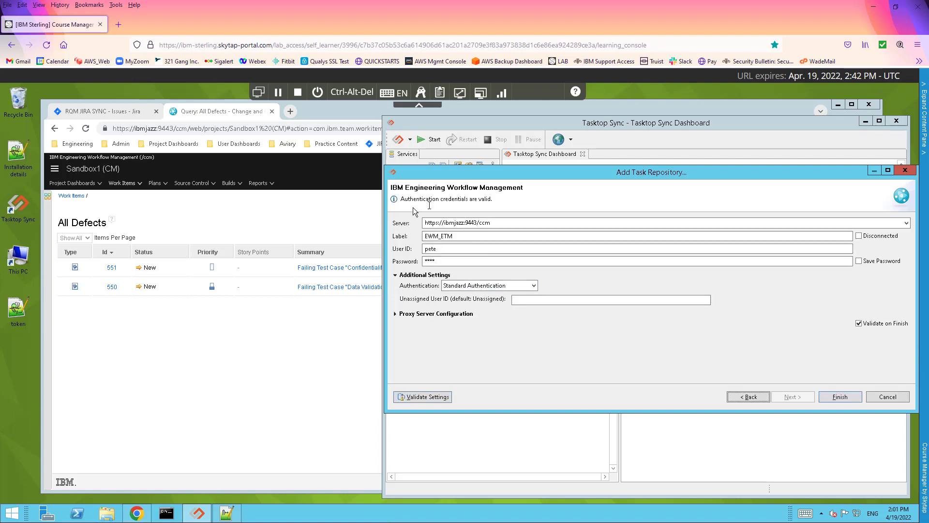
{"action": "left_click", "coordinate": [841, 397]}
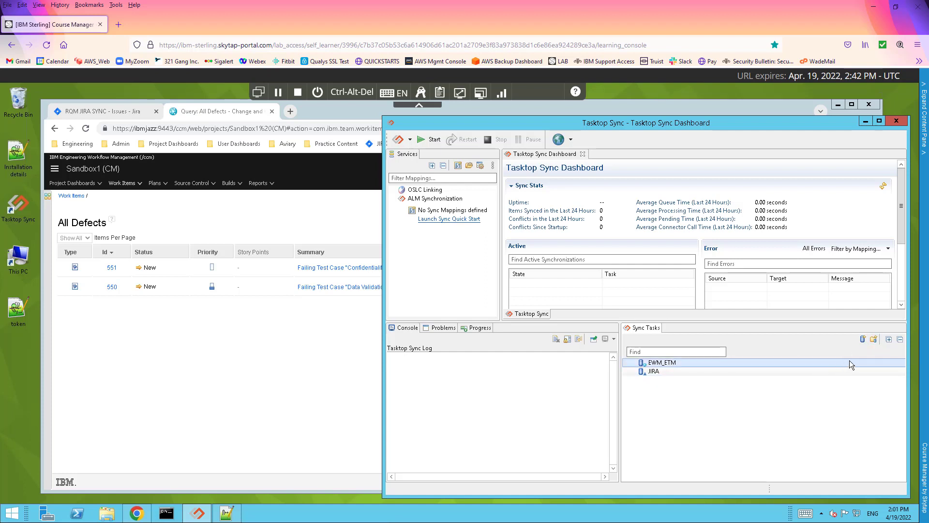
Start a new project-and-type query on the EWM_ETM repository
{"action": "left_click", "coordinate": [875, 340]}
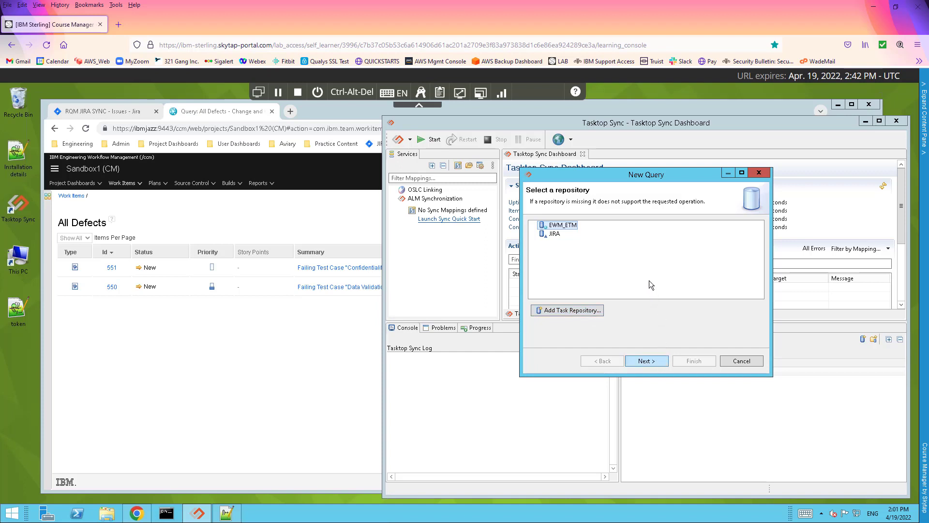
{"action": "key", "text": "Return"}
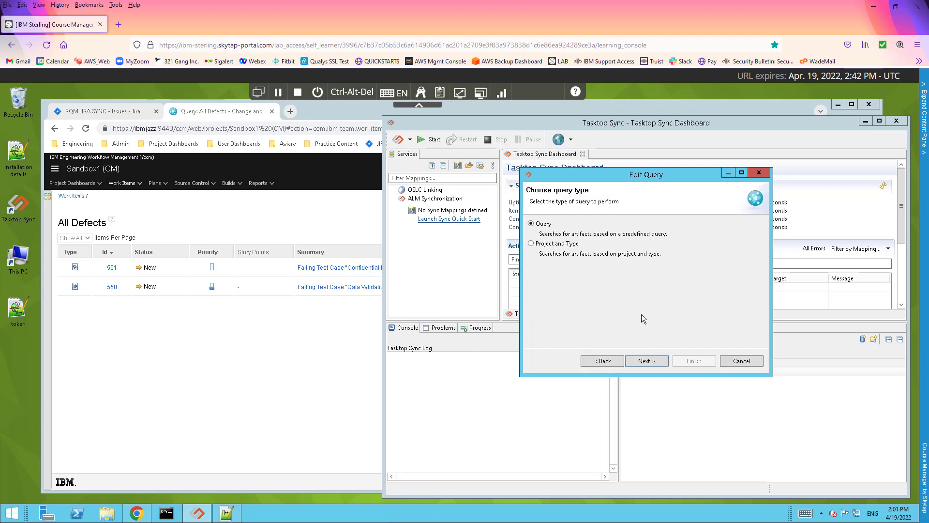
{"action": "left_click", "coordinate": [532, 244]}
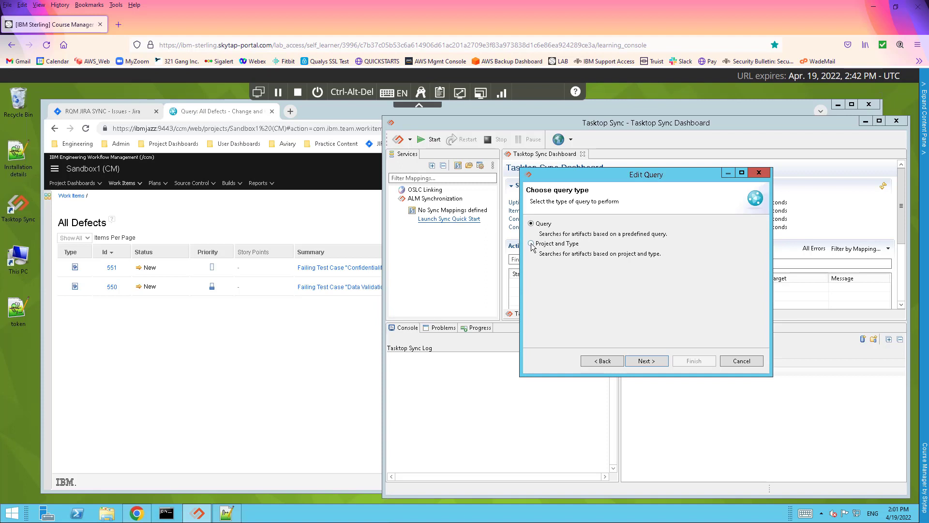
{"action": "left_click", "coordinate": [652, 362]}
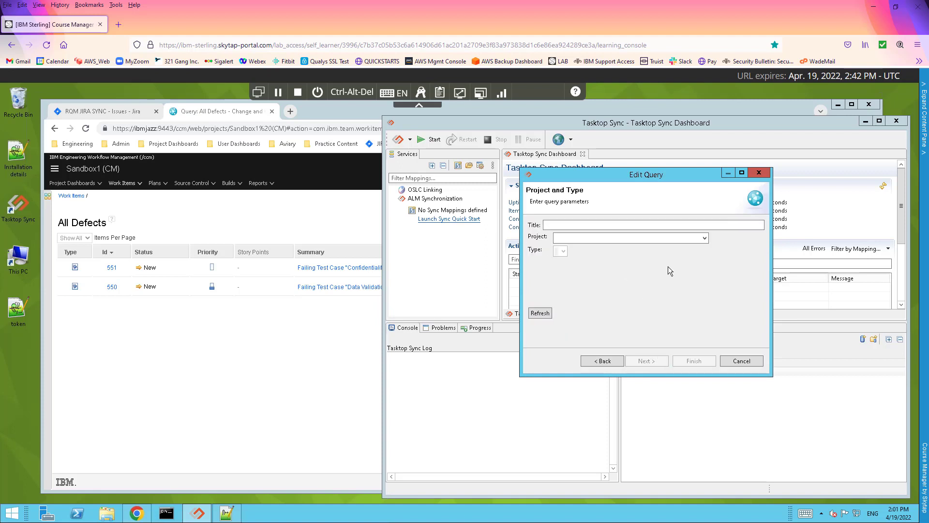
Title the query Defect, targeting the Sandbox1 (CM) project and the Defect work item type
{"action": "left_click", "coordinate": [592, 224]}
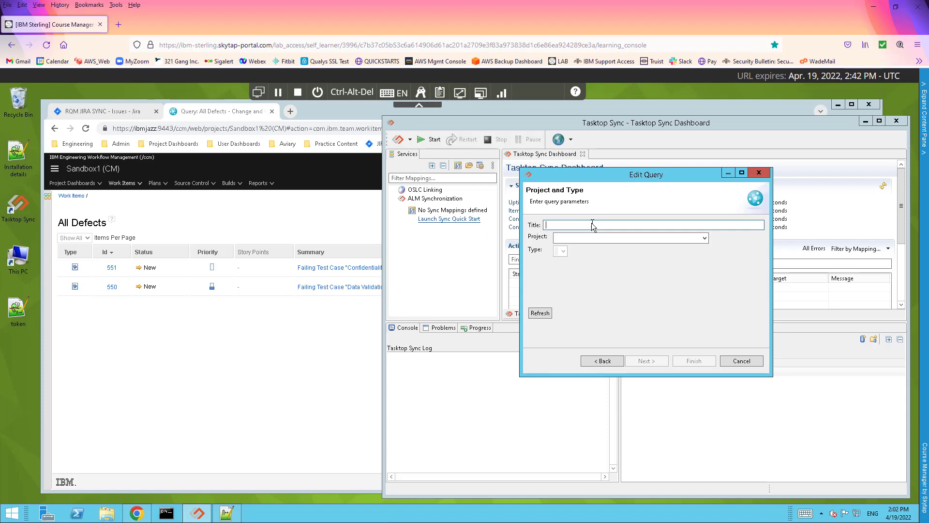
{"action": "type", "text": "Defect"}
{"action": "left_click", "coordinate": [704, 238]}
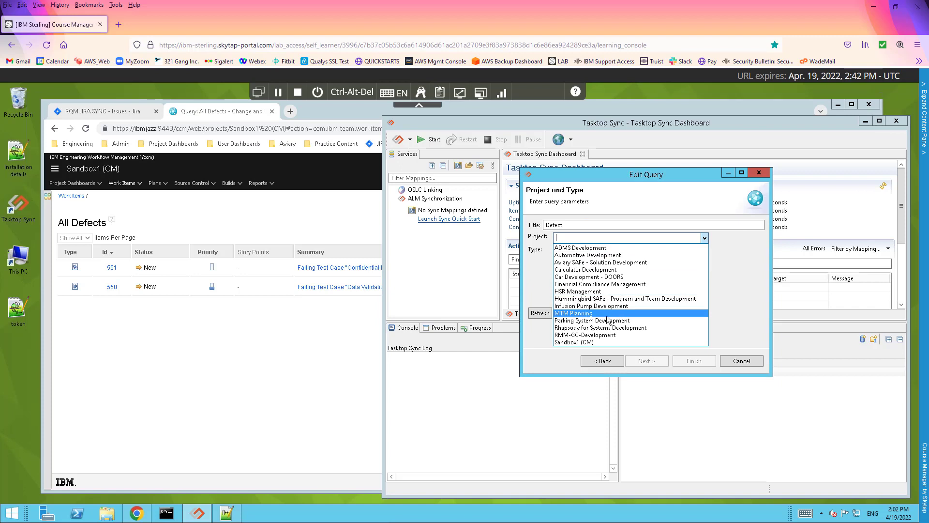
{"action": "left_click", "coordinate": [583, 342]}
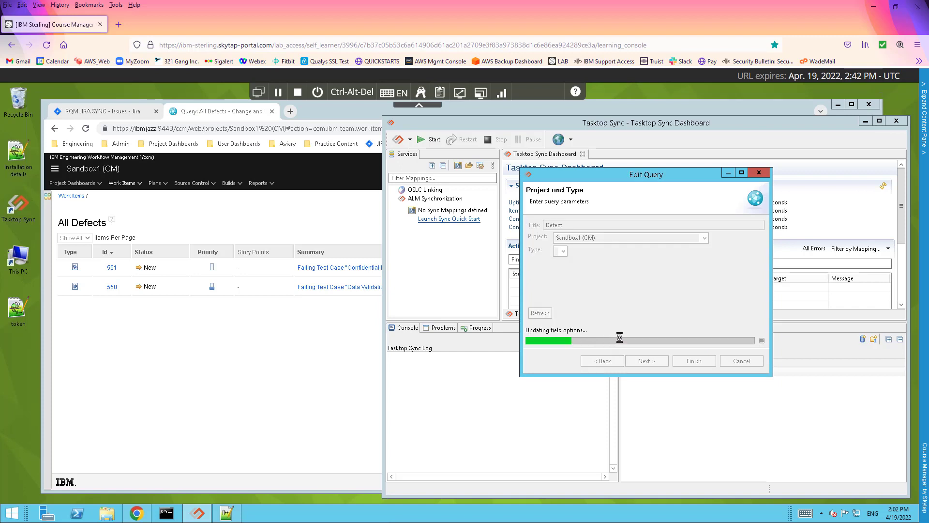
{"action": "left_click", "coordinate": [604, 251]}
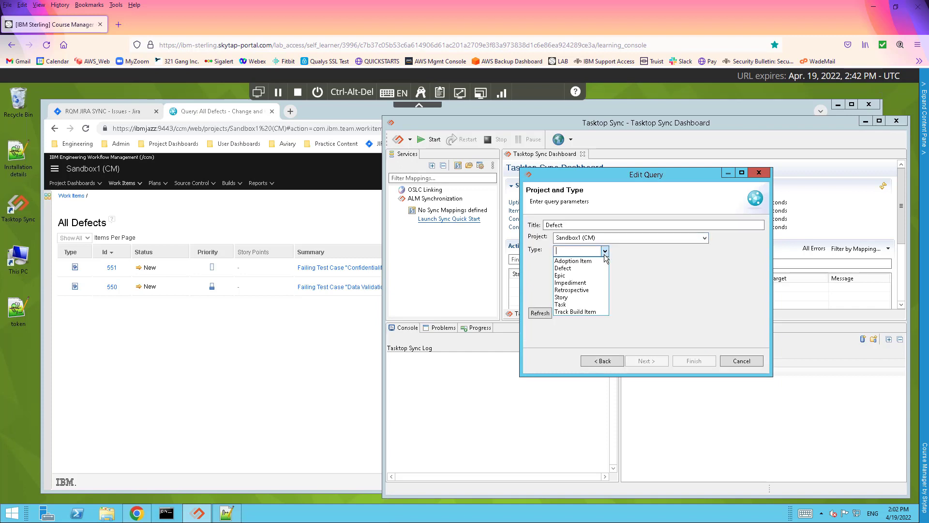
{"action": "left_click", "coordinate": [573, 265]}
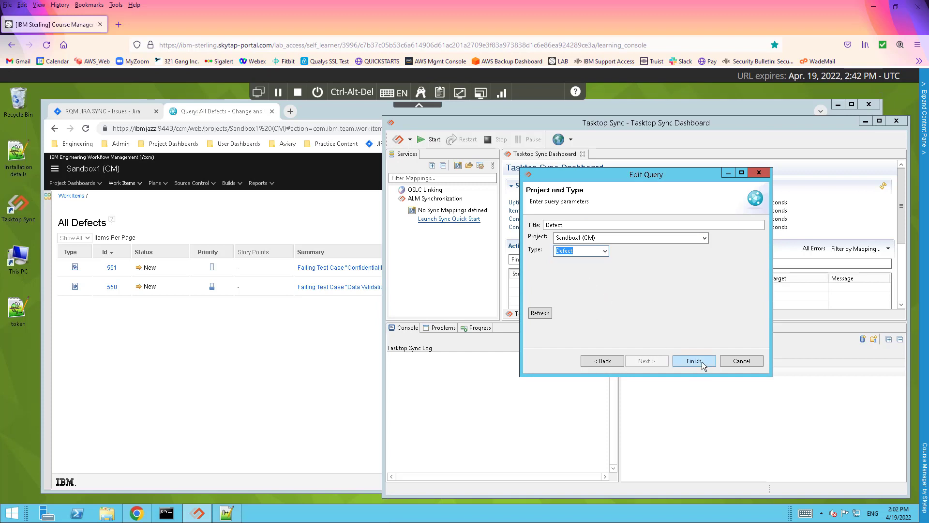
{"action": "left_click", "coordinate": [702, 362]}
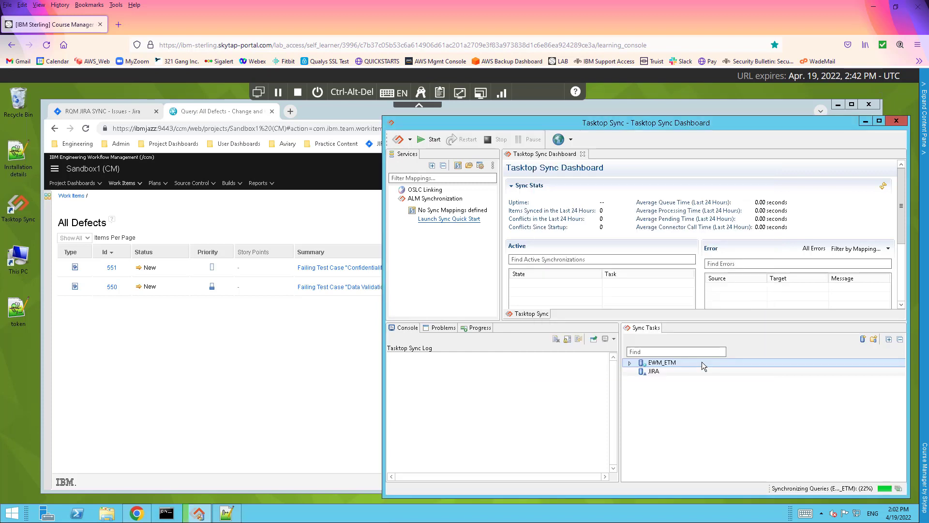
{"action": "left_click", "coordinate": [859, 371]}
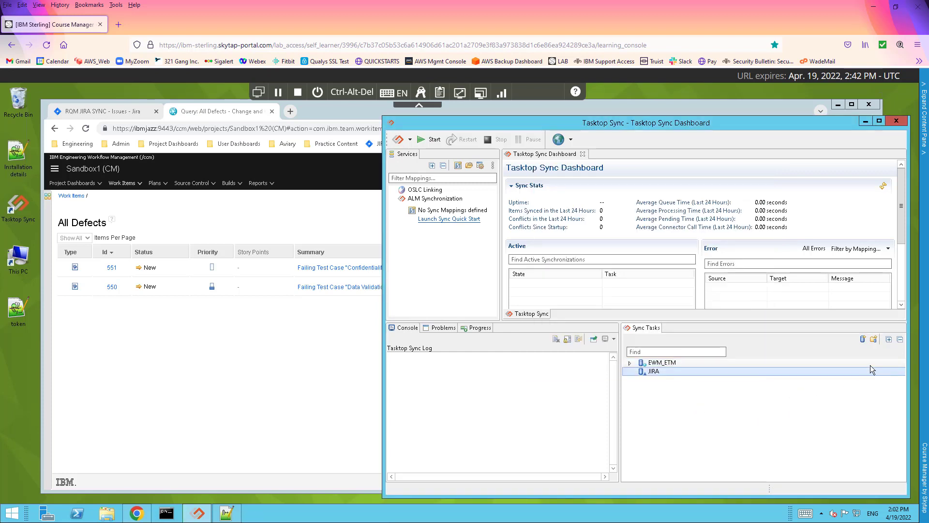
Create a project-specific JIRA query titled BUG for Bug issues in RQM JIRA SYNC
{"action": "left_click", "coordinate": [873, 338]}
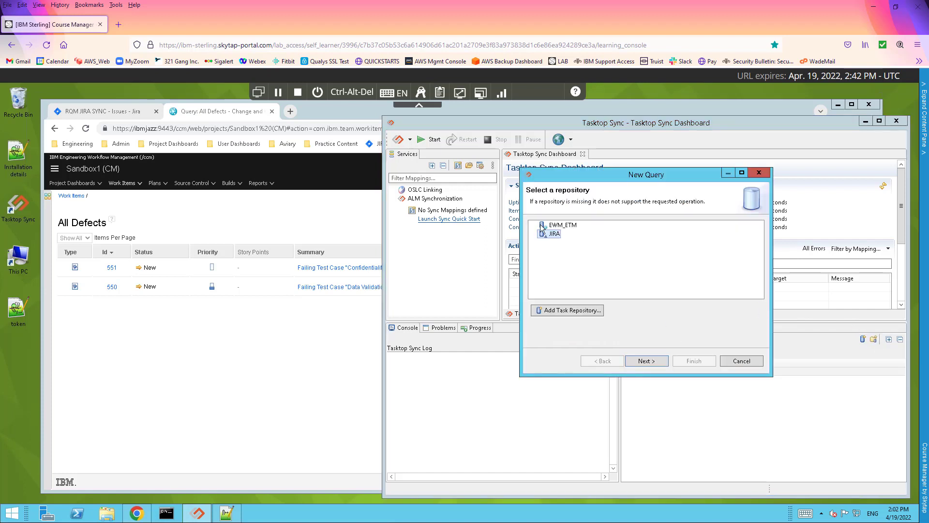
{"action": "left_click", "coordinate": [647, 361]}
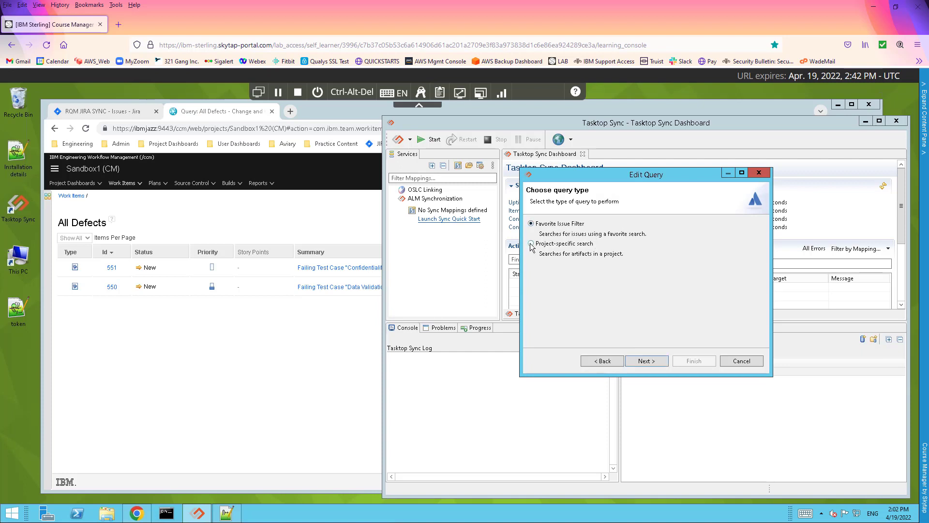
{"action": "left_click", "coordinate": [531, 245]}
{"action": "left_click", "coordinate": [585, 225]}
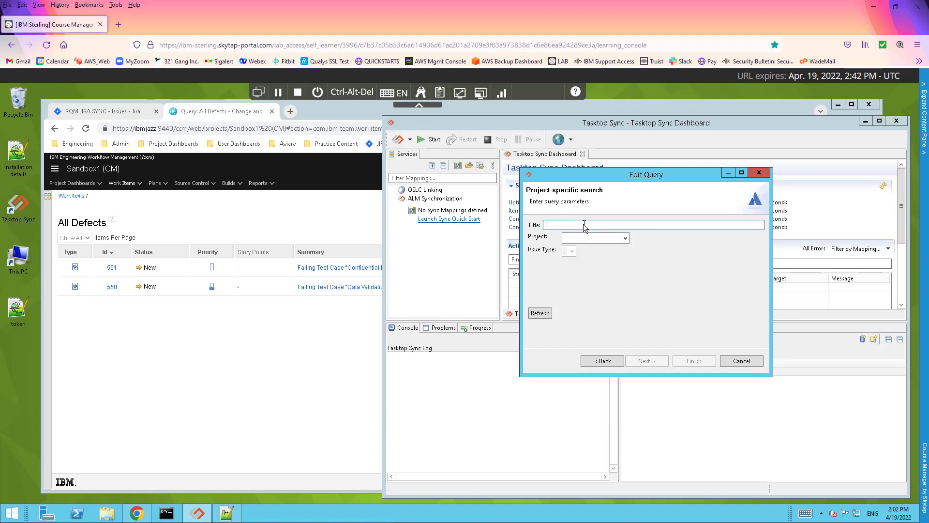
{"action": "type", "text": "BUG"}
{"action": "left_click", "coordinate": [626, 239]}
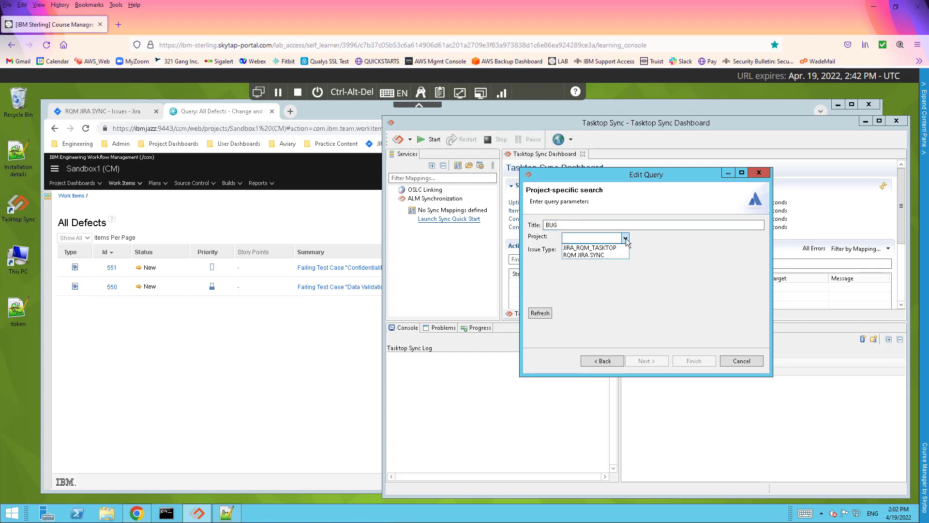
{"action": "left_click", "coordinate": [602, 254]}
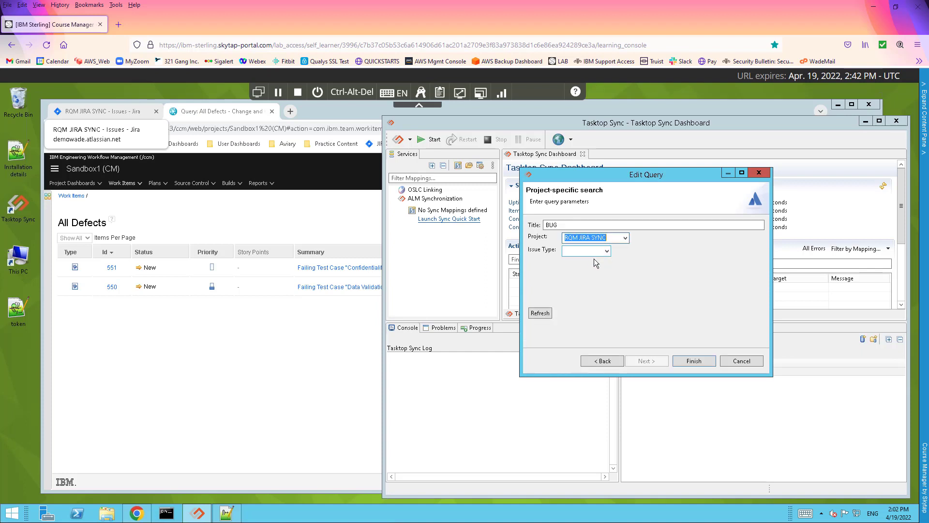
{"action": "left_click", "coordinate": [607, 250]}
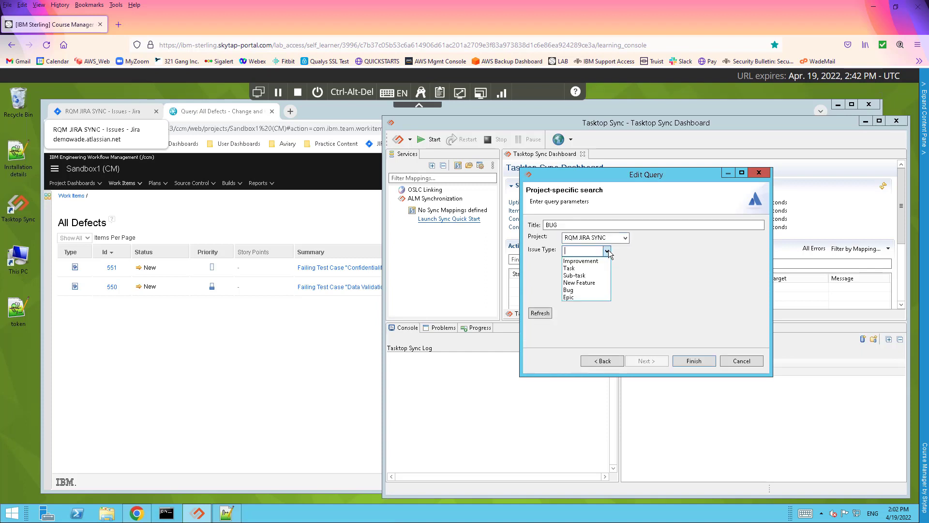
{"action": "left_click", "coordinate": [569, 291]}
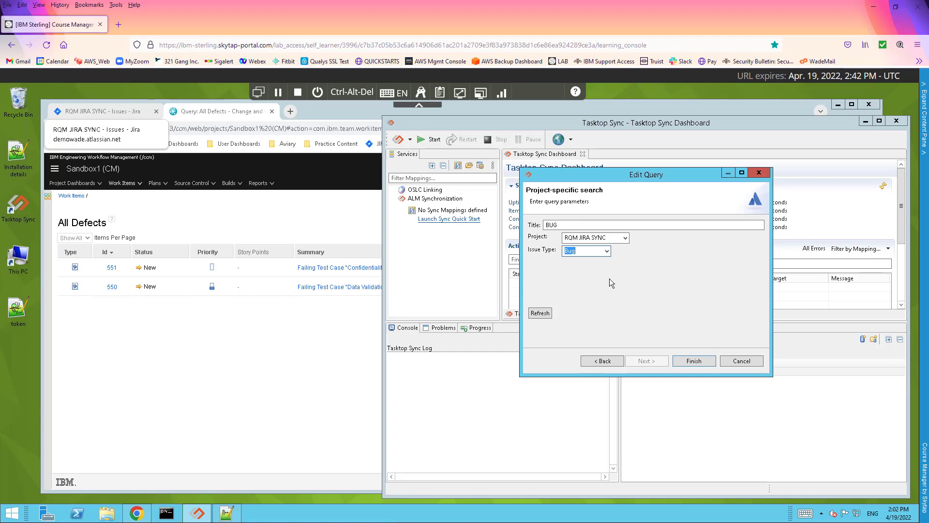
{"action": "left_click", "coordinate": [698, 361]}
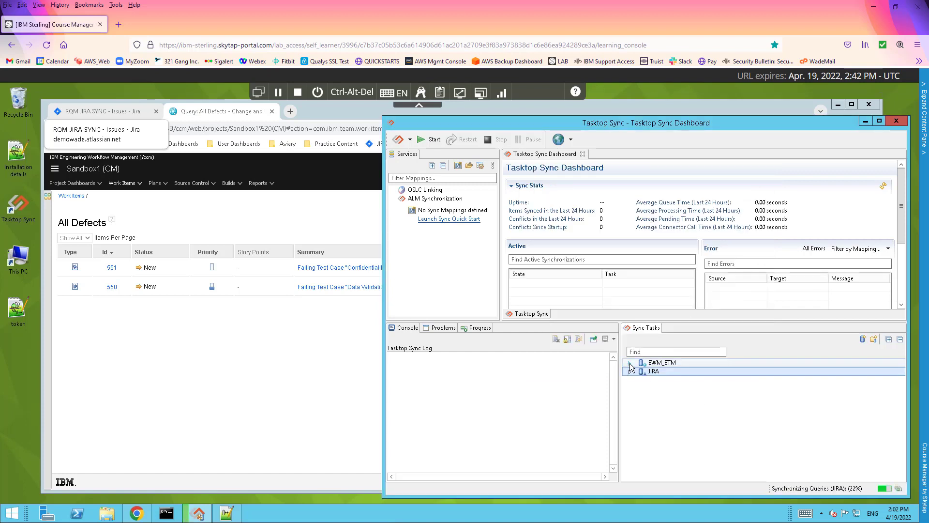
Expand the EWM_ETM and JIRA queries to show BUG1 and defects 551 and 550
{"action": "left_click", "coordinate": [629, 363]}
{"action": "left_click", "coordinate": [629, 380]}
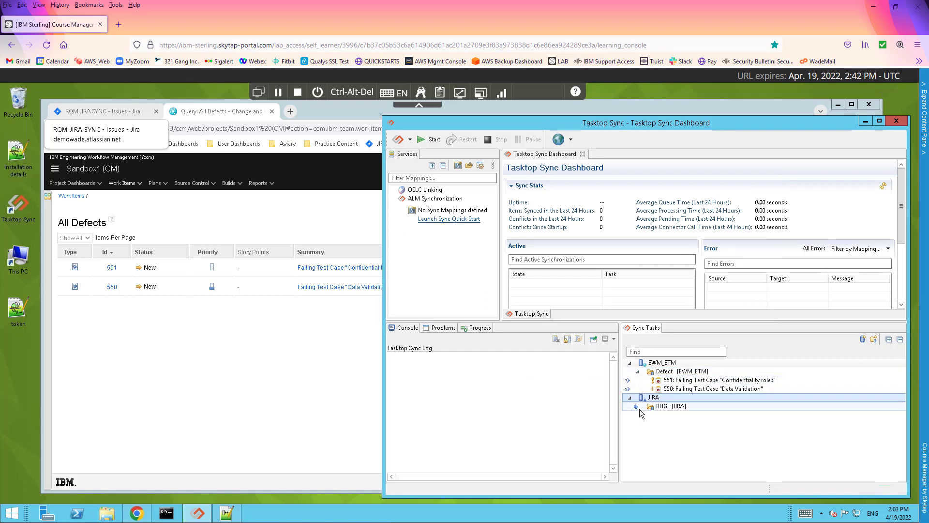
{"action": "left_click", "coordinate": [638, 407]}
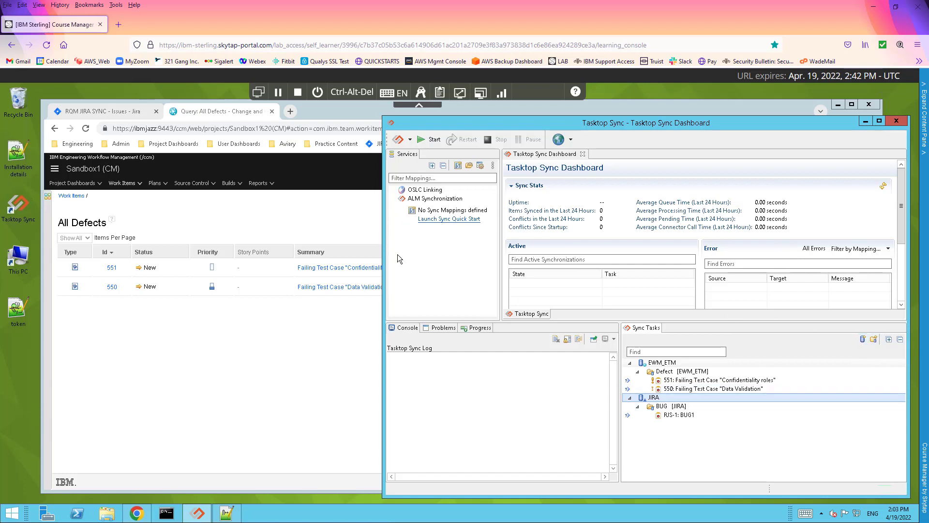
{"action": "left_click", "coordinate": [462, 219]}
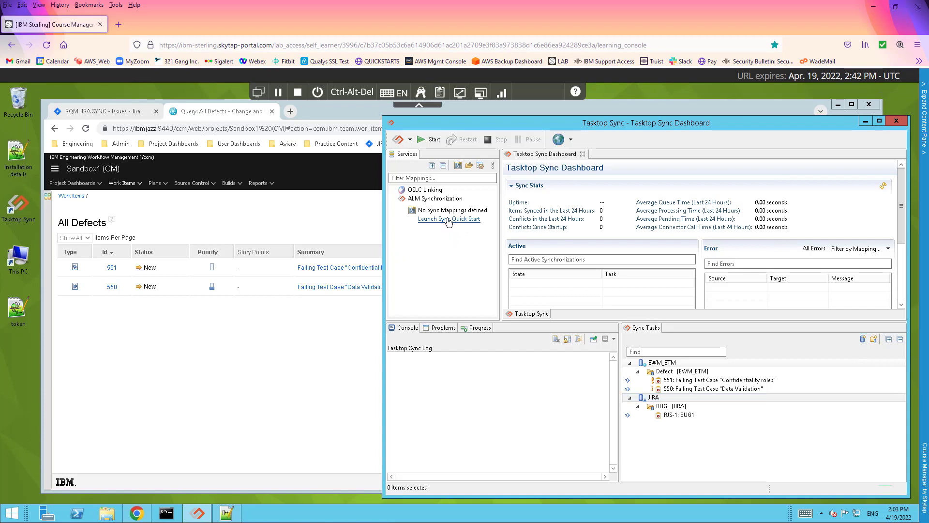
Name the mapping BUG_DEFECT and pair Jira with Workflow Management via the JIRA and EWM_ETM connections
{"action": "left_click", "coordinate": [688, 386]}
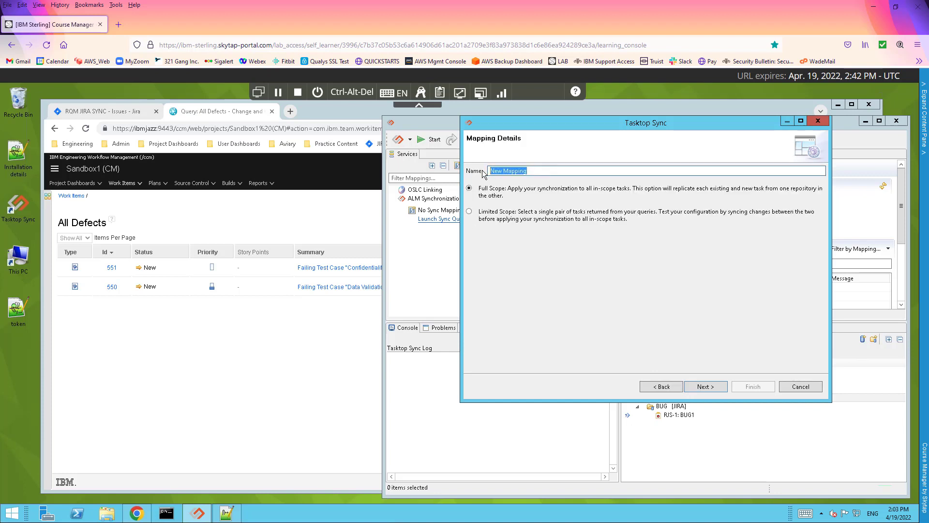
{"action": "type", "text": "BO"}
{"action": "type", "text": "G_DEFECT"}
{"action": "left_click_drag", "start_coordinate": [494, 171], "coordinate": [499, 171]}
{"action": "type", "text": "U"}
{"action": "left_click", "coordinate": [706, 386]}
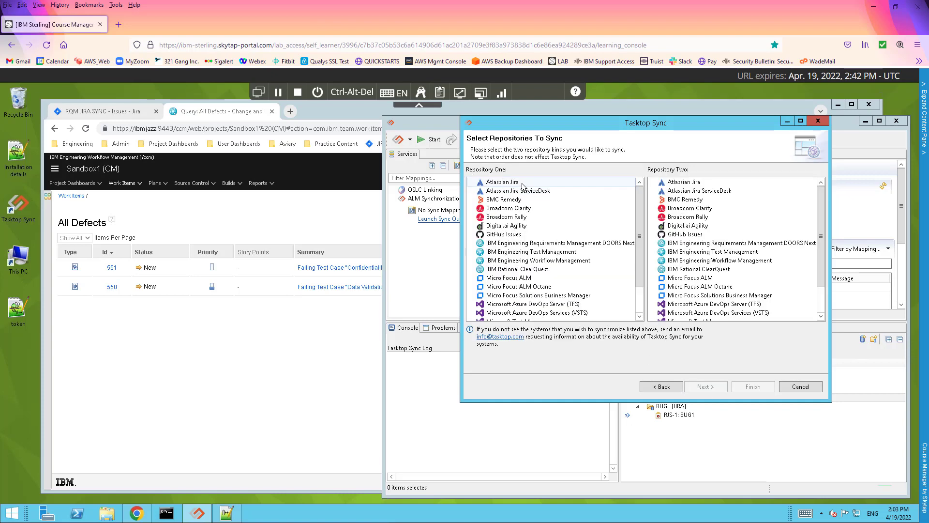
{"action": "left_click", "coordinate": [730, 262]}
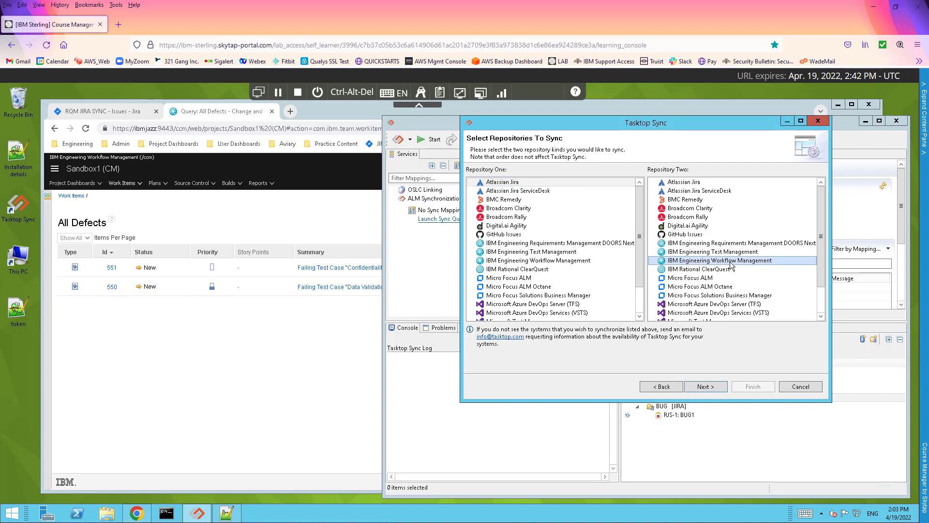
{"action": "left_click", "coordinate": [708, 387]}
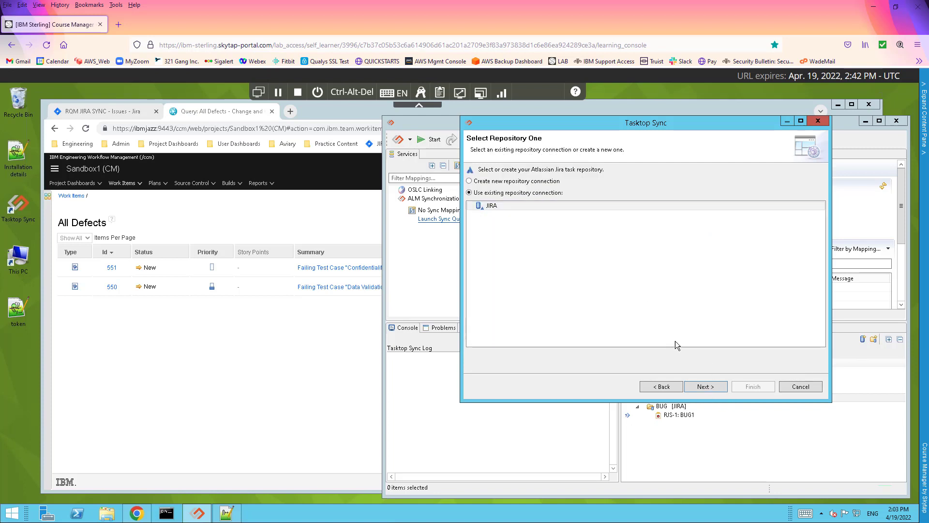
{"action": "left_click", "coordinate": [713, 387]}
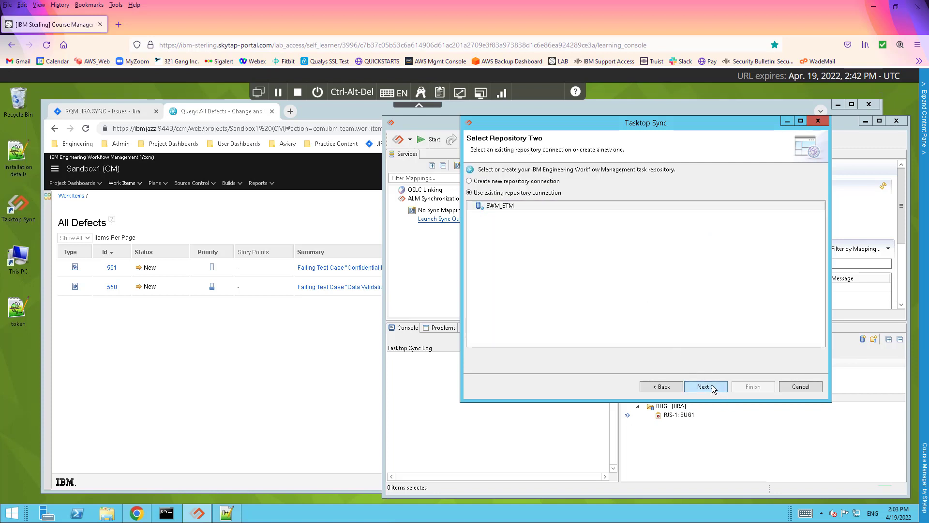
{"action": "left_click", "coordinate": [713, 386]}
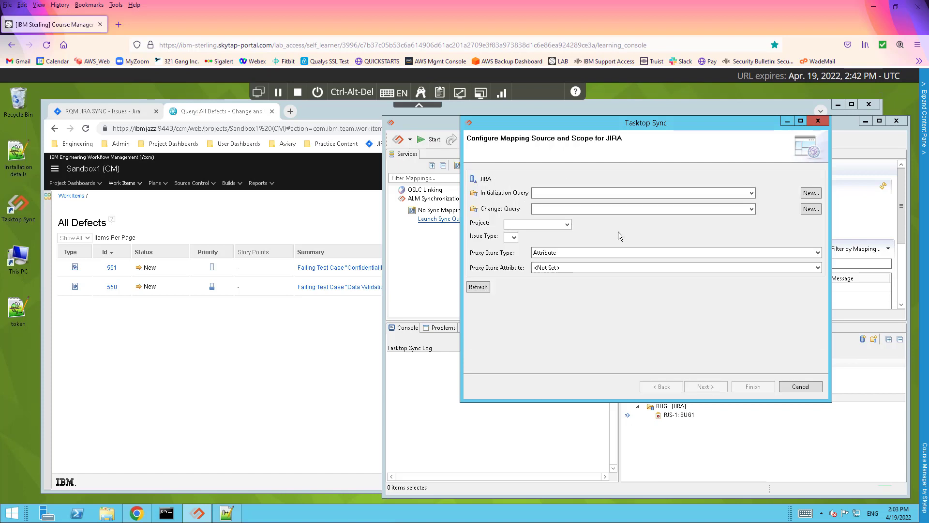
Scope the JIRA side to BUG queries, project RQM JIRA SYNC, Bug issues and a Database proxy store
{"action": "left_click", "coordinate": [752, 192]}
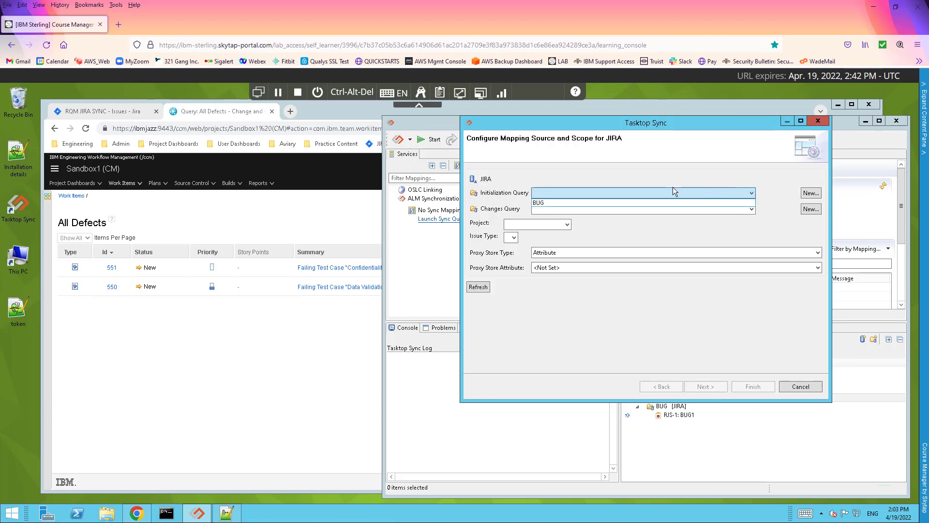
{"action": "left_click", "coordinate": [585, 201]}
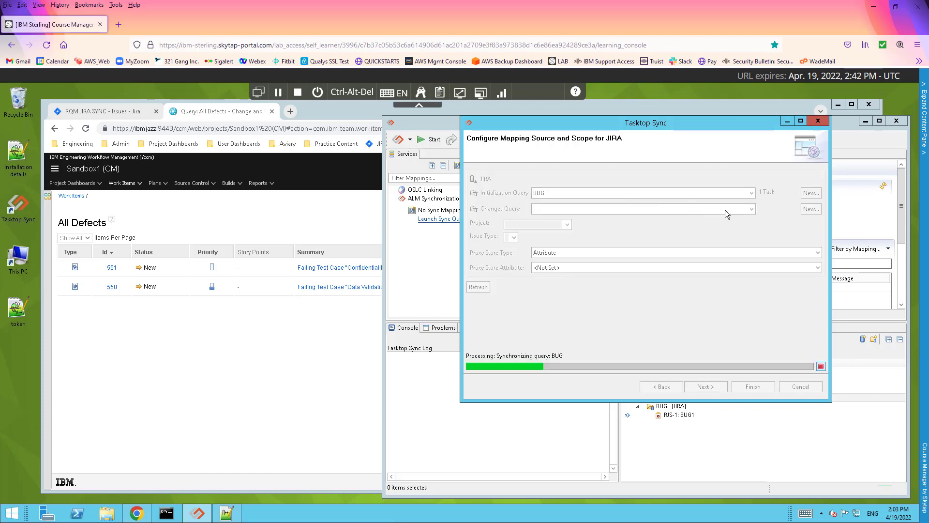
{"action": "left_click", "coordinate": [736, 208]}
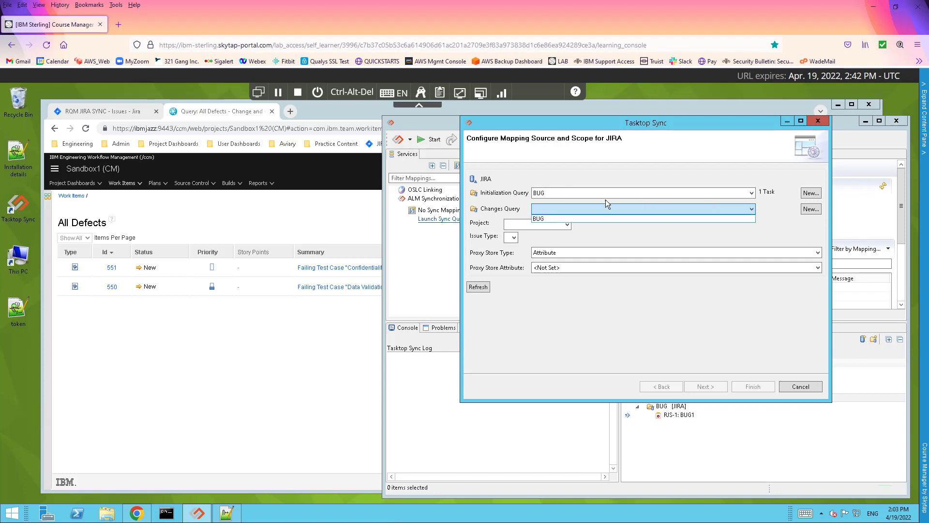
{"action": "left_click", "coordinate": [545, 218]}
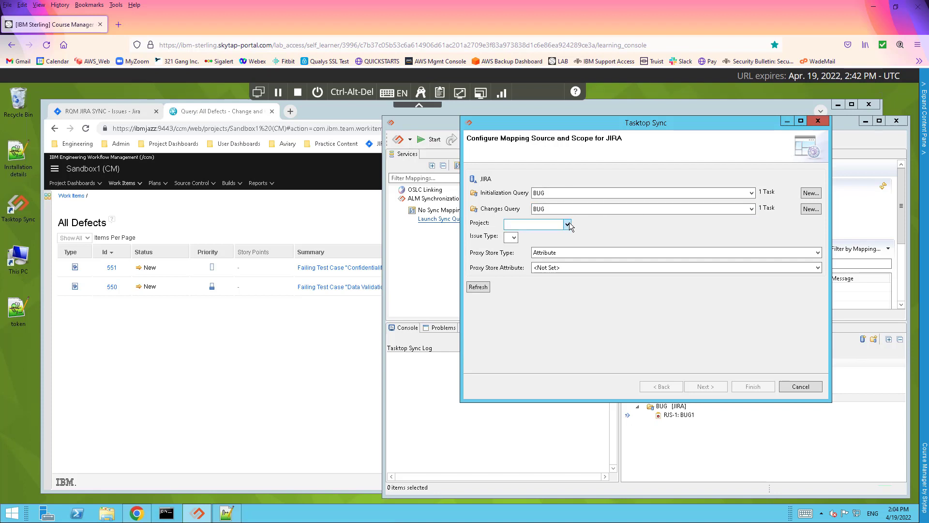
{"action": "left_click", "coordinate": [568, 223]}
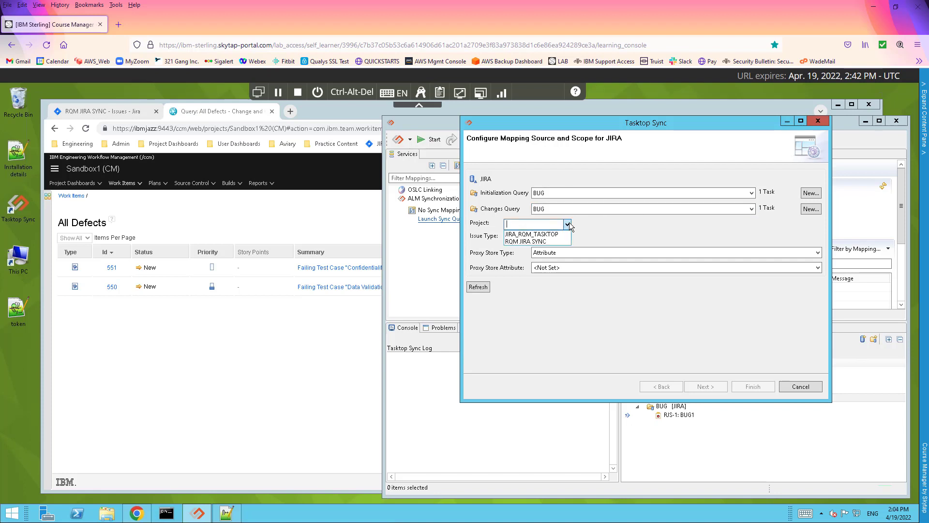
{"action": "left_click", "coordinate": [552, 244]}
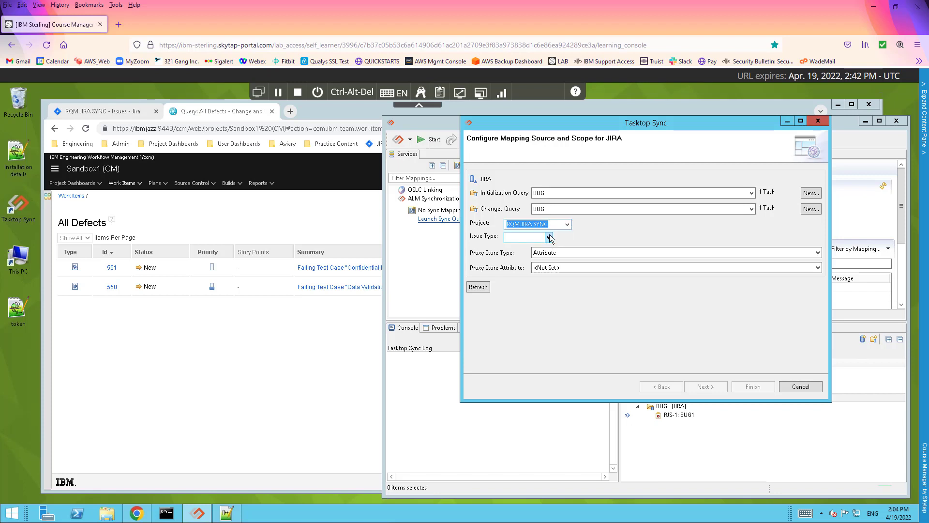
{"action": "left_click", "coordinate": [548, 237]}
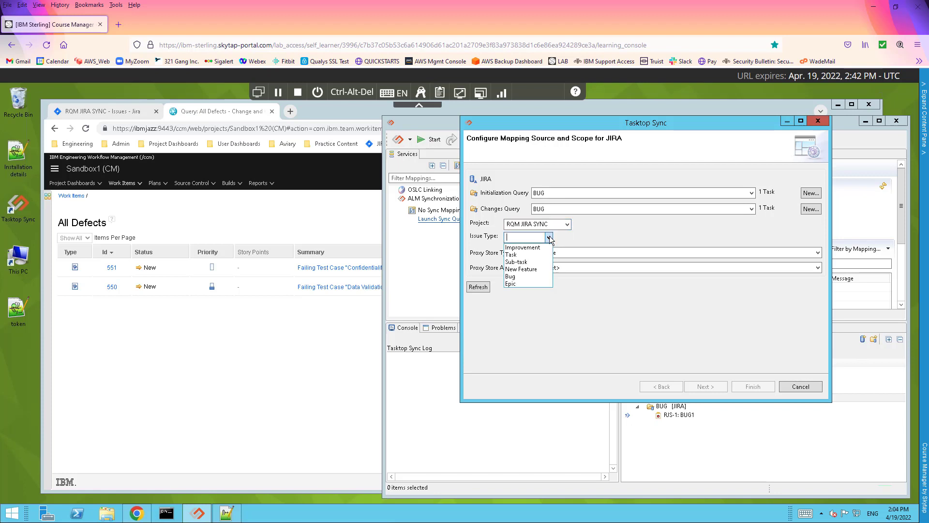
{"action": "left_click", "coordinate": [513, 276]}
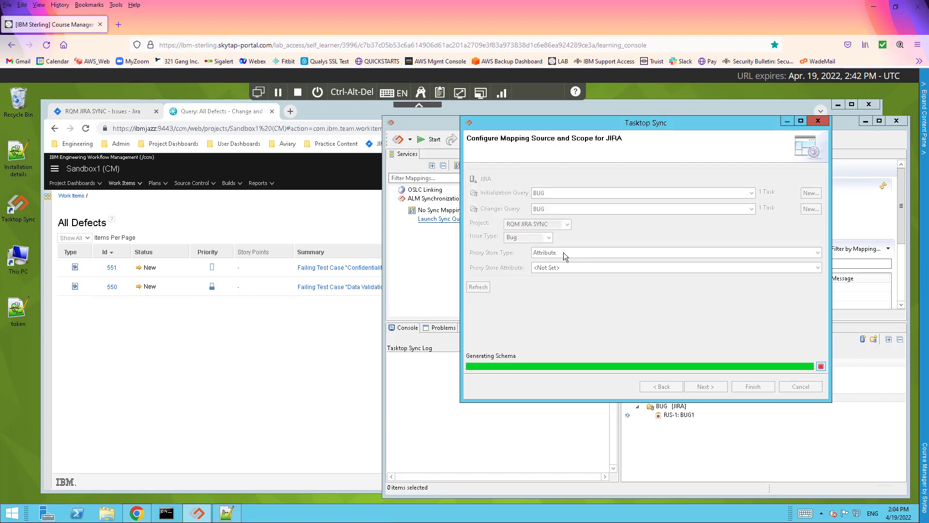
{"action": "left_click", "coordinate": [562, 252]}
{"action": "left_click", "coordinate": [562, 269]}
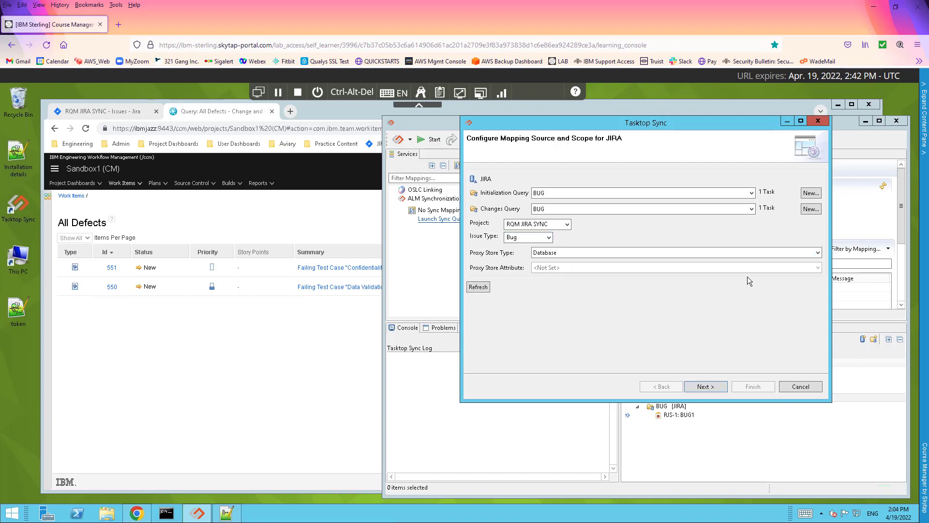
{"action": "left_click", "coordinate": [706, 386]}
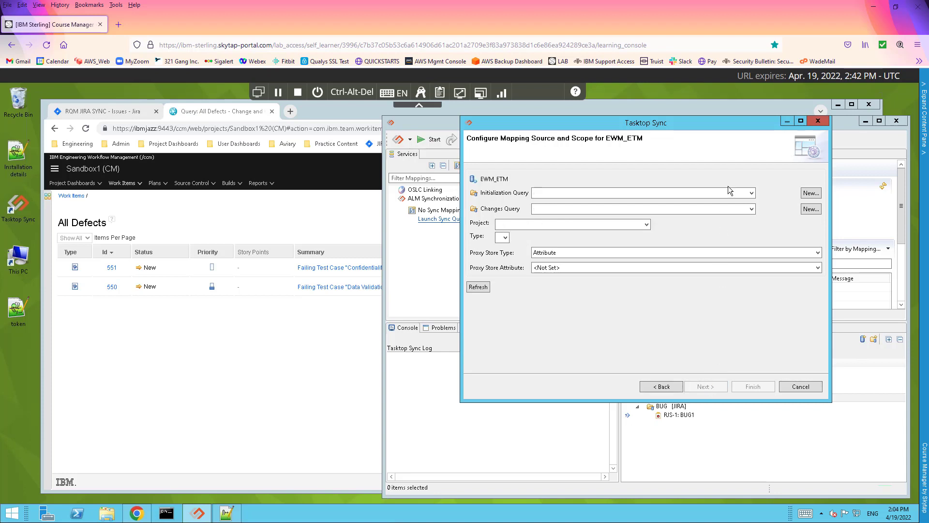
Give EWM_ETM Defect initialization and change queries, project Sandbox1 (CM), type Defect and Database proxies
{"action": "left_click", "coordinate": [752, 192]}
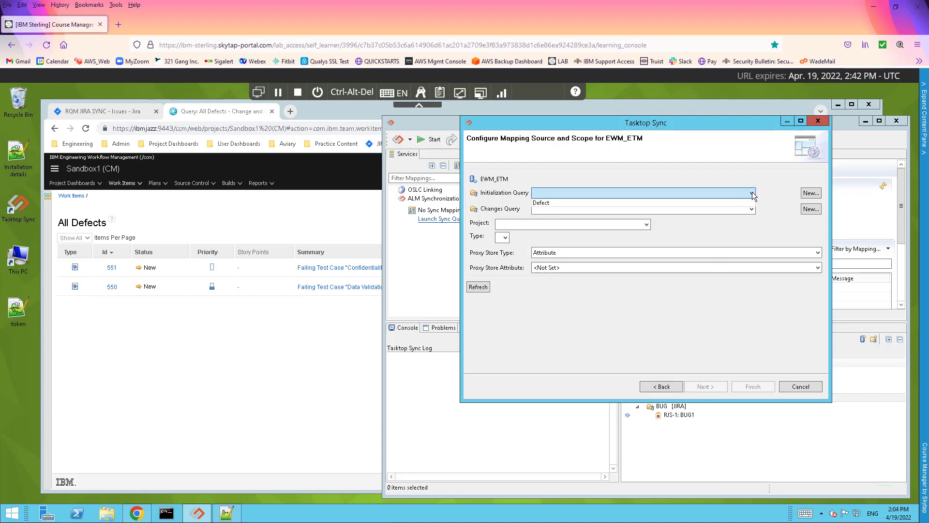
{"action": "left_click", "coordinate": [550, 203]}
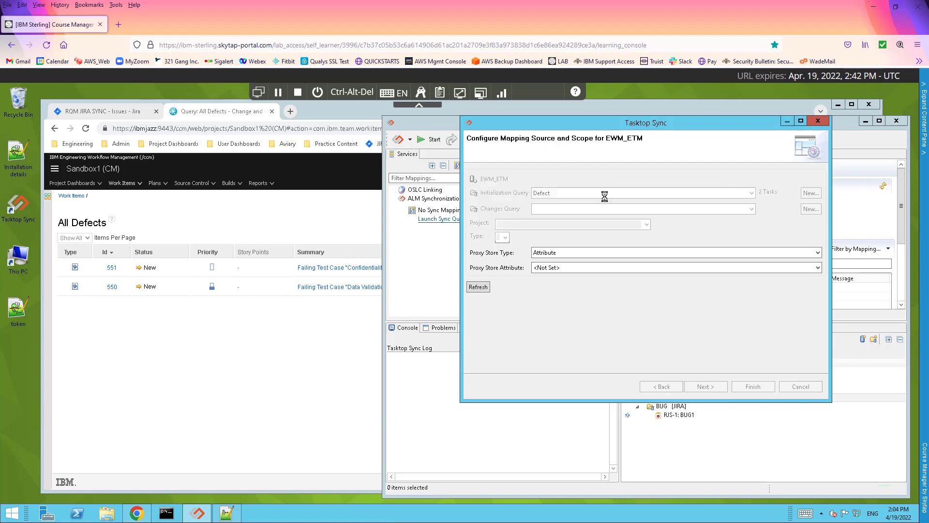
{"action": "left_click", "coordinate": [751, 208]}
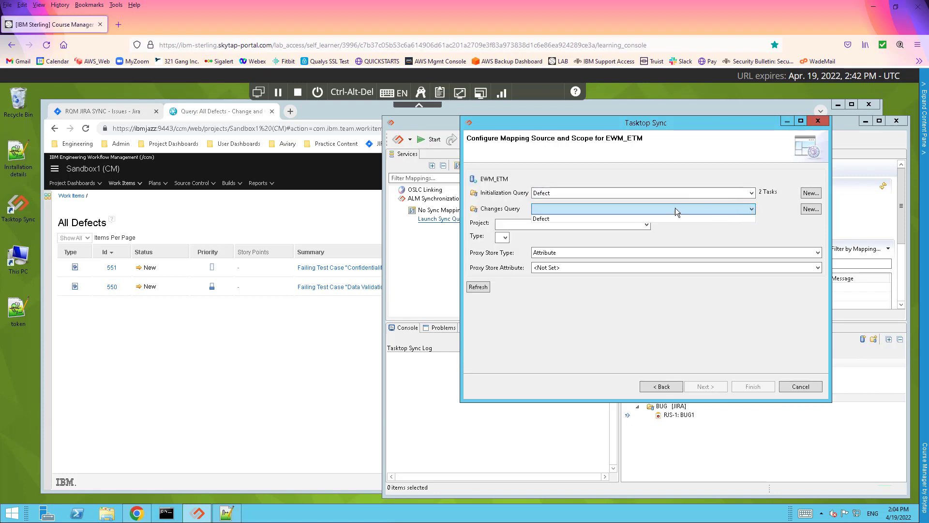
{"action": "left_click", "coordinate": [588, 219]}
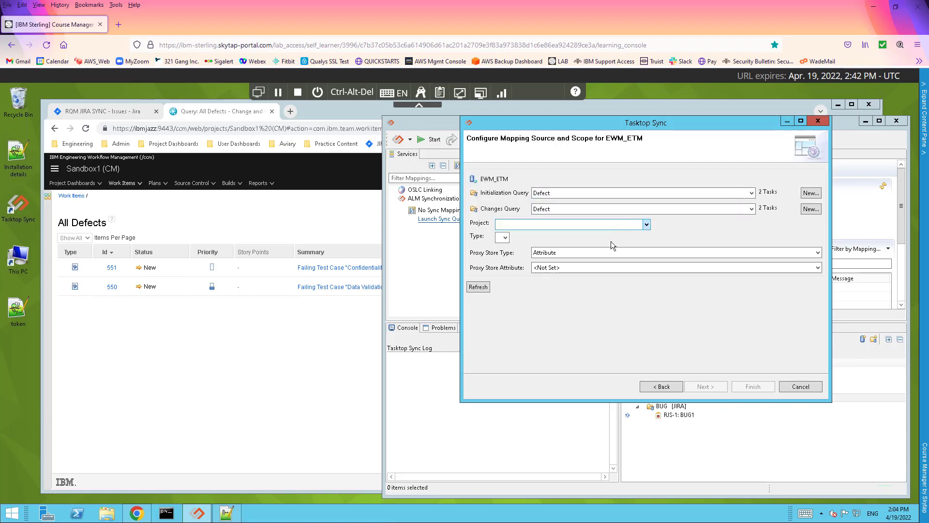
{"action": "left_click", "coordinate": [646, 224]}
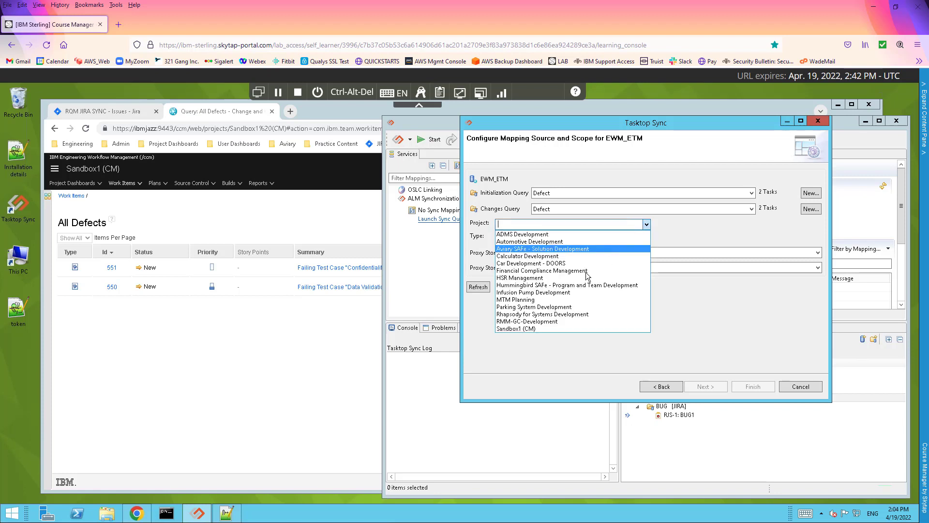
{"action": "left_click", "coordinate": [524, 330]}
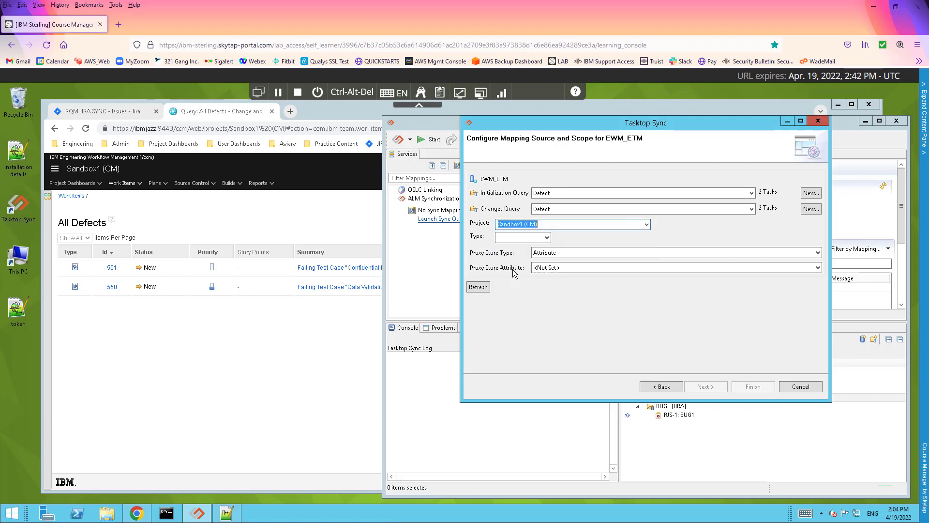
{"action": "left_click", "coordinate": [547, 238]}
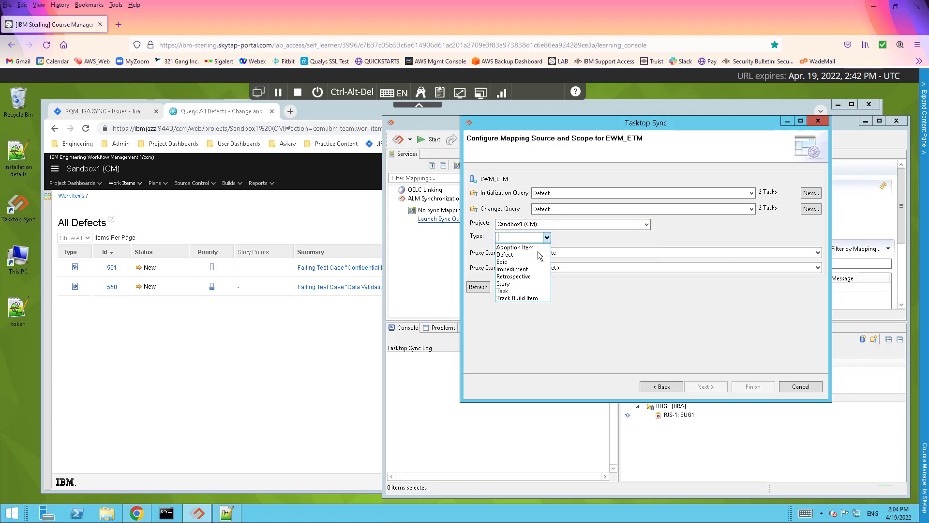
{"action": "left_click", "coordinate": [504, 255]}
{"action": "left_click", "coordinate": [575, 253]}
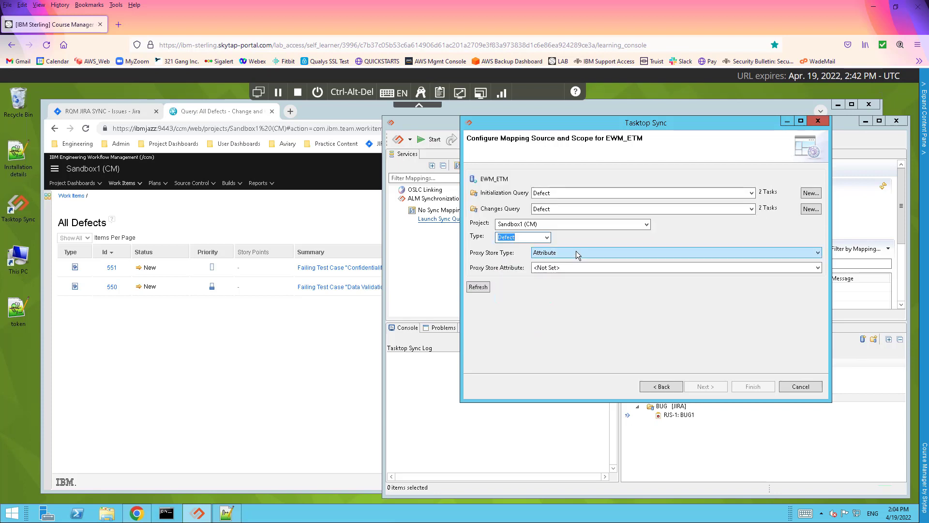
{"action": "left_click", "coordinate": [554, 270]}
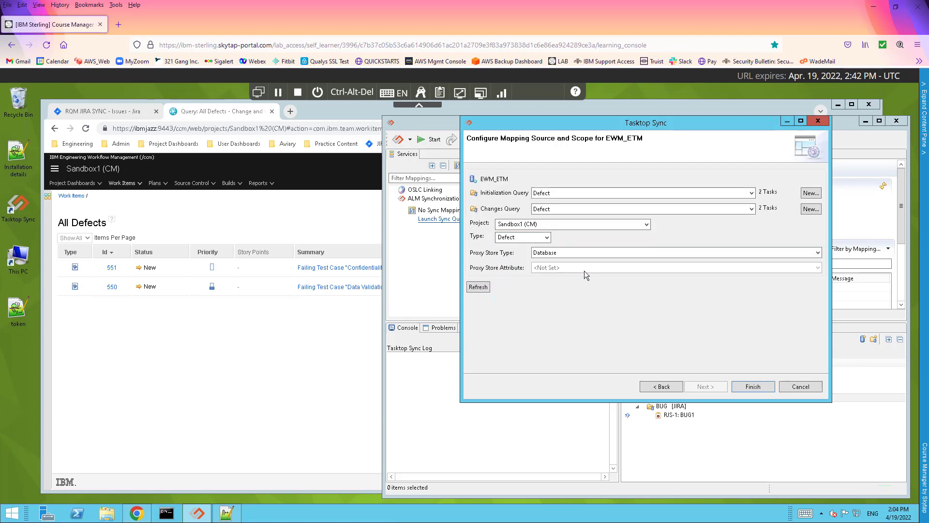
Finish the BUG_DEFECT mapping and expand its JIRA and EWM_ETM queries under ALM Synchronization
{"action": "left_click", "coordinate": [756, 387]}
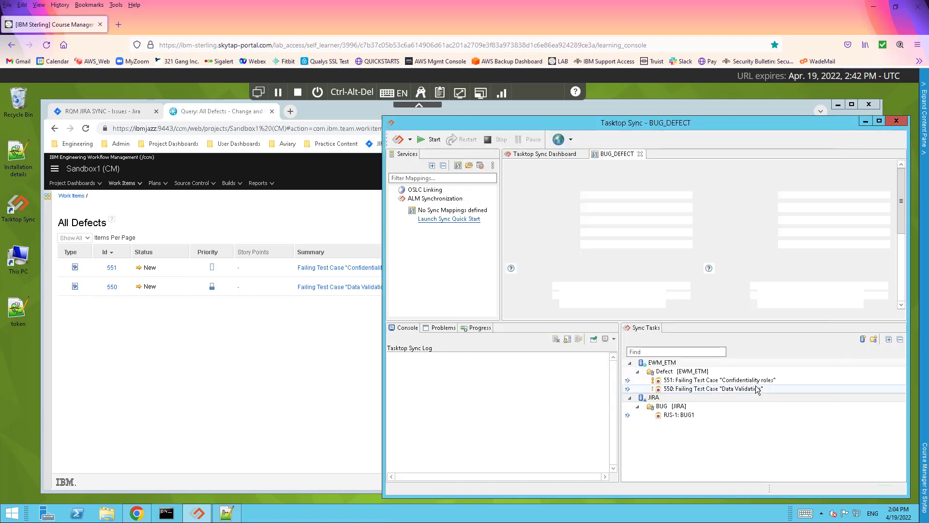
{"action": "left_click", "coordinate": [394, 199]}
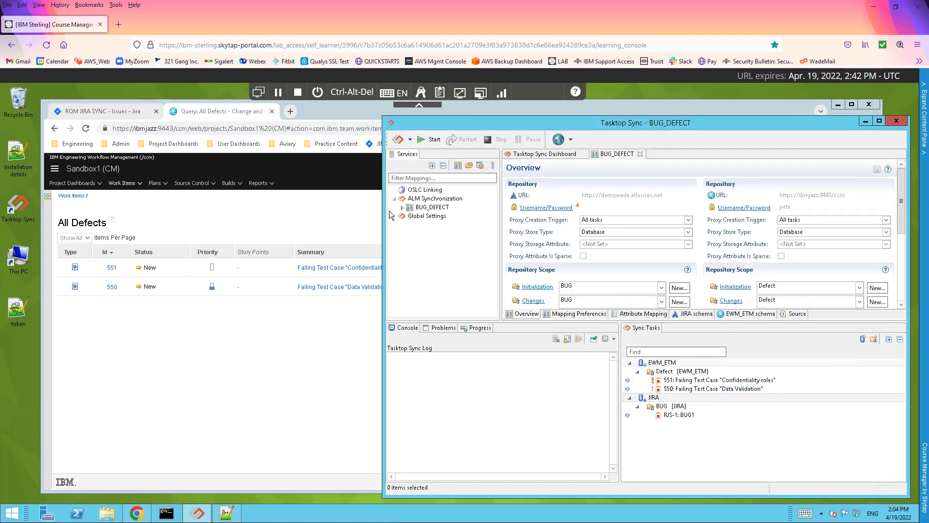
{"action": "left_click", "coordinate": [401, 207]}
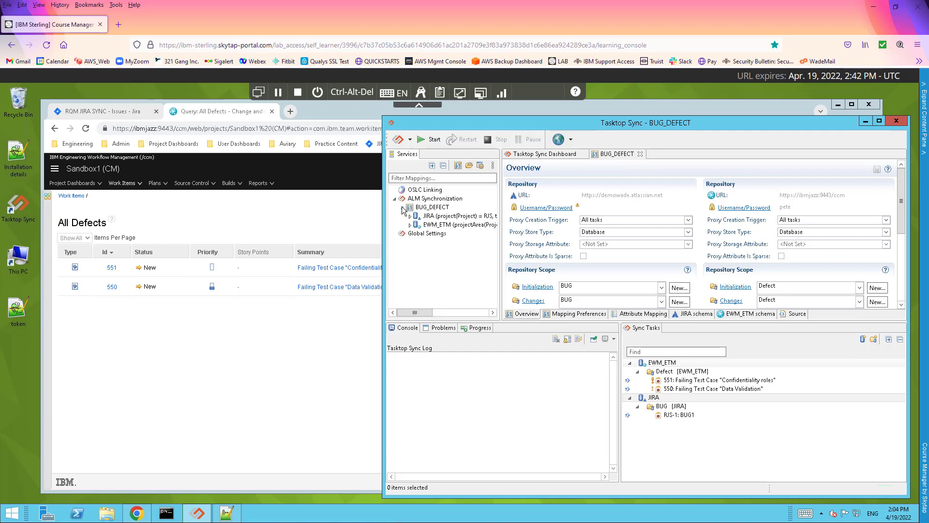
{"action": "left_click", "coordinate": [410, 216]}
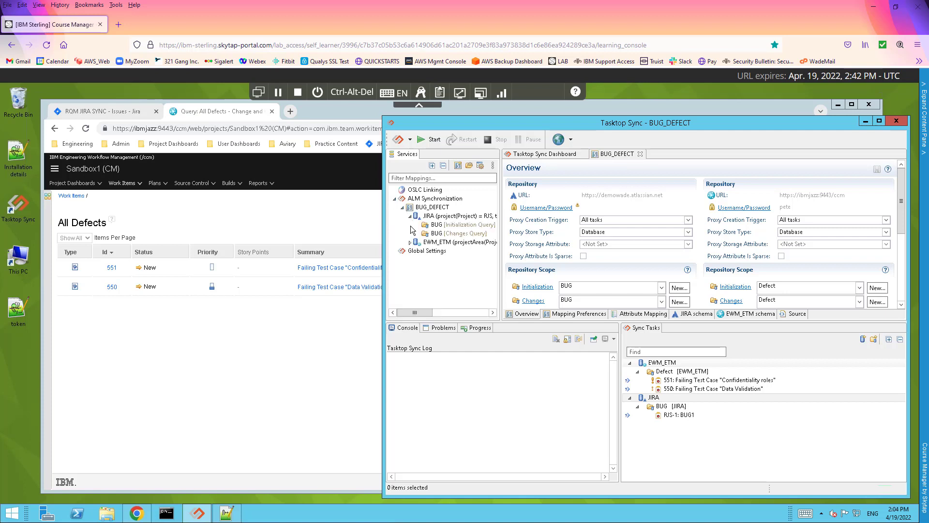
{"action": "left_click", "coordinate": [410, 243]}
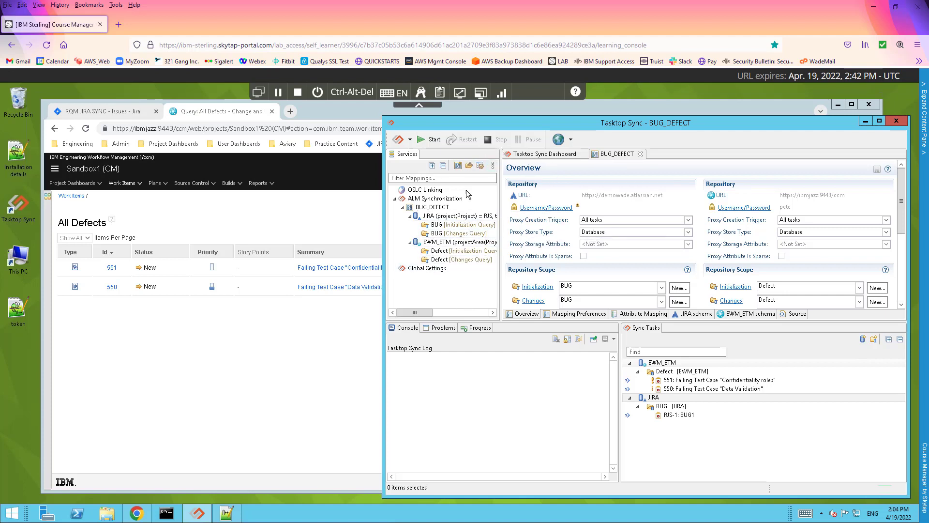
View the integration visualizer, then open the BUG_DEFECT editor's attribute mappings
{"action": "right_click", "coordinate": [451, 200]}
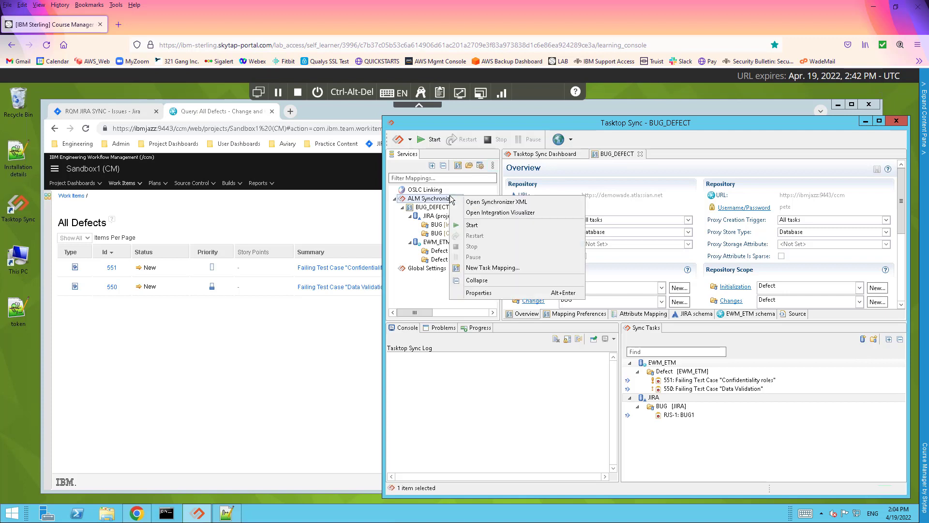
{"action": "left_click", "coordinate": [491, 213]}
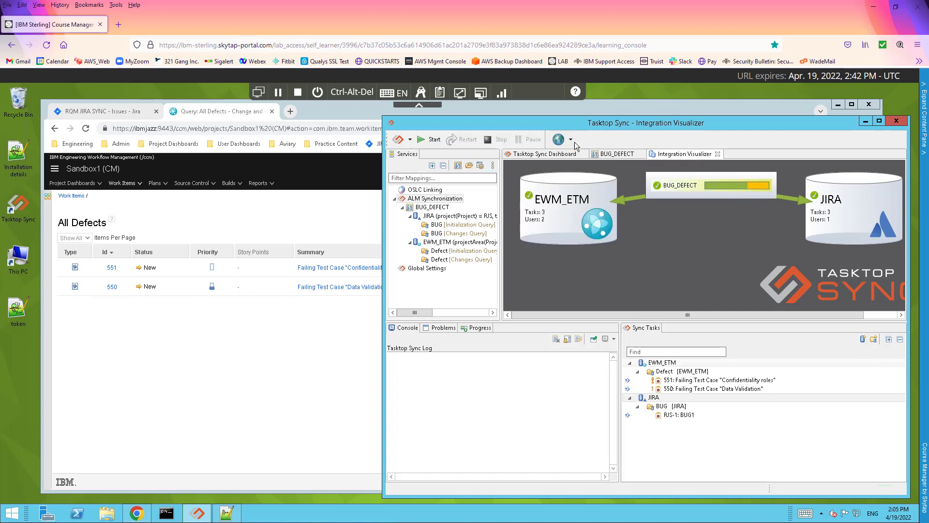
{"action": "left_click", "coordinate": [542, 154]}
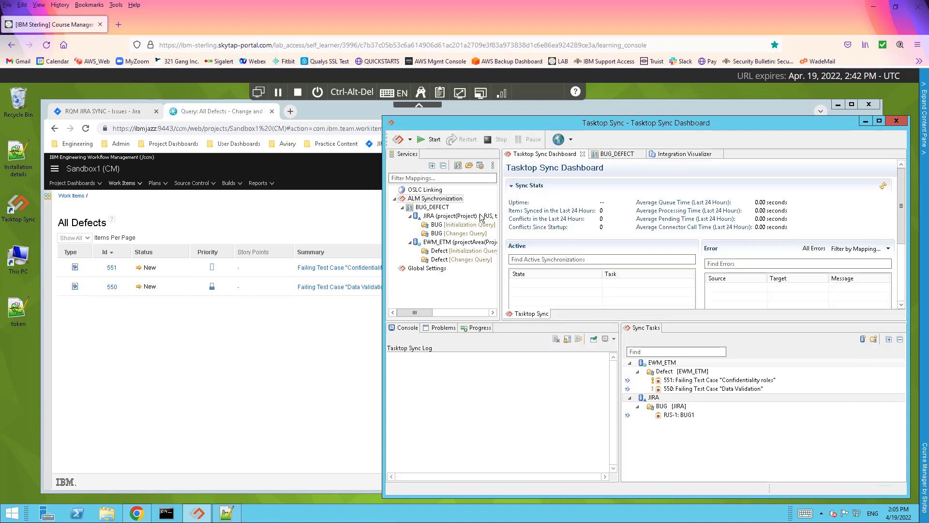
{"action": "left_click", "coordinate": [442, 208]}
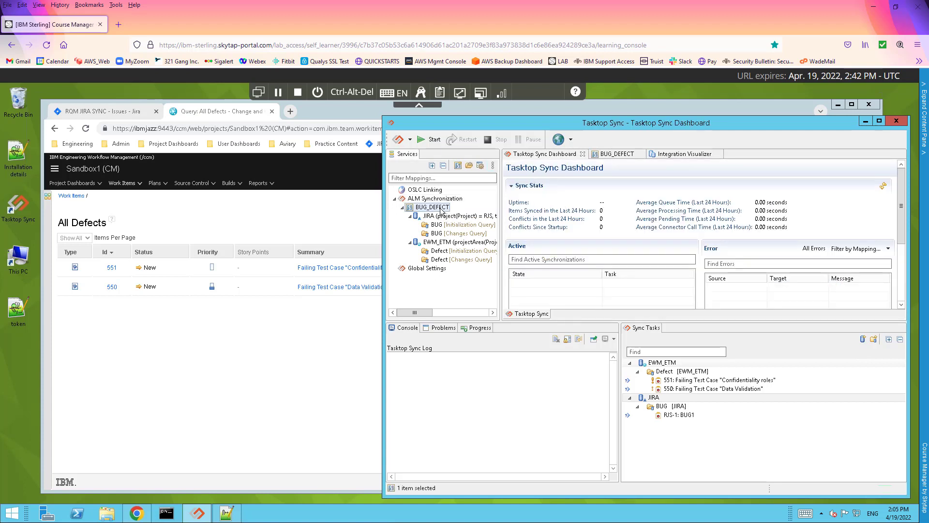
{"action": "double_click", "coordinate": [442, 208]}
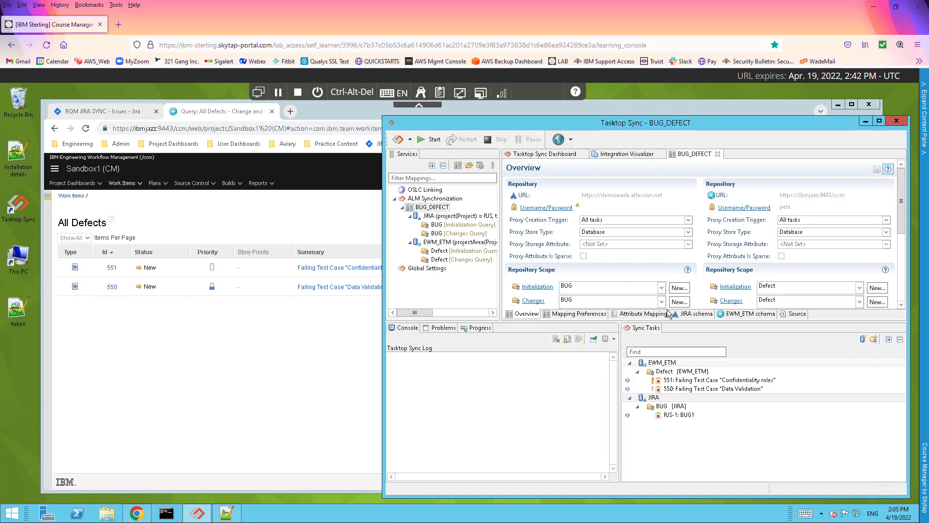
{"action": "left_click", "coordinate": [646, 317]}
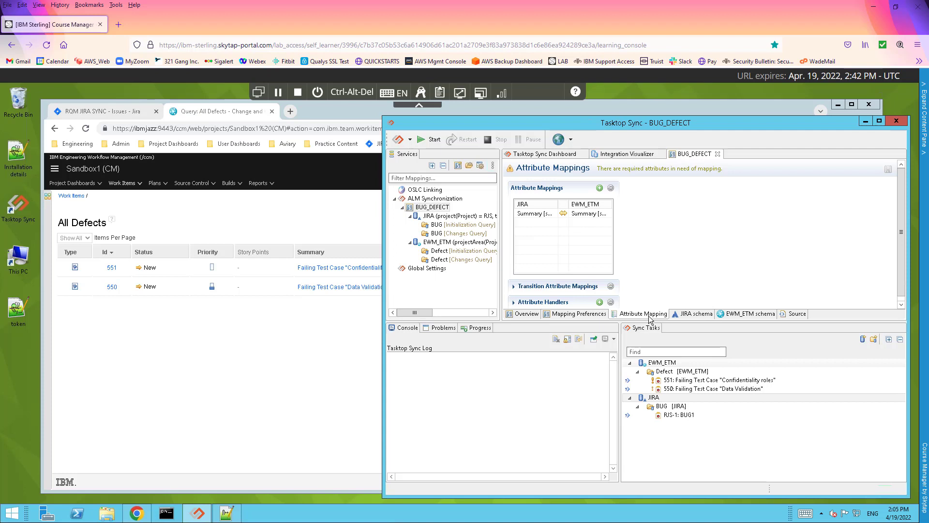
Map JIRA Parent to EWM_ETM Parent [parent-artifact] with a Task Link to Task Link caster and save
{"action": "double_click", "coordinate": [600, 189]}
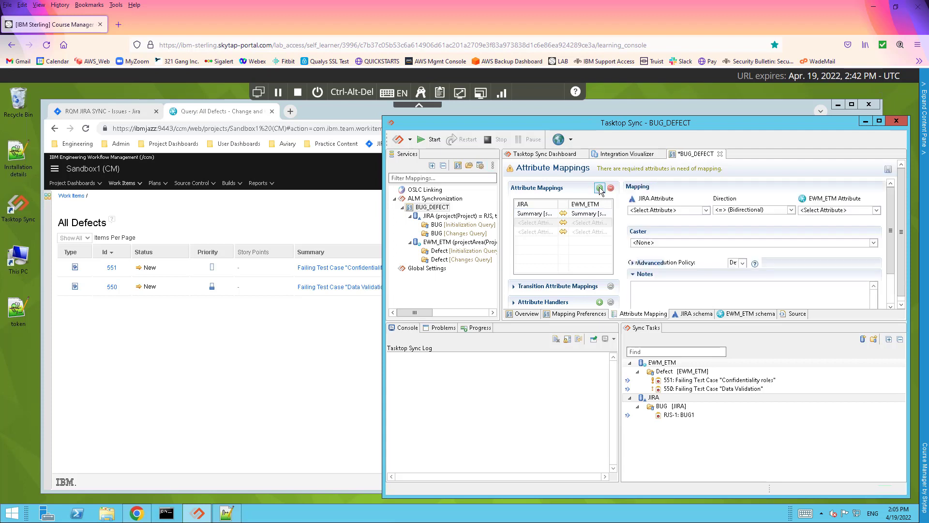
{"action": "left_click", "coordinate": [706, 210]}
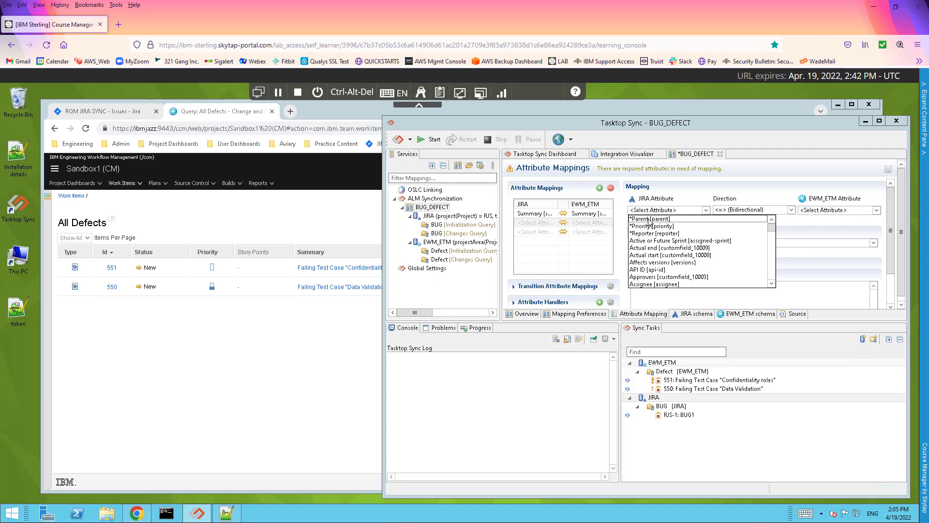
{"action": "left_click", "coordinate": [649, 219]}
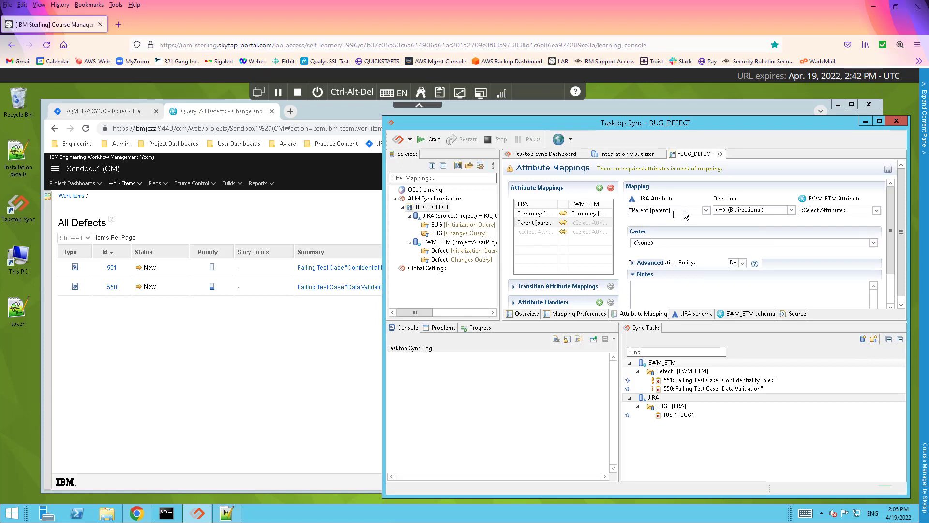
{"action": "left_click", "coordinate": [876, 210]}
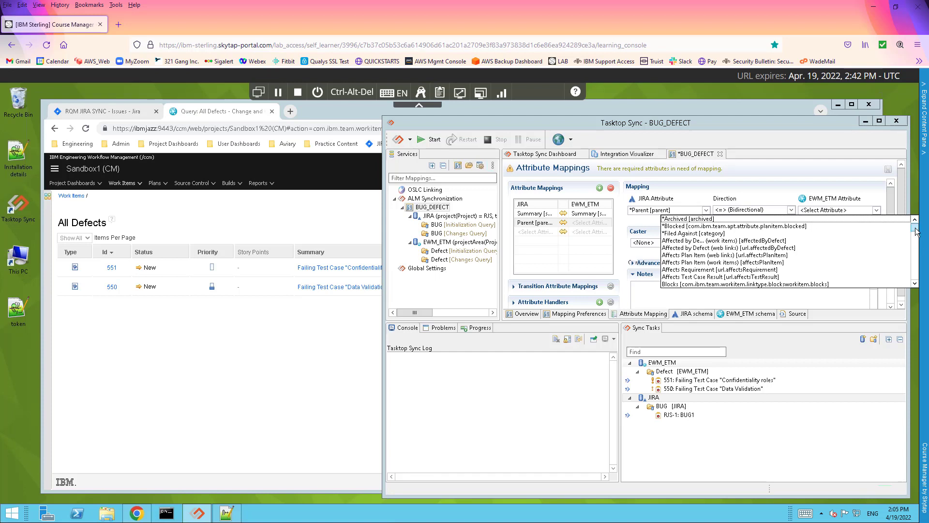
{"action": "left_click_drag", "start_coordinate": [916, 232], "coordinate": [916, 261]}
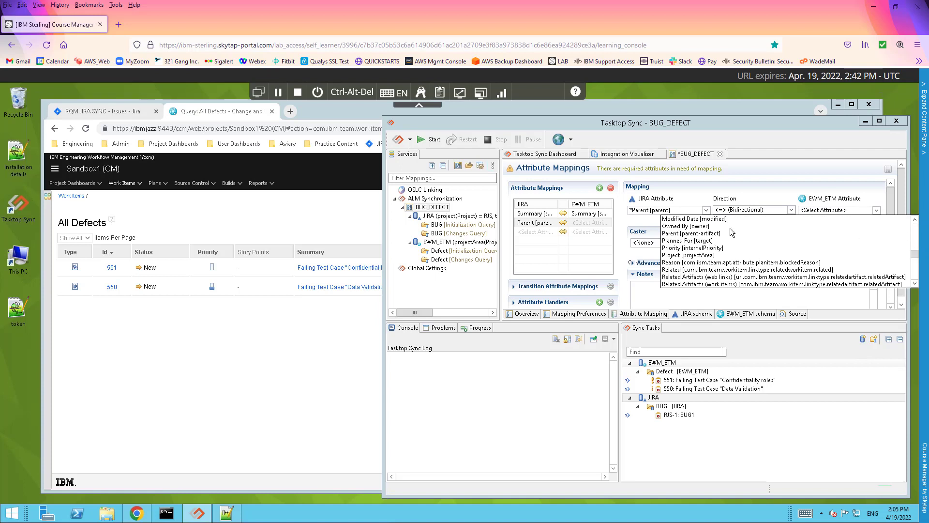
{"action": "left_click", "coordinate": [686, 233]}
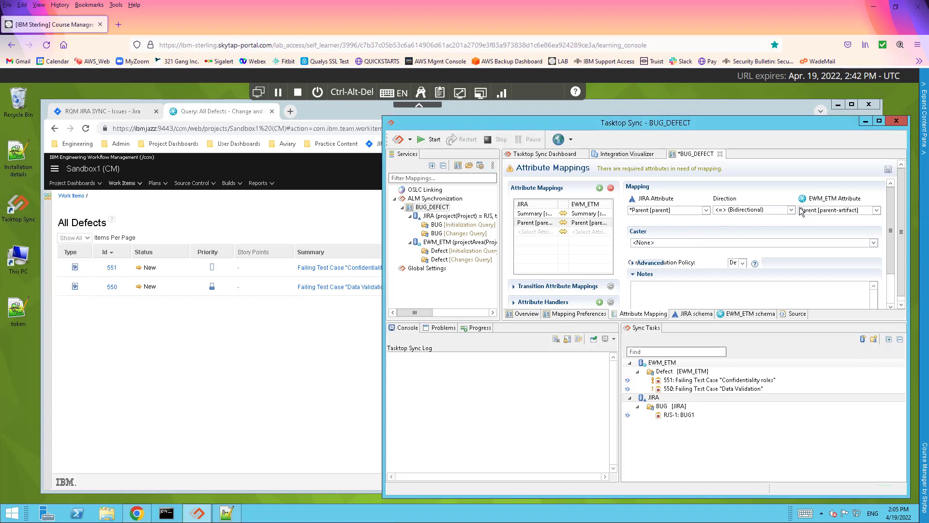
{"action": "left_click", "coordinate": [659, 243]}
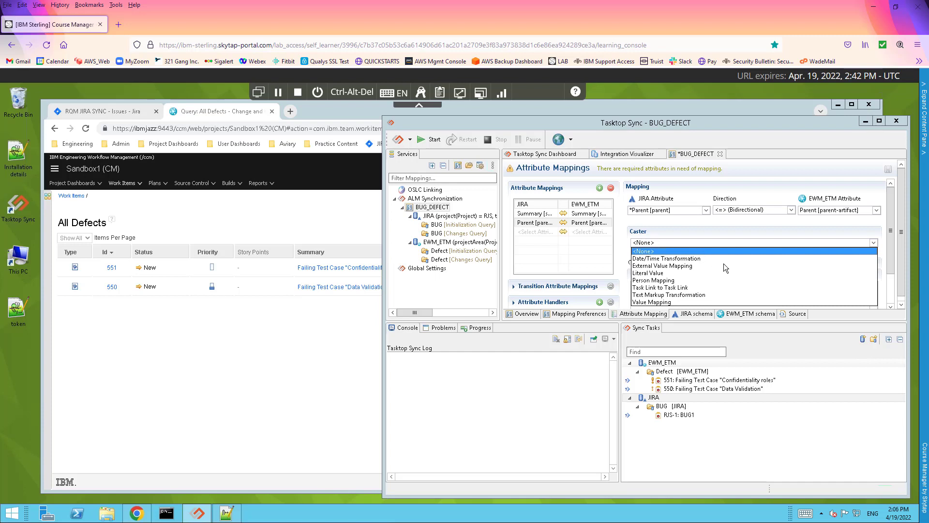
{"action": "left_click", "coordinate": [665, 288]}
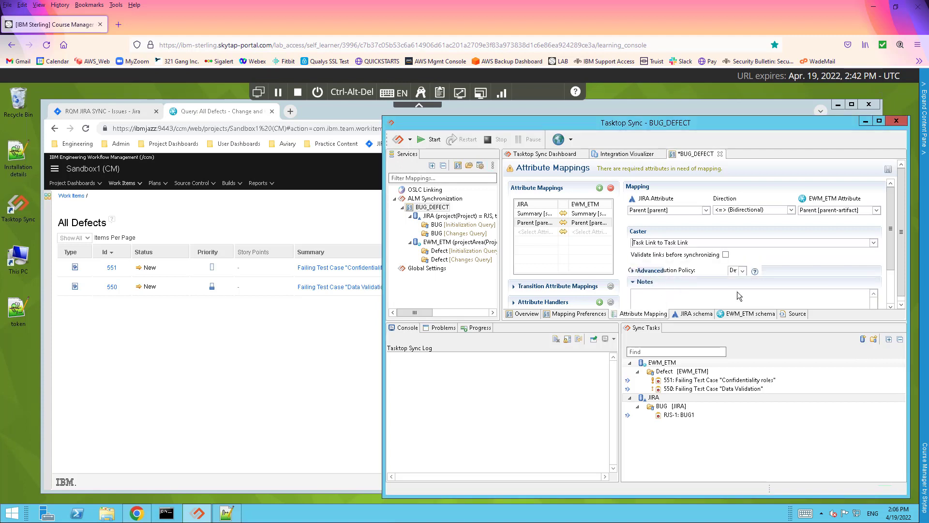
{"action": "left_click", "coordinate": [888, 170]}
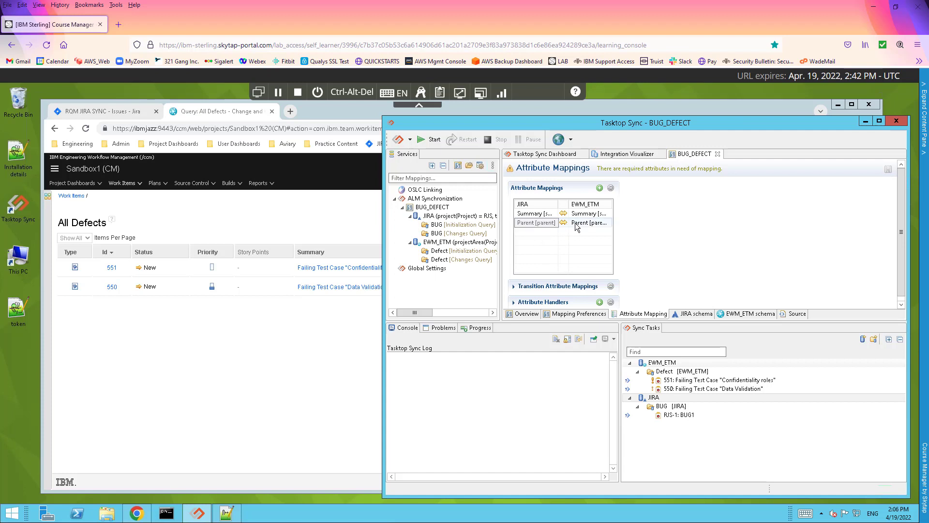
Add a mapping pairing JIRA Priority [priority] with EWM_ETM Priority [internalPriority]
{"action": "left_click", "coordinate": [600, 188]}
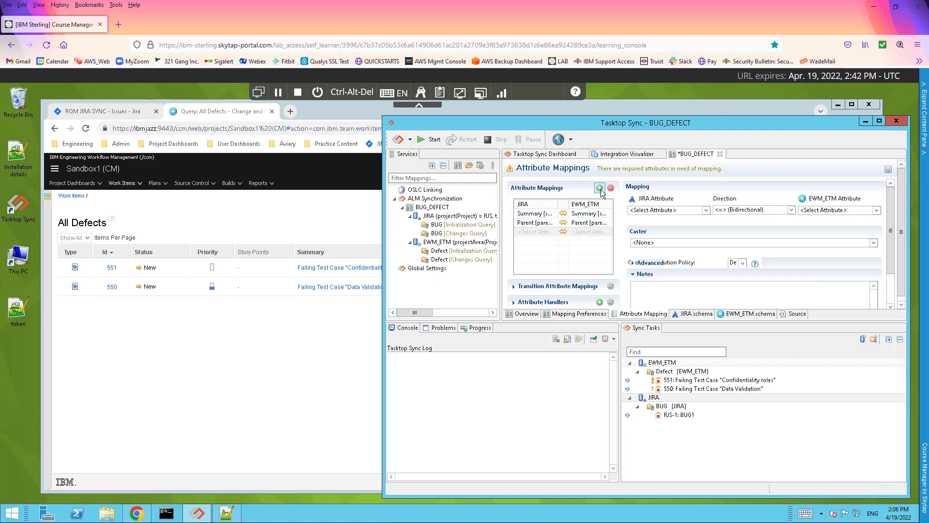
{"action": "left_click", "coordinate": [707, 211]}
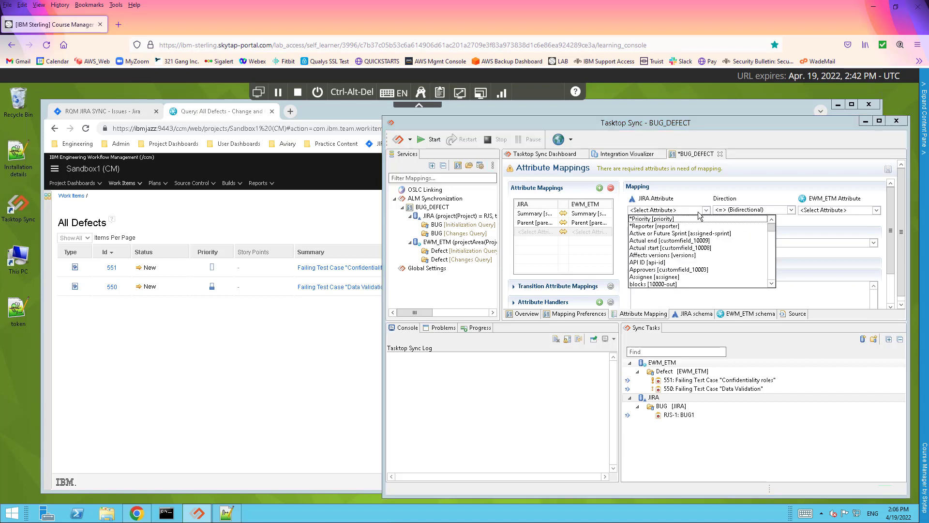
{"action": "left_click", "coordinate": [648, 219]}
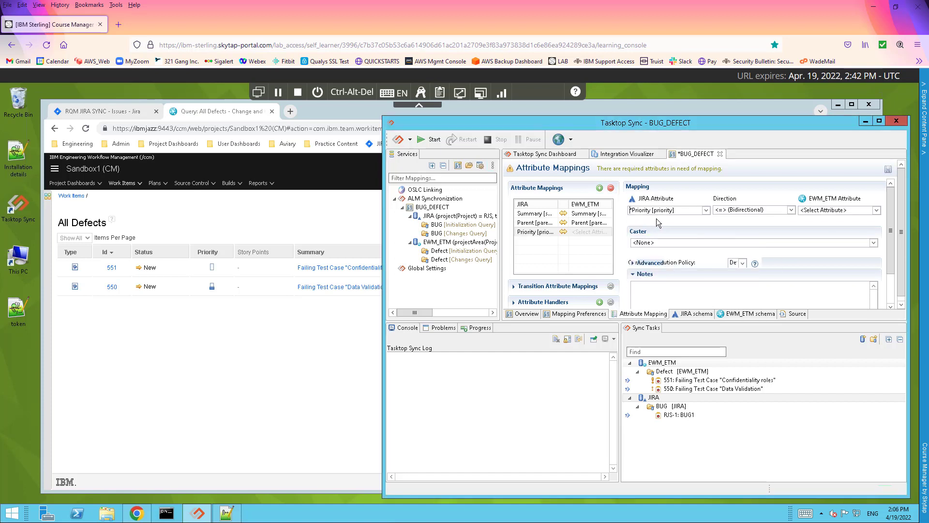
{"action": "left_click", "coordinate": [877, 210]}
{"action": "scroll", "coordinate": [864, 237], "scroll_direction": "down", "scroll_amount": 3}
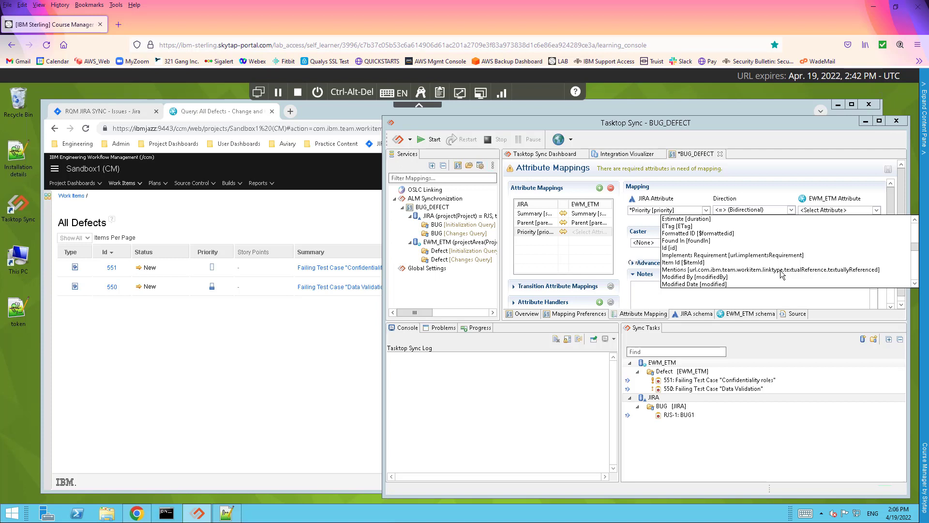
{"action": "scroll", "coordinate": [915, 272], "scroll_direction": "down", "scroll_amount": 2}
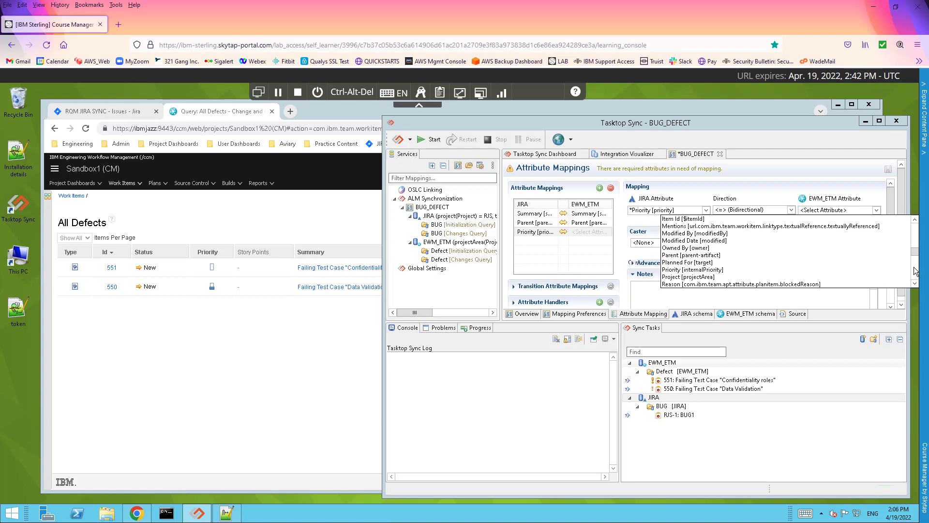
{"action": "left_click", "coordinate": [682, 274]}
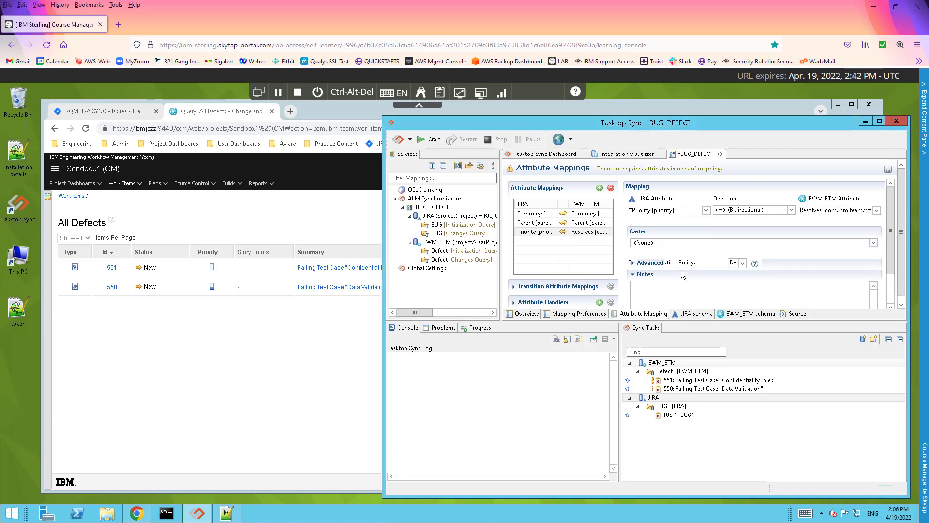
{"action": "left_click", "coordinate": [877, 210]}
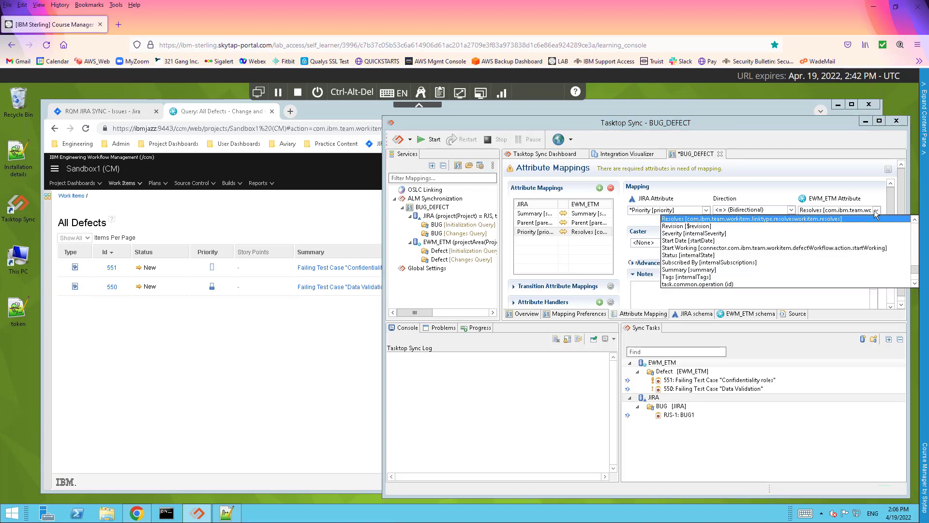
{"action": "left_click", "coordinate": [915, 220]}
{"action": "scroll", "coordinate": [755, 247], "scroll_direction": "up", "scroll_amount": 7}
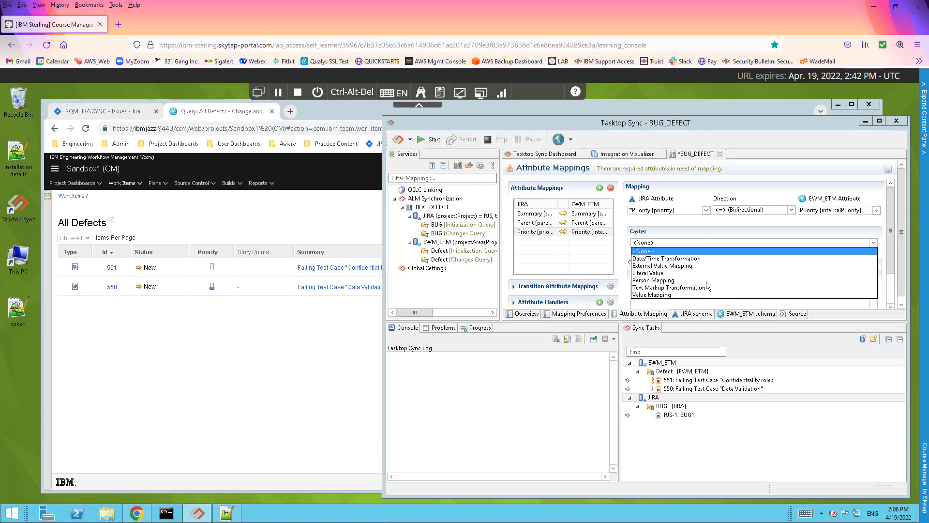
Set the Priority caster to Value Mapping and map Jira High and Highest to High
{"action": "left_click", "coordinate": [660, 295]}
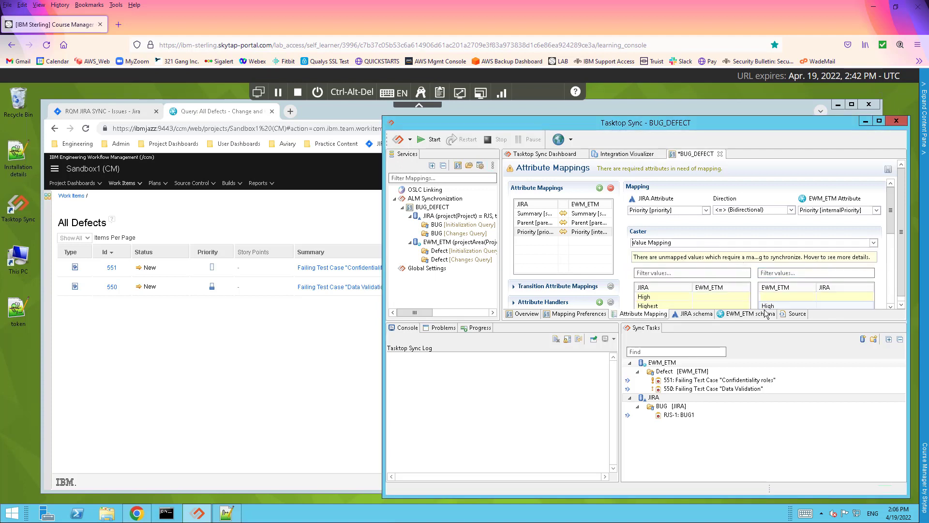
{"action": "left_click_drag", "start_coordinate": [892, 226], "coordinate": [899, 251]}
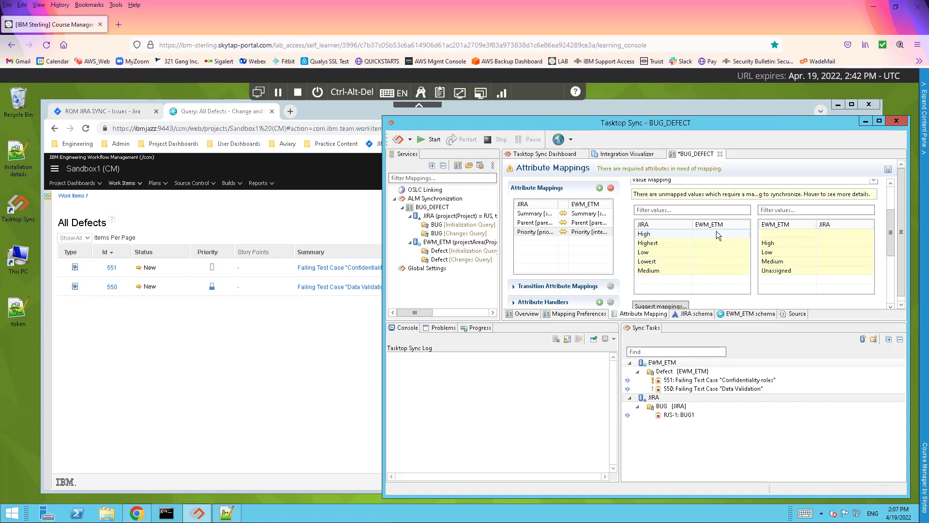
{"action": "left_click", "coordinate": [737, 234]}
{"action": "left_click", "coordinate": [748, 232]}
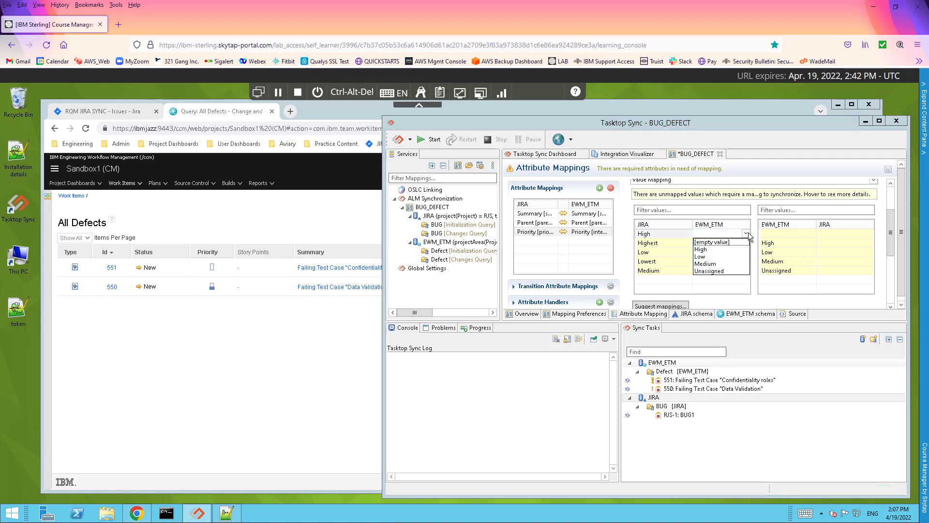
{"action": "left_click", "coordinate": [702, 249]}
{"action": "left_click", "coordinate": [722, 243]}
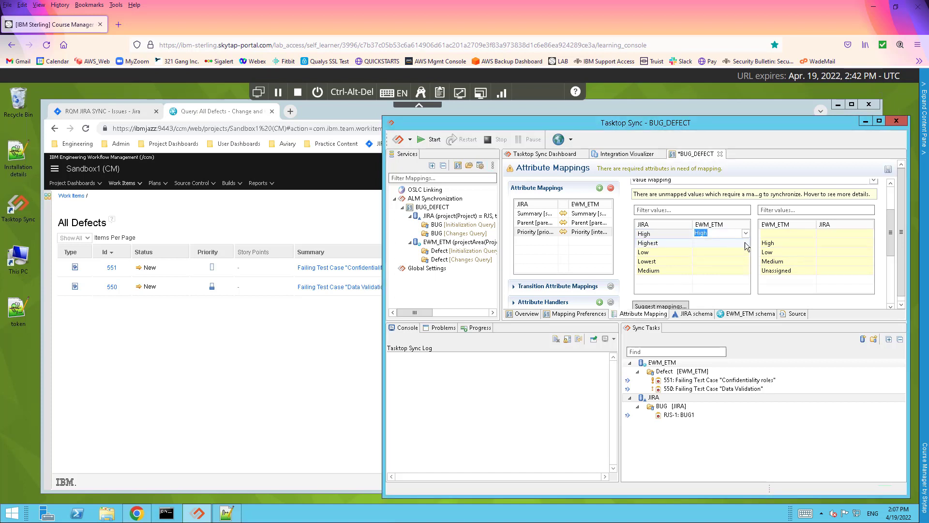
{"action": "left_click", "coordinate": [747, 252]}
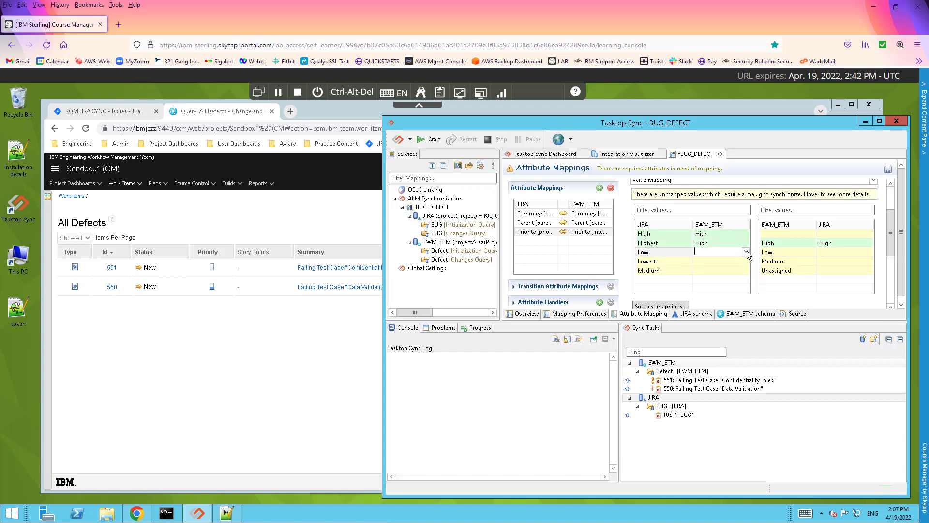
Map Jira Low and Lowest to Low, and Medium to Medium
{"action": "left_click", "coordinate": [747, 252]}
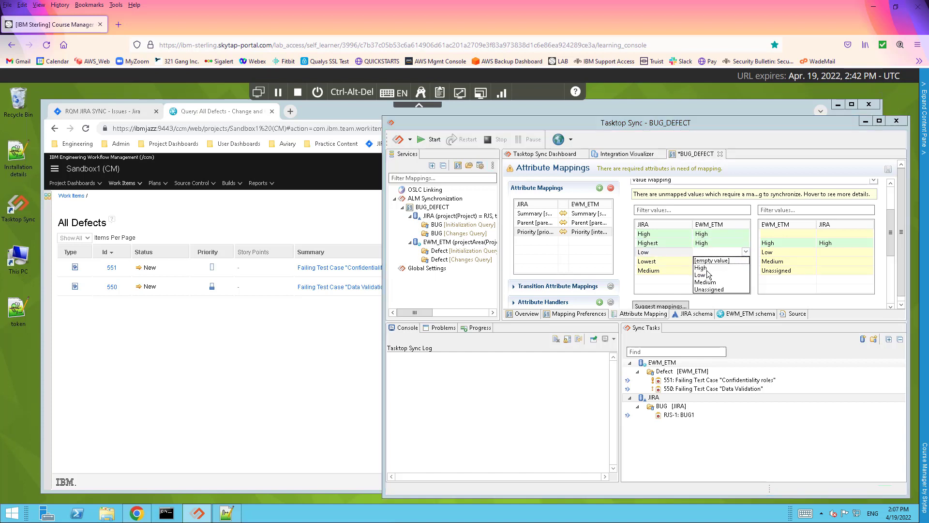
{"action": "left_click", "coordinate": [704, 275]}
{"action": "left_click", "coordinate": [748, 263]}
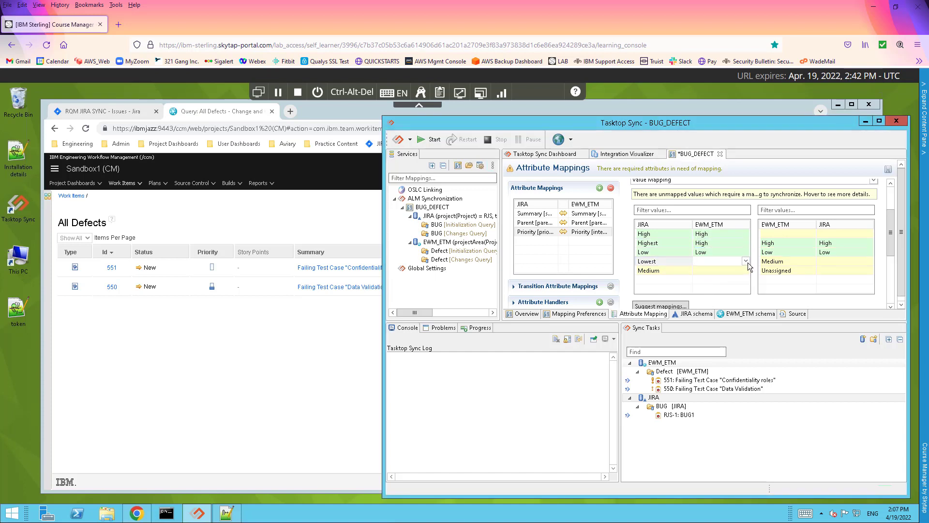
{"action": "left_click", "coordinate": [746, 261]}
{"action": "left_click", "coordinate": [732, 283]}
{"action": "left_click", "coordinate": [748, 271]}
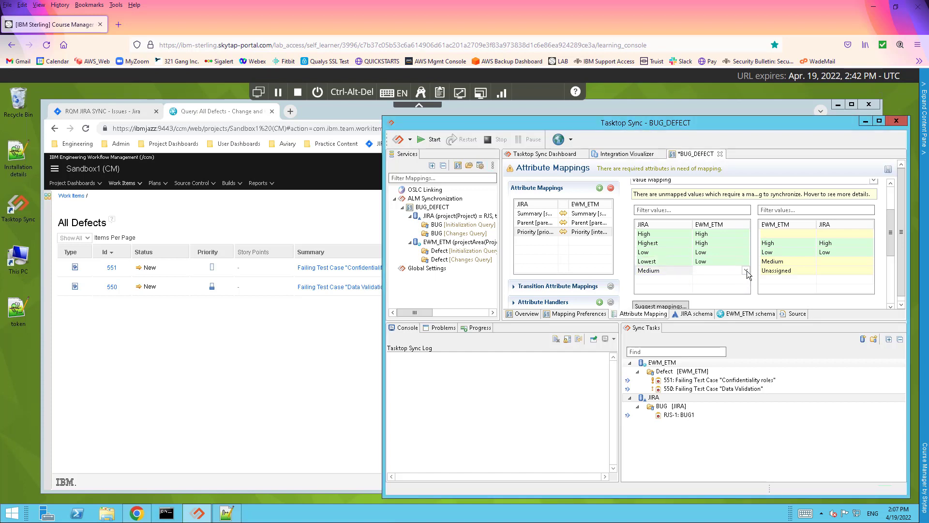
{"action": "left_click", "coordinate": [713, 279]}
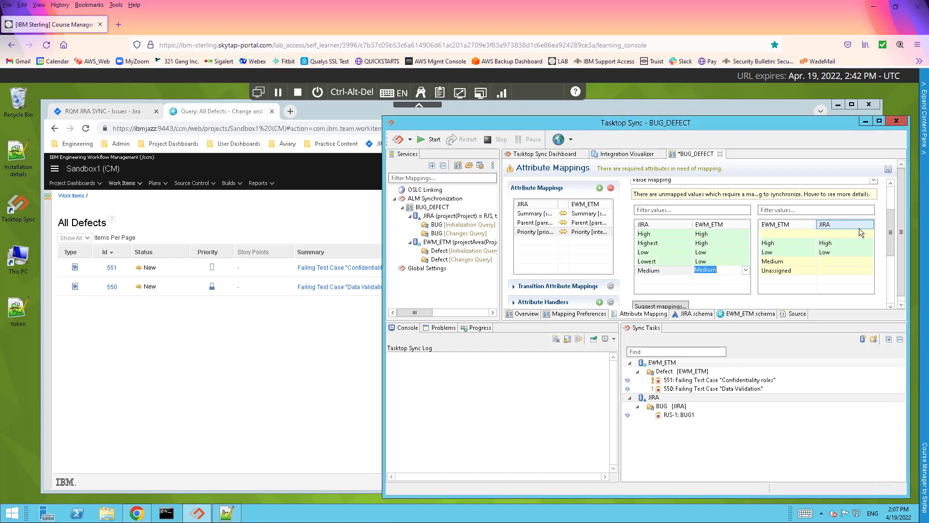
{"action": "left_click", "coordinate": [813, 234]}
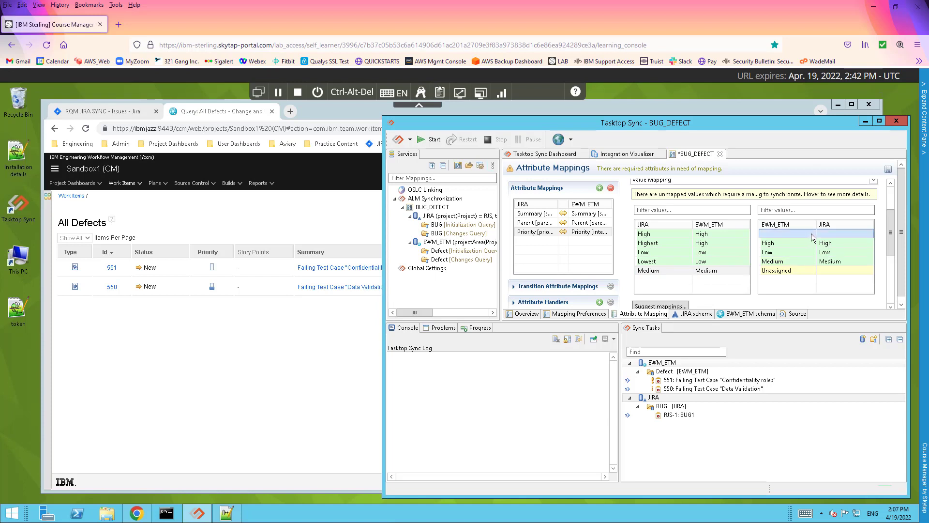
{"action": "left_click", "coordinate": [840, 234]}
Map the empty and Unassigned EWM_ETM priorities to Jira Low and save the configuration
{"action": "left_click", "coordinate": [777, 231]}
{"action": "left_click", "coordinate": [834, 227]}
{"action": "left_click", "coordinate": [836, 234]}
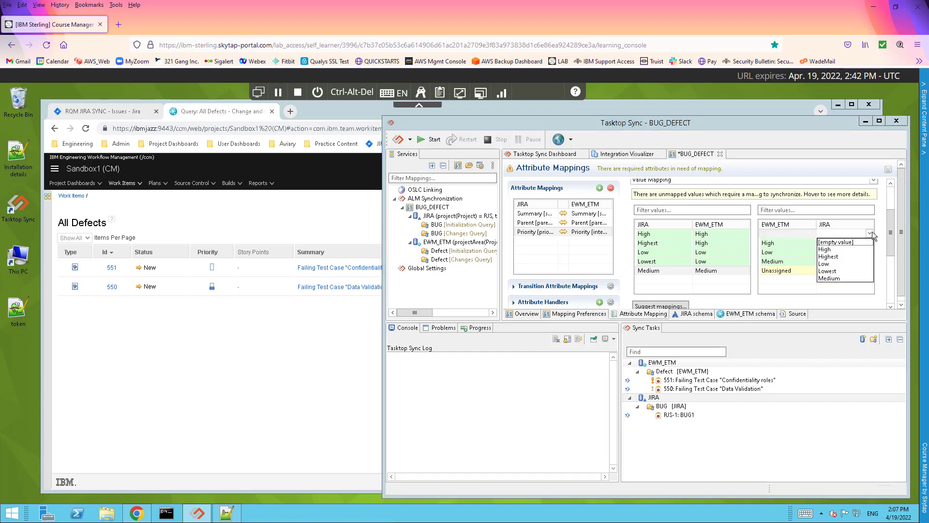
{"action": "left_click", "coordinate": [827, 265]}
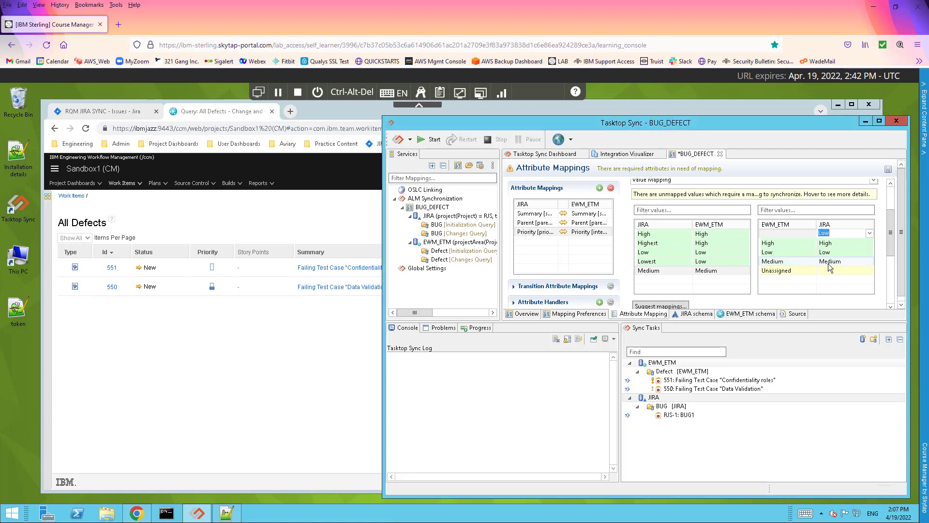
{"action": "left_click", "coordinate": [859, 272]}
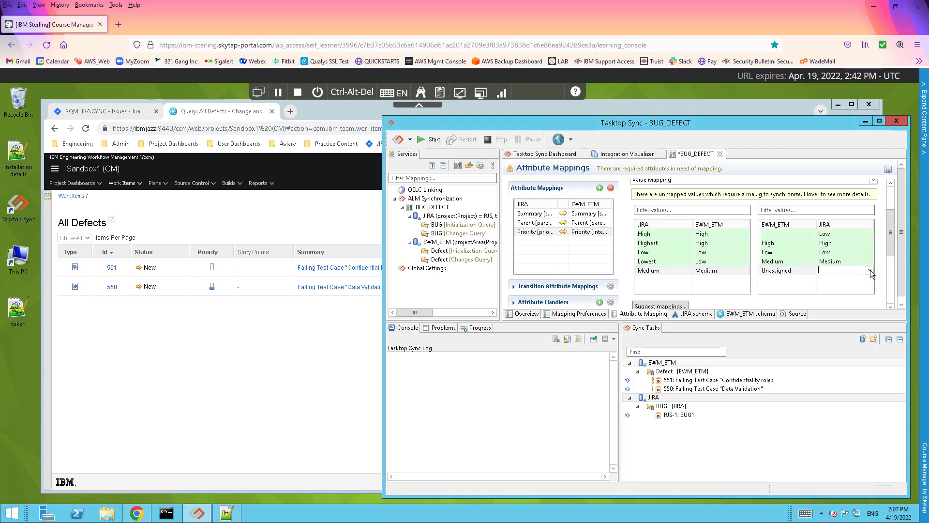
{"action": "left_click", "coordinate": [870, 270]}
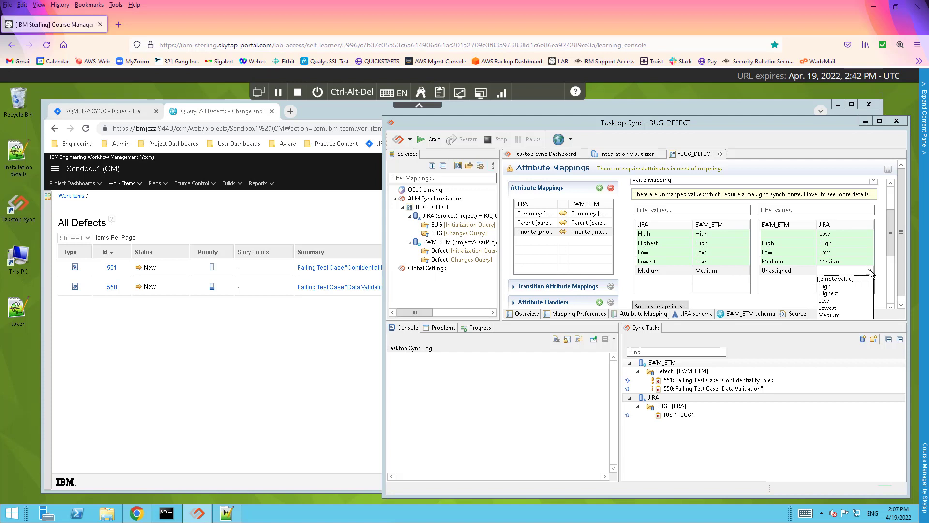
{"action": "left_click", "coordinate": [827, 300]}
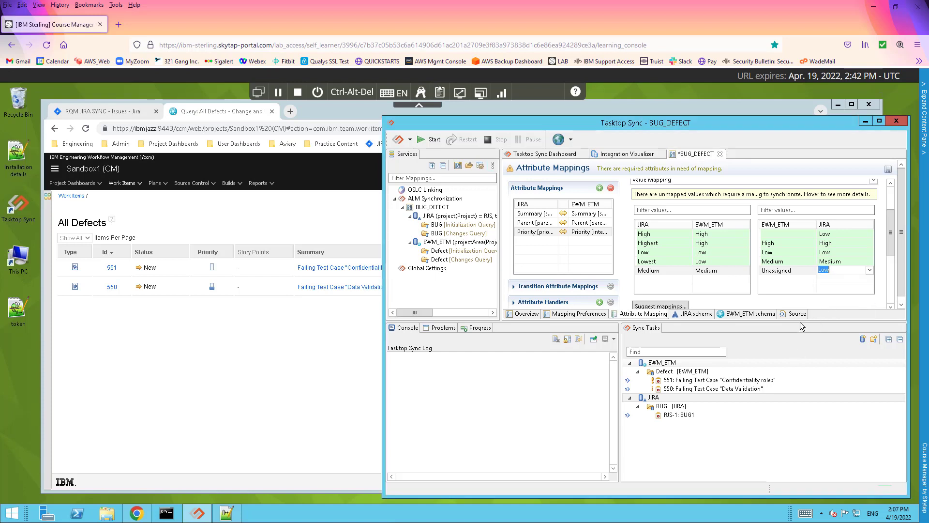
{"action": "left_click", "coordinate": [889, 170]}
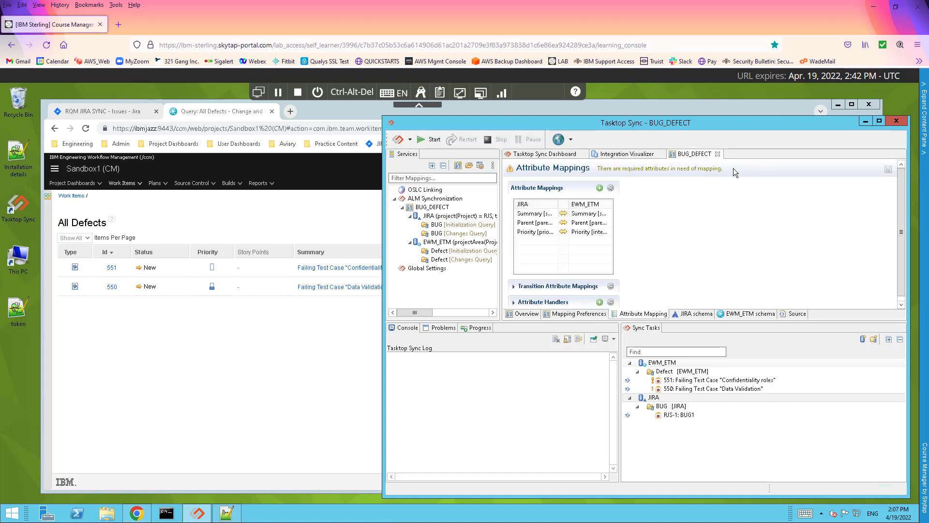
Add a mapping from JIRA Reporter to EWM_ETM Created By [creator] and save it
{"action": "left_click", "coordinate": [600, 188]}
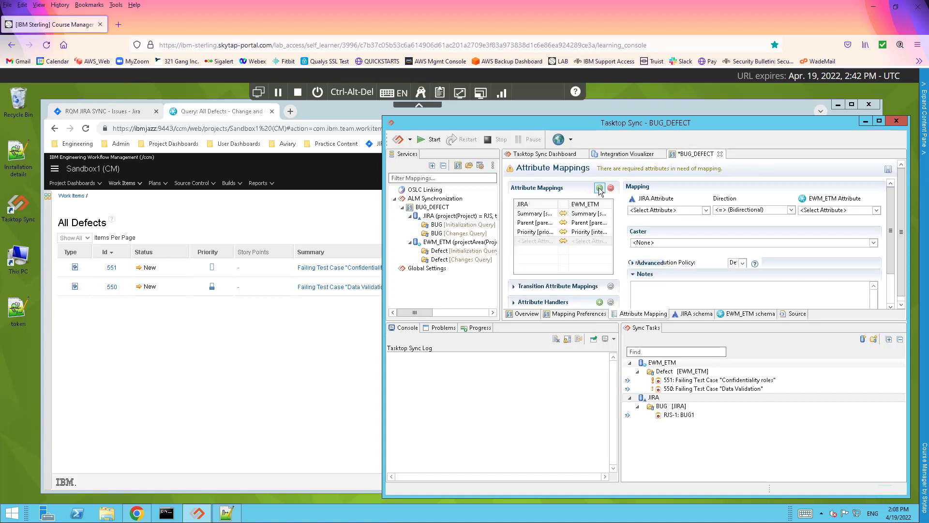
{"action": "left_click", "coordinate": [706, 210]}
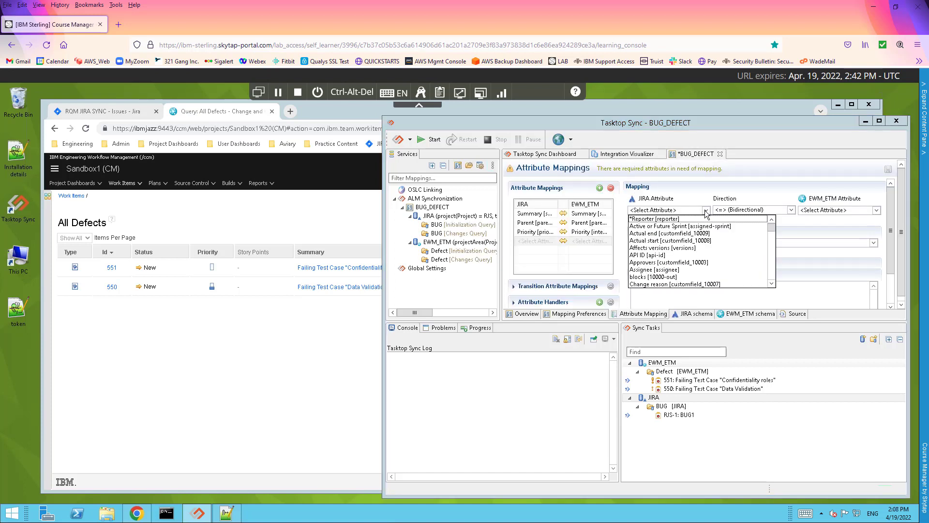
{"action": "left_click", "coordinate": [639, 220]}
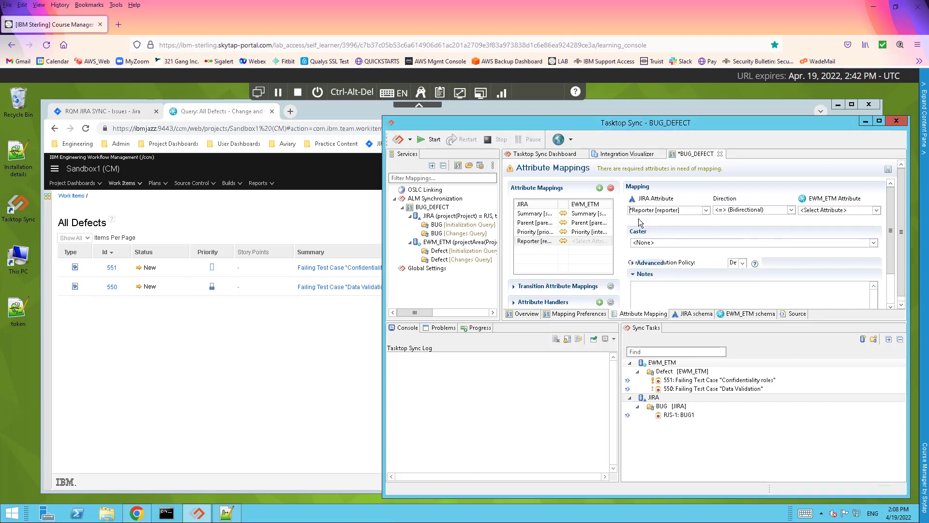
{"action": "left_click", "coordinate": [877, 210]}
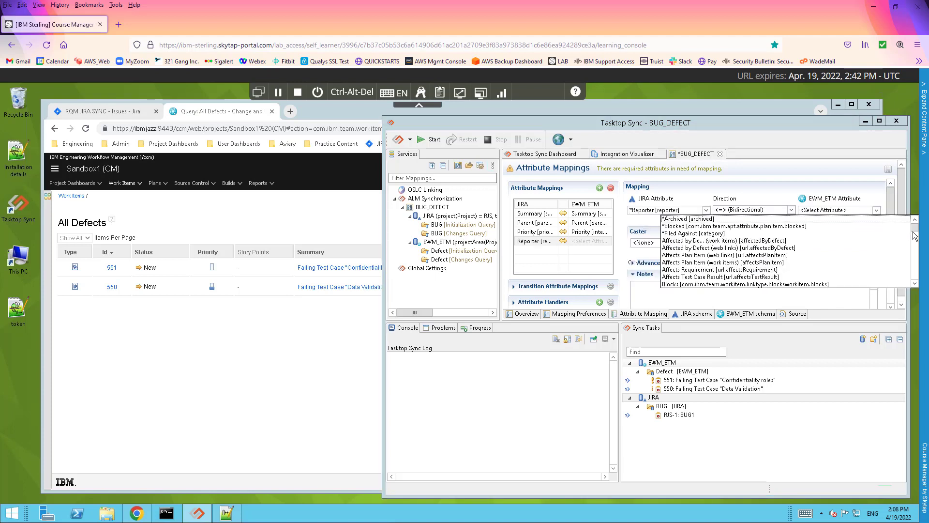
{"action": "left_click_drag", "start_coordinate": [918, 228], "coordinate": [919, 237]}
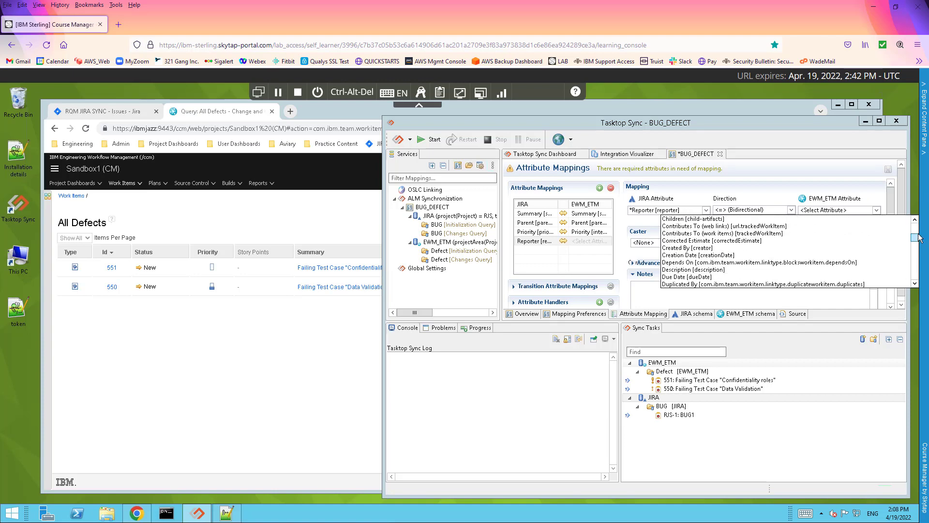
{"action": "left_click", "coordinate": [697, 248]}
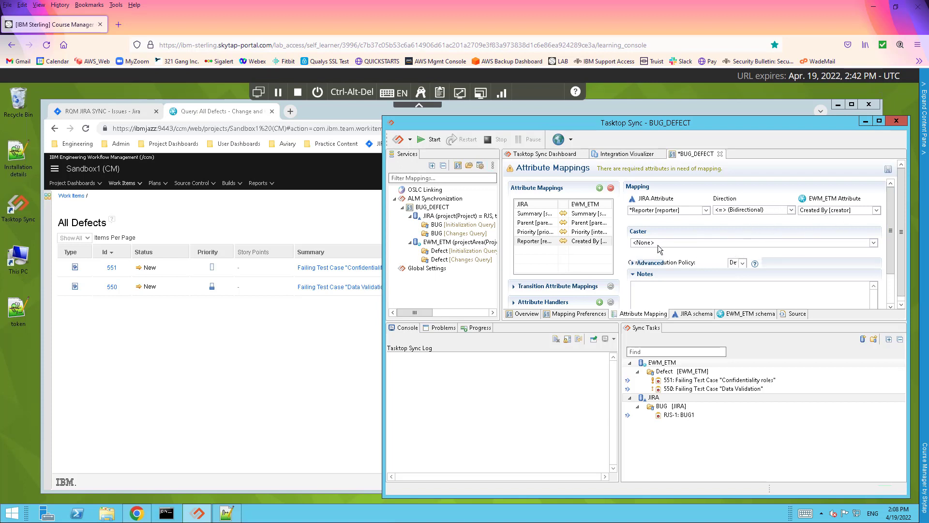
{"action": "key", "text": "ctrl+s"}
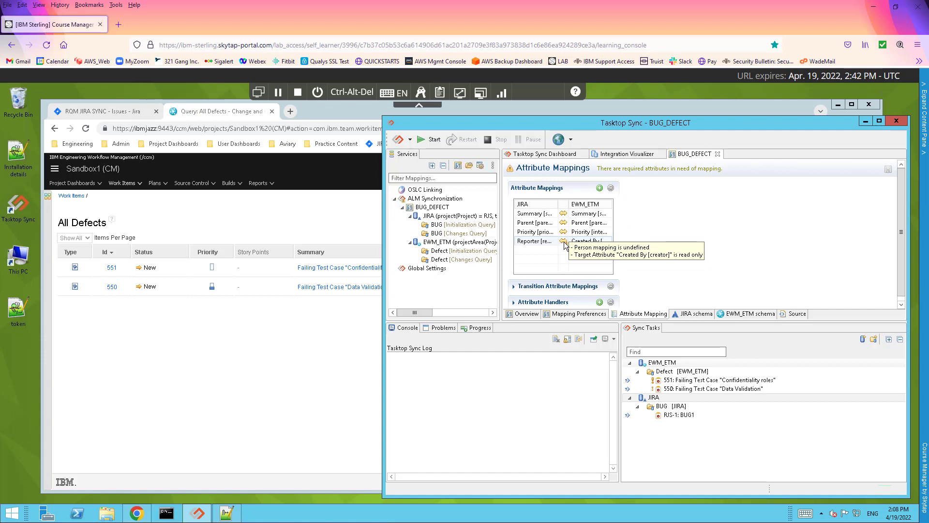
Set the Reporter–Created By mapping to (No synchronization), accept the caster removal, and save
{"action": "left_click", "coordinate": [543, 245]}
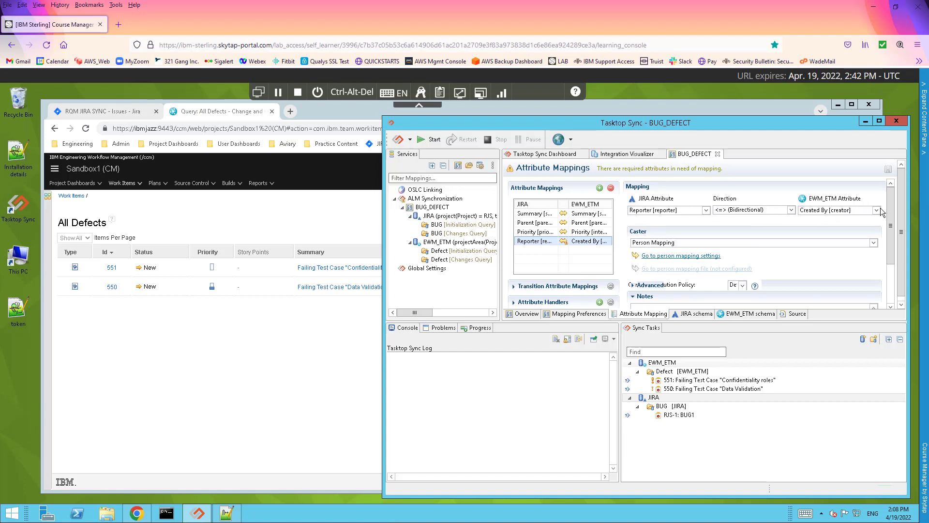
{"action": "left_click", "coordinate": [791, 209]}
{"action": "left_click", "coordinate": [740, 240]}
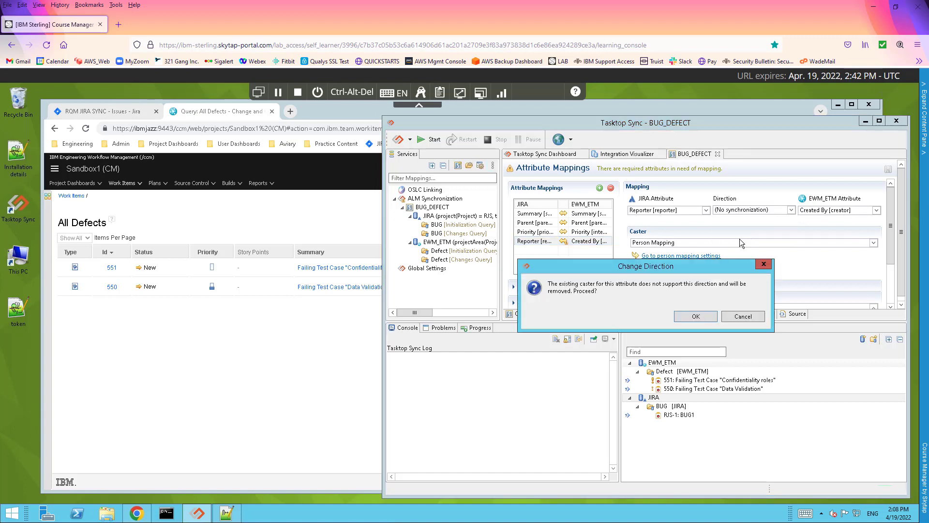
{"action": "left_click", "coordinate": [693, 316]}
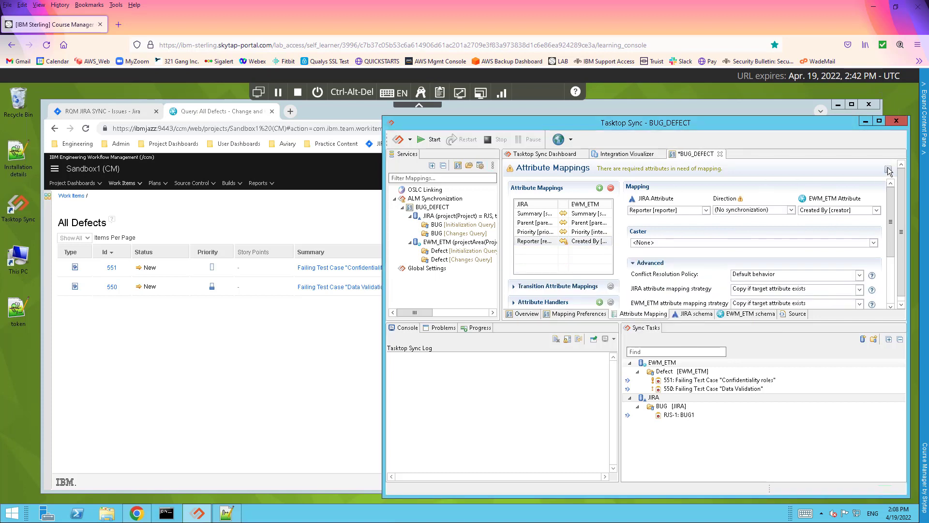
{"action": "key", "text": "ctrl+s"}
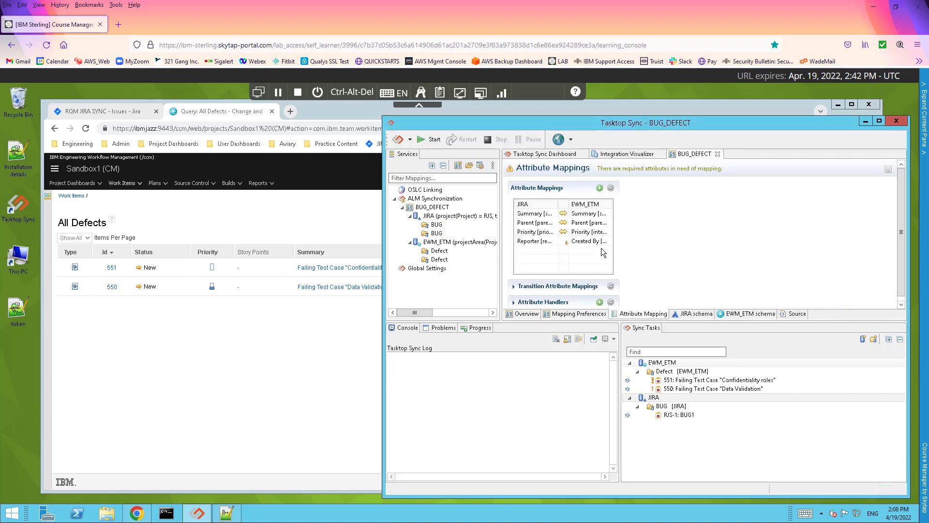
Add a mapping pairing JIRA Project [project] with EWM_ETM Filed Against [category]
{"action": "left_click", "coordinate": [568, 246]}
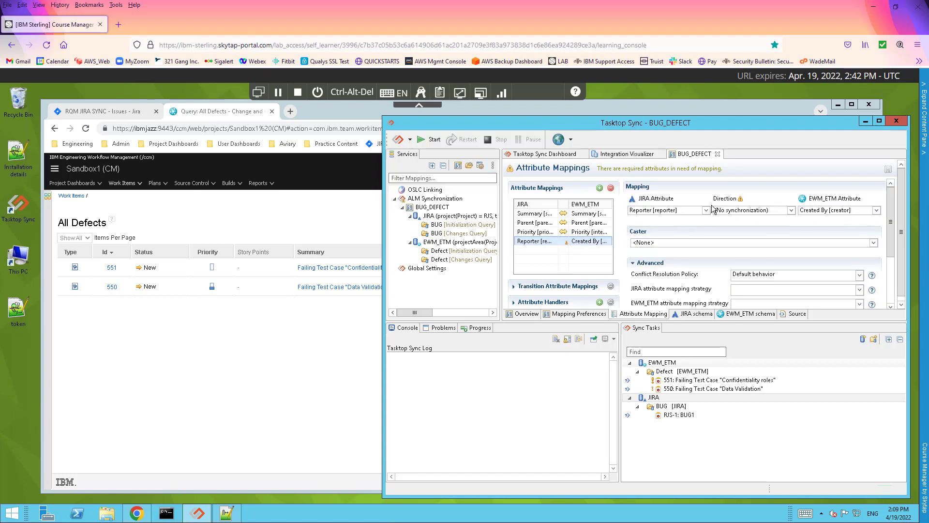
{"action": "left_click", "coordinate": [600, 188]}
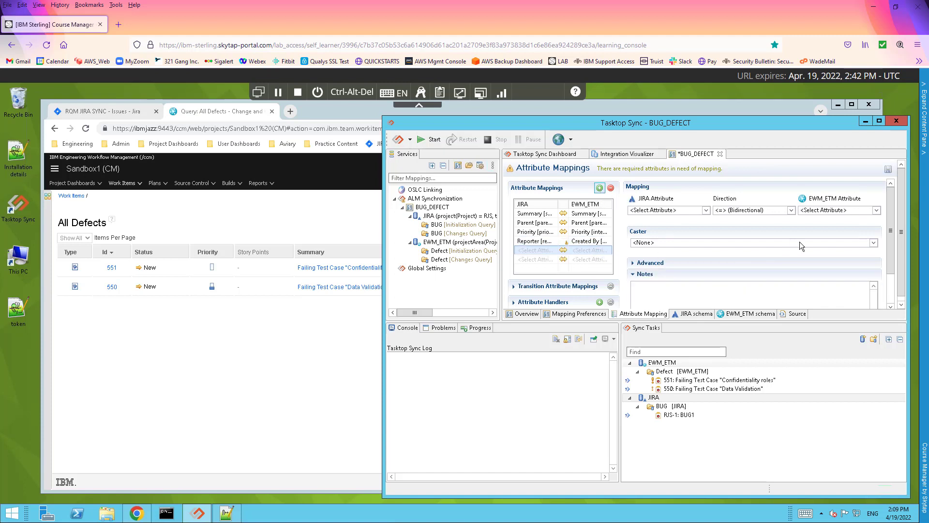
{"action": "left_click", "coordinate": [878, 211]}
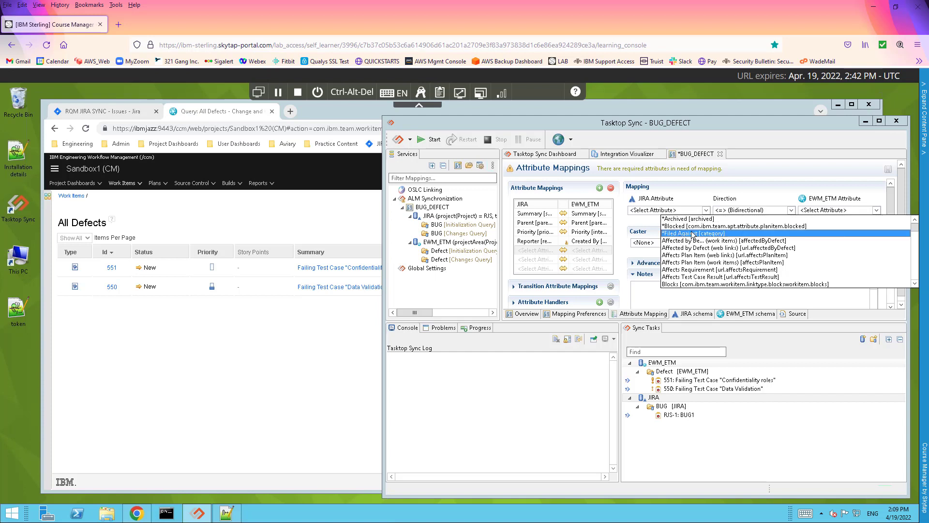
{"action": "left_click", "coordinate": [681, 234]}
{"action": "left_click", "coordinate": [706, 210]}
{"action": "scroll", "coordinate": [773, 260], "scroll_direction": "down", "scroll_amount": 1}
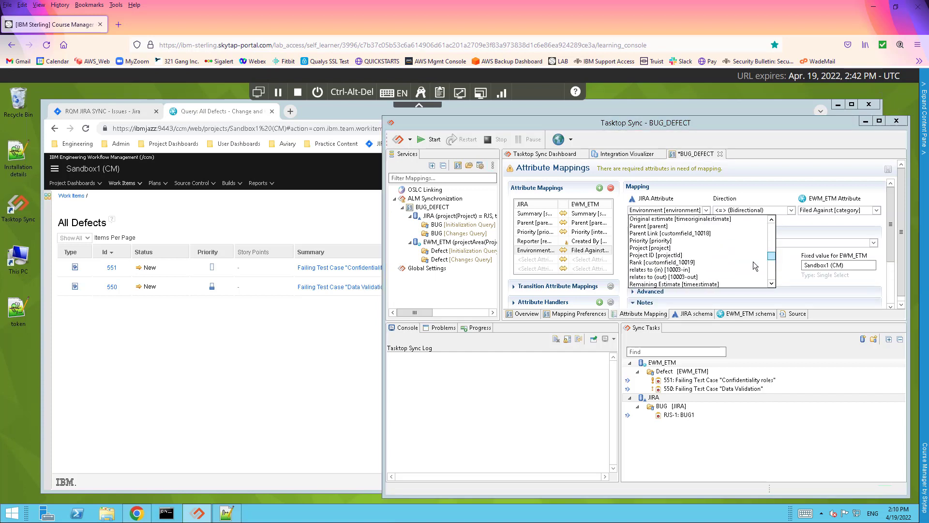
{"action": "left_click", "coordinate": [659, 248]}
{"action": "left_click", "coordinate": [682, 316]}
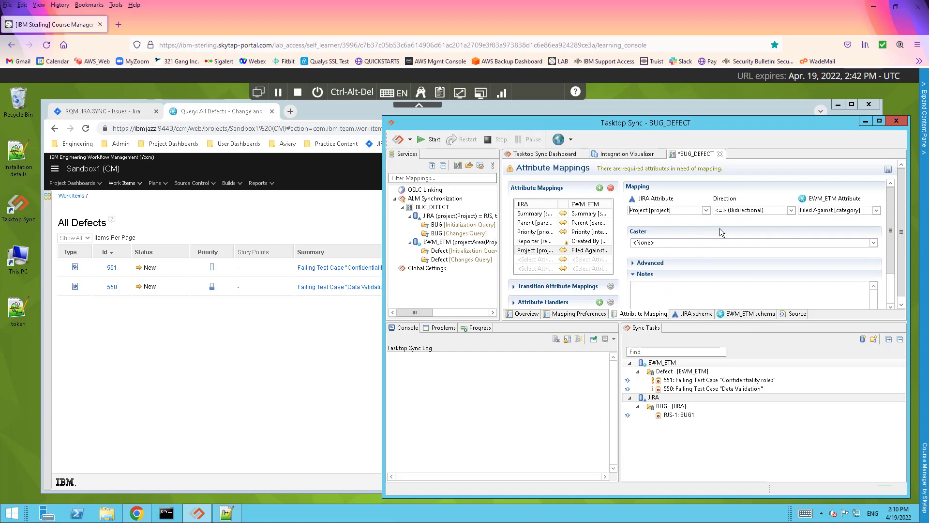
{"action": "left_click", "coordinate": [664, 243]}
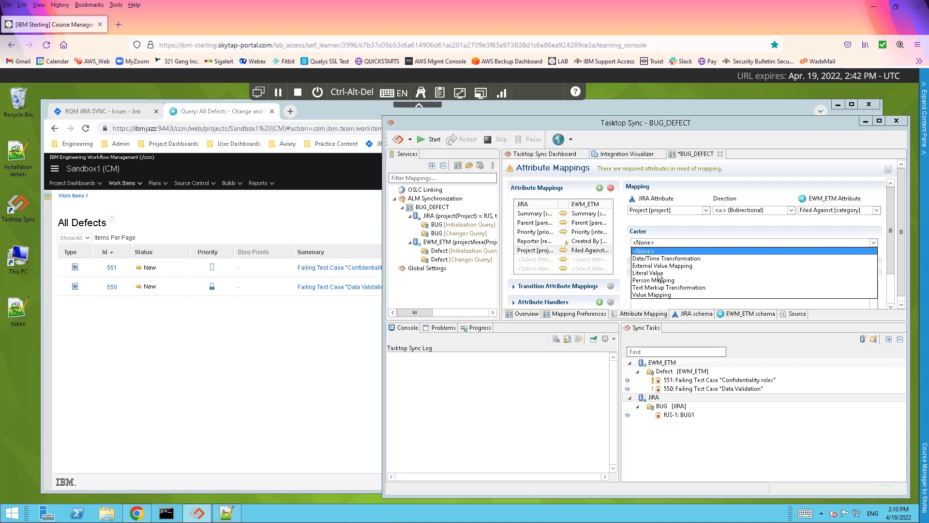
Give Filed Against a Literal Value caster with fixed values RQM JIRA SYNC and Sandbox1 (CM), and save
{"action": "left_click", "coordinate": [649, 273]}
{"action": "left_click", "coordinate": [662, 265]}
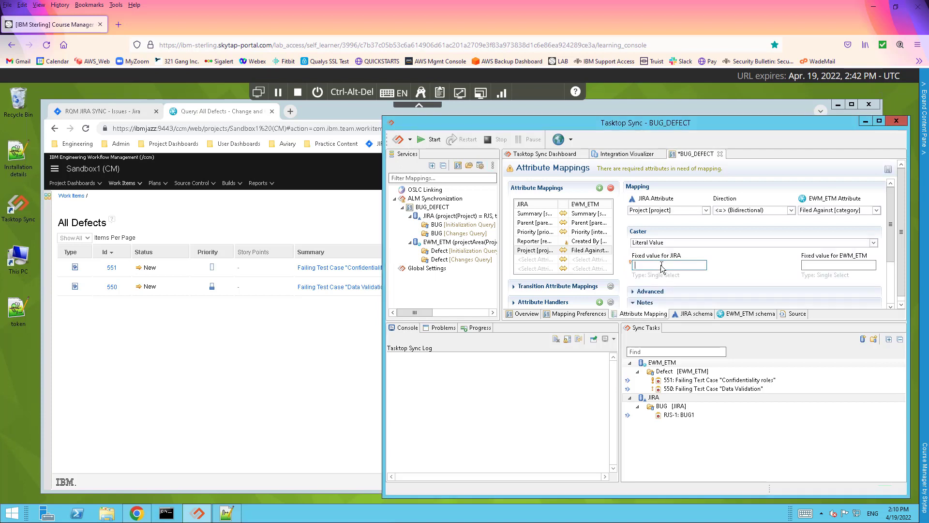
{"action": "key", "text": "ctrl+space"}
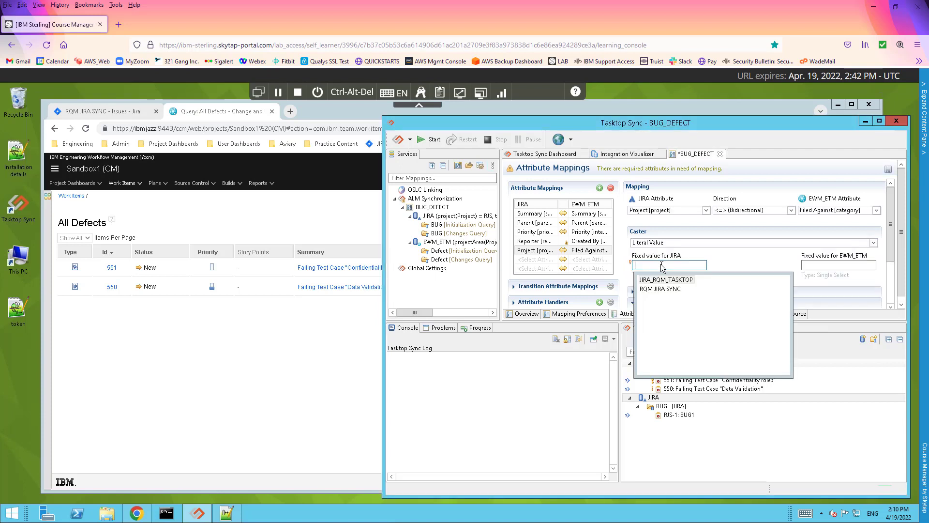
{"action": "left_click", "coordinate": [664, 290]}
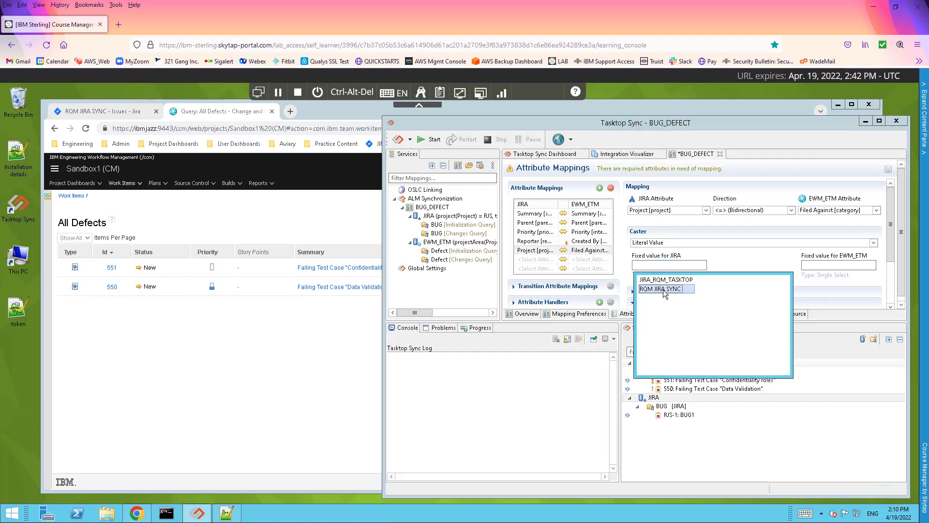
{"action": "double_click", "coordinate": [664, 291]}
{"action": "left_click", "coordinate": [821, 266]}
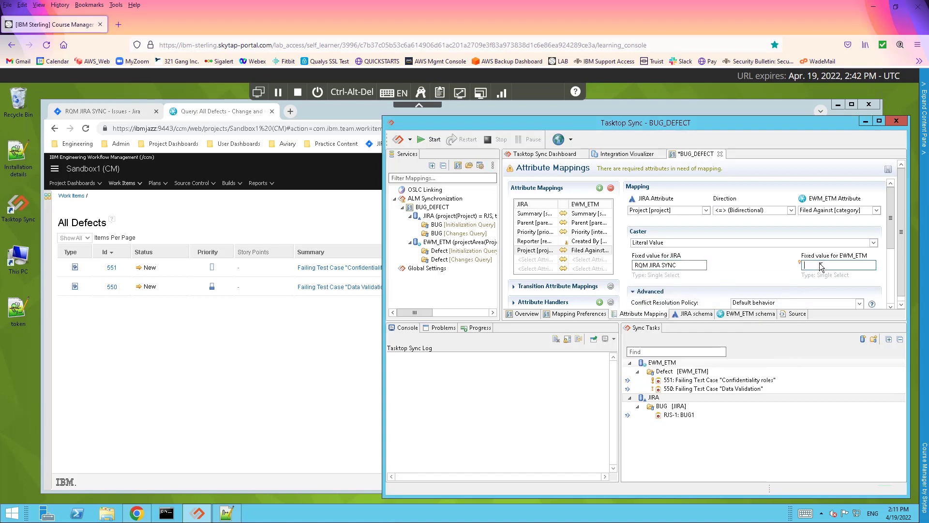
{"action": "key", "text": "ctrl+space"}
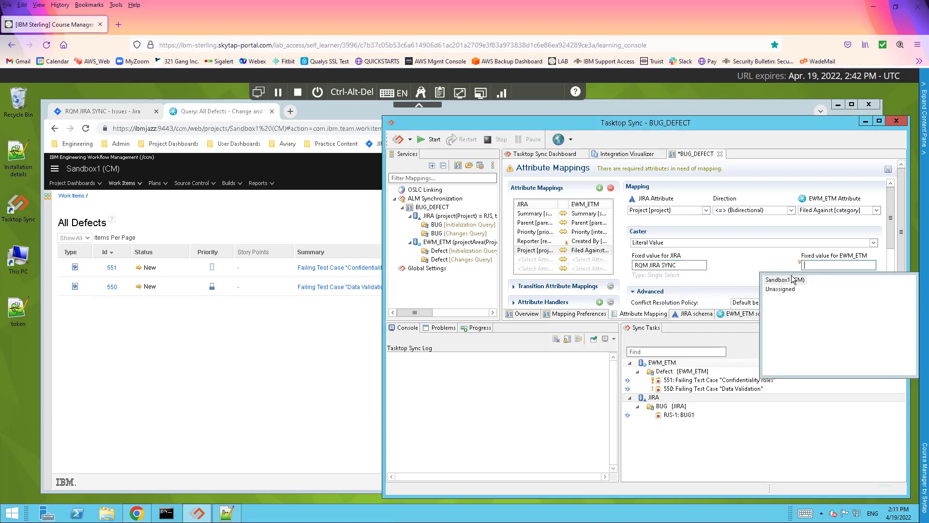
{"action": "left_click", "coordinate": [785, 283]}
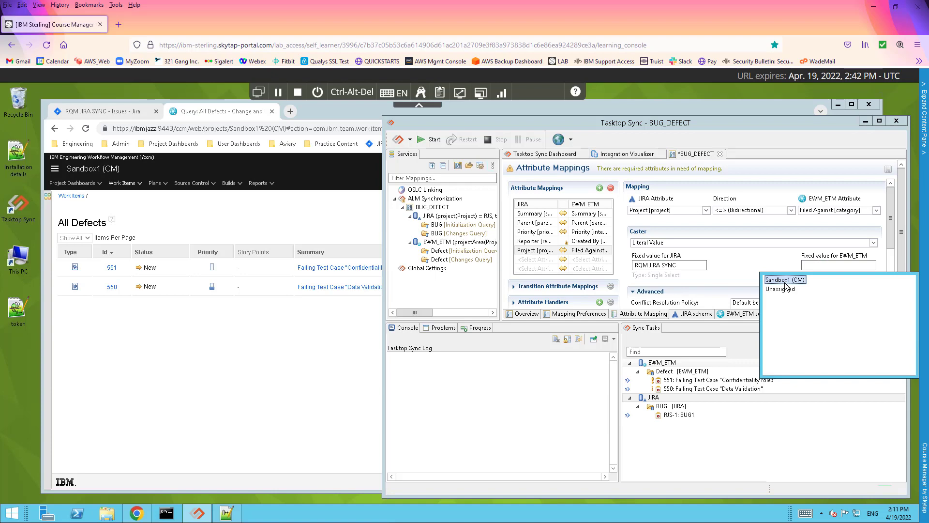
{"action": "double_click", "coordinate": [783, 280]}
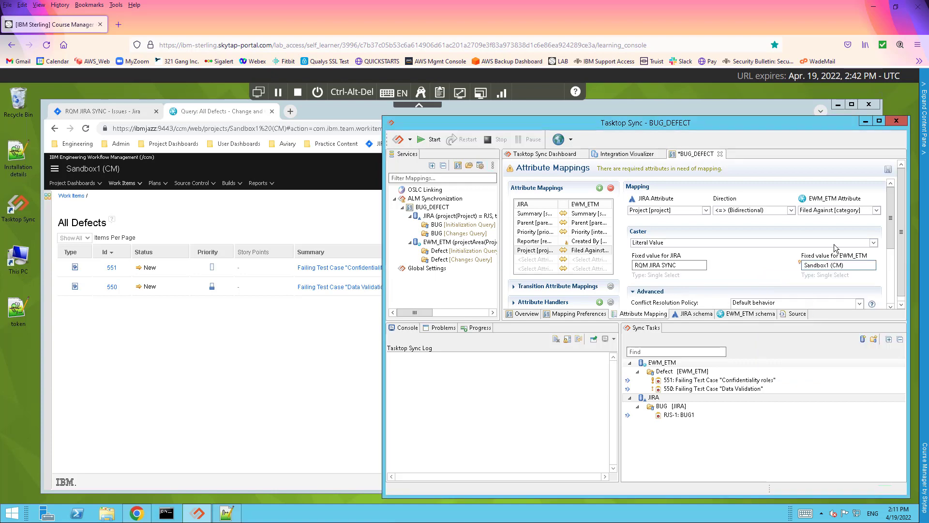
{"action": "left_click", "coordinate": [889, 169]}
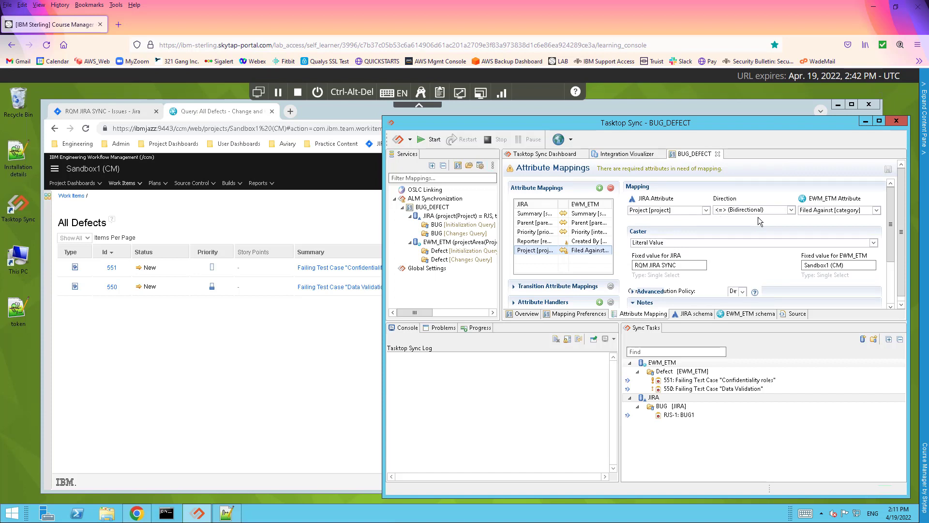
Make the Filed Against mapping sync one way, JIRA to EWM_ETM, and save the configuration
{"action": "left_click", "coordinate": [794, 210]}
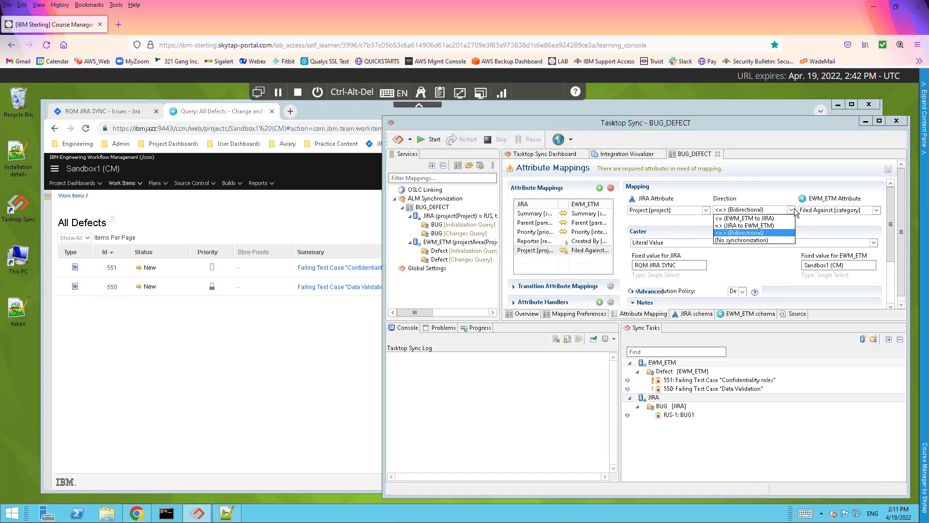
{"action": "left_click", "coordinate": [746, 225]}
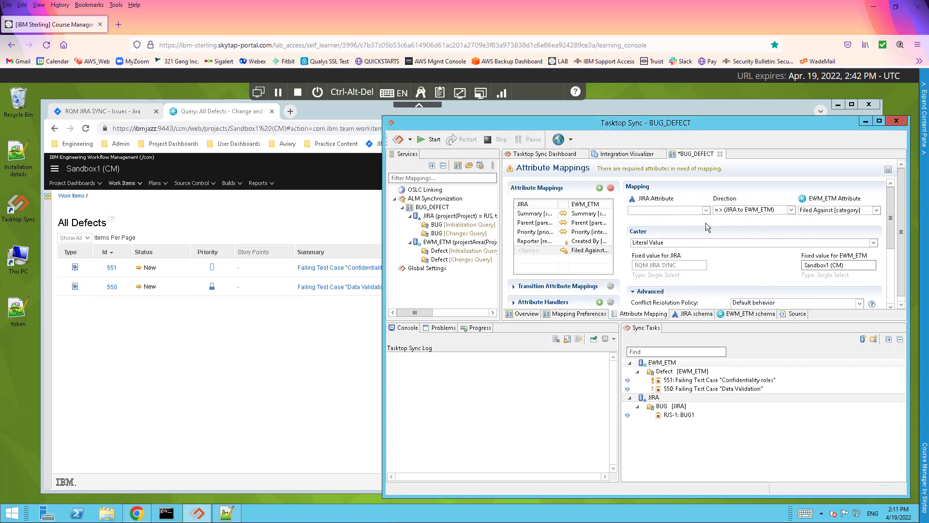
{"action": "left_click", "coordinate": [891, 170]}
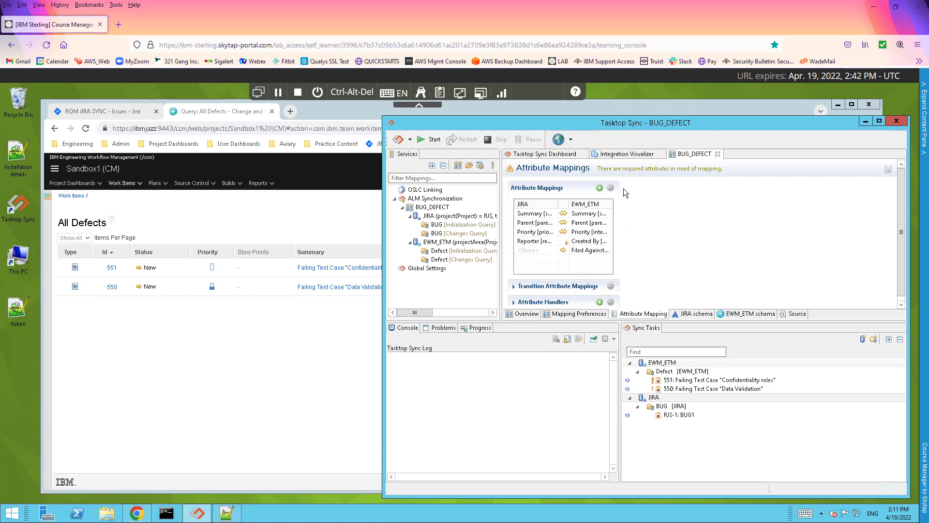
Add a mapping pairing the JIRA Description attribute with the EWM_ETM Description attribute
{"action": "left_click", "coordinate": [600, 188]}
{"action": "left_click", "coordinate": [600, 188]}
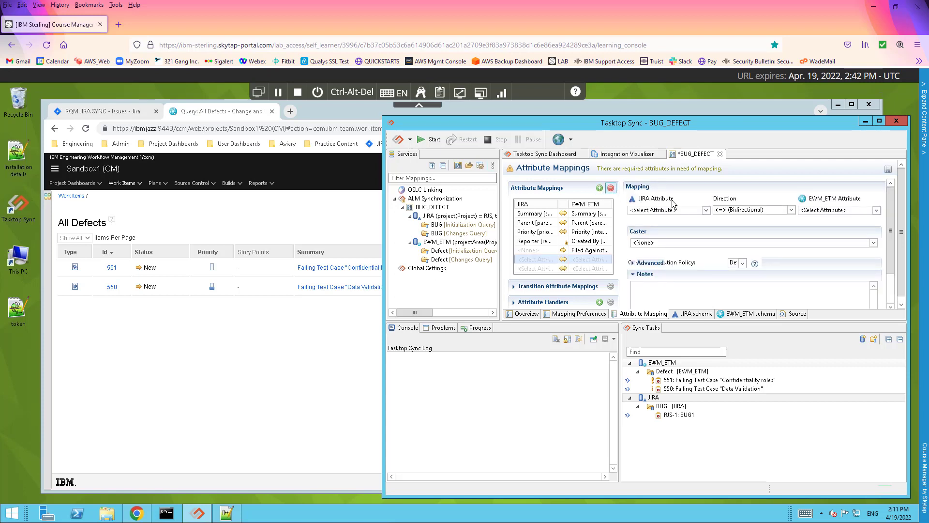
{"action": "left_click", "coordinate": [707, 211]}
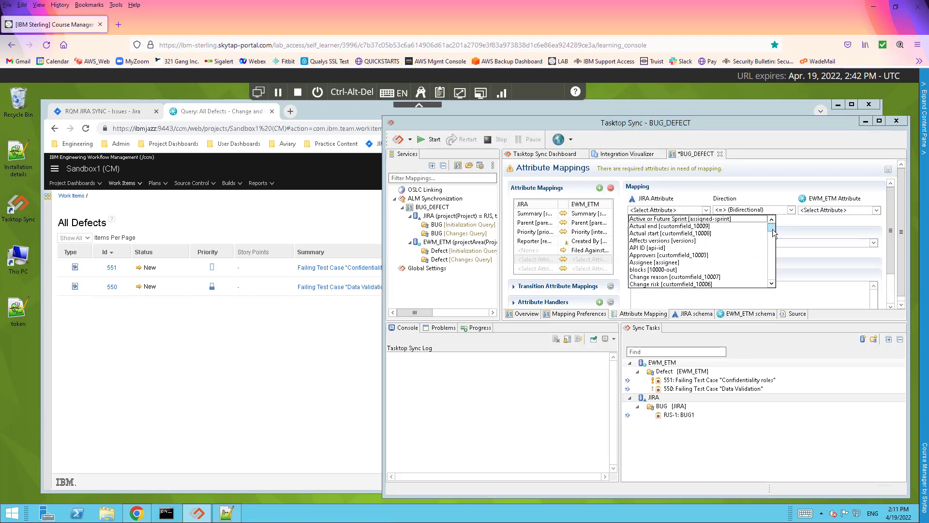
{"action": "left_click_drag", "start_coordinate": [772, 229], "coordinate": [773, 239]}
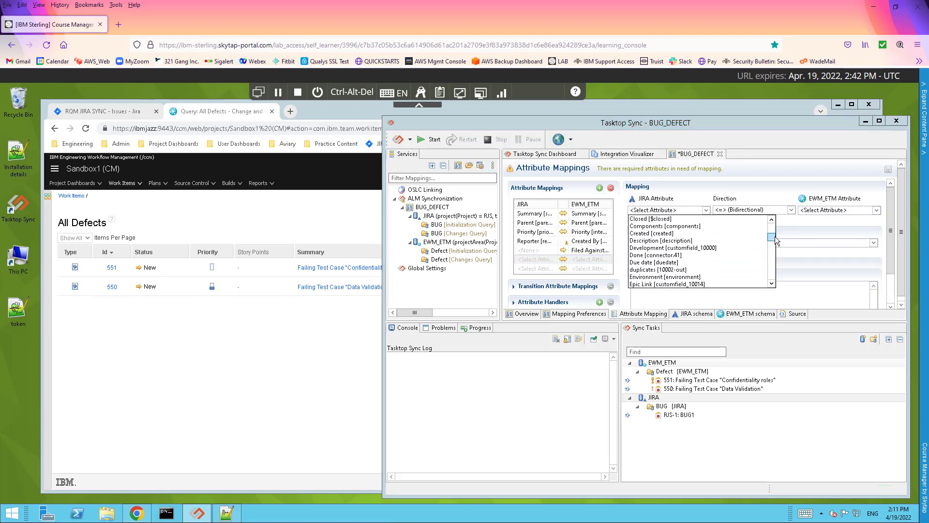
{"action": "left_click", "coordinate": [670, 241]}
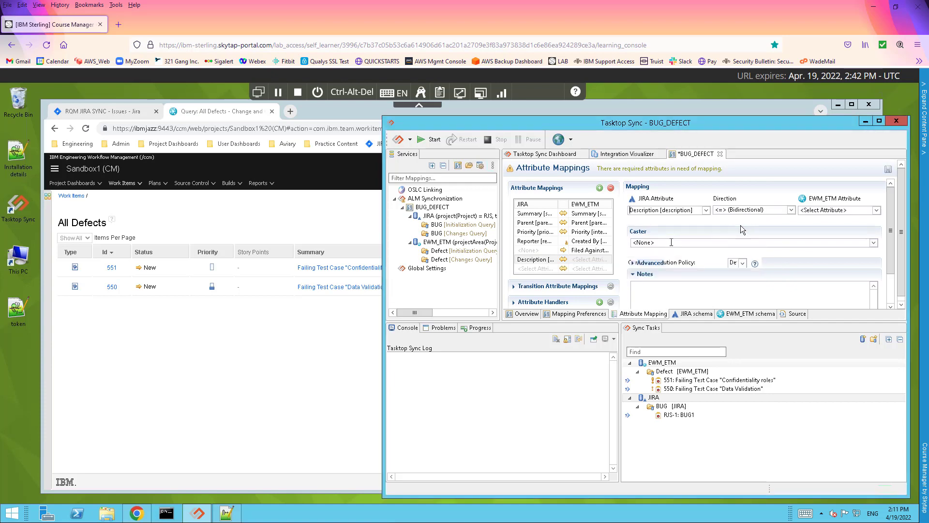
{"action": "left_click", "coordinate": [877, 210]}
{"action": "scroll", "coordinate": [747, 255], "scroll_direction": "down", "scroll_amount": 8}
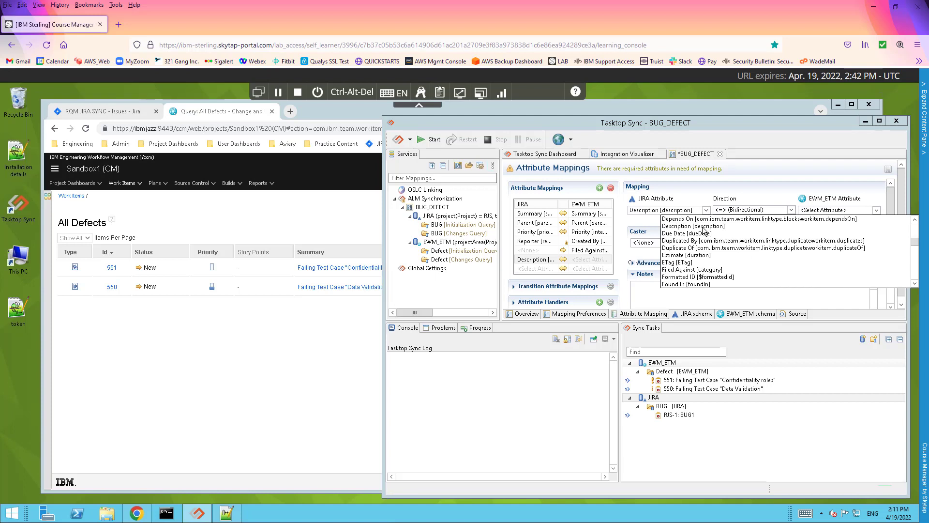
{"action": "left_click", "coordinate": [703, 226]}
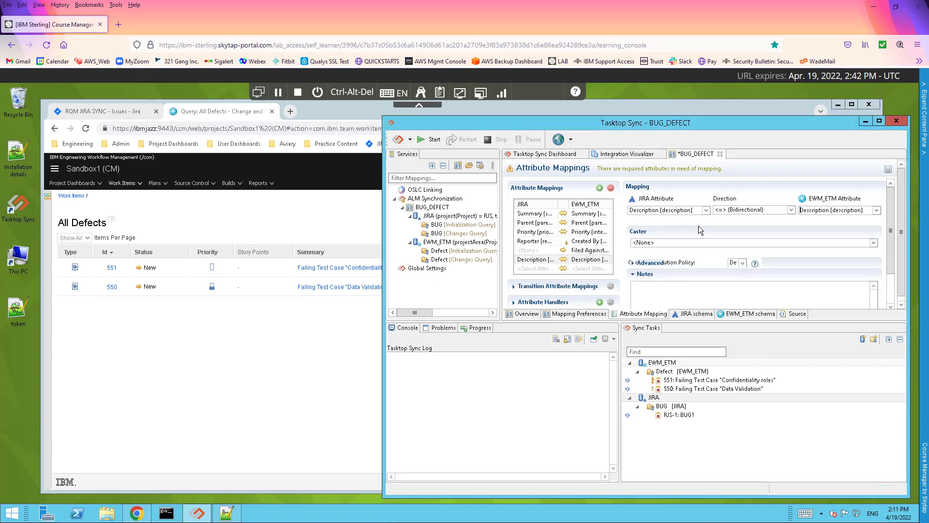
Apply the Text Markup Transformation caster to the Description mapping and save BUG_DEFECT
{"action": "left_click", "coordinate": [651, 243]}
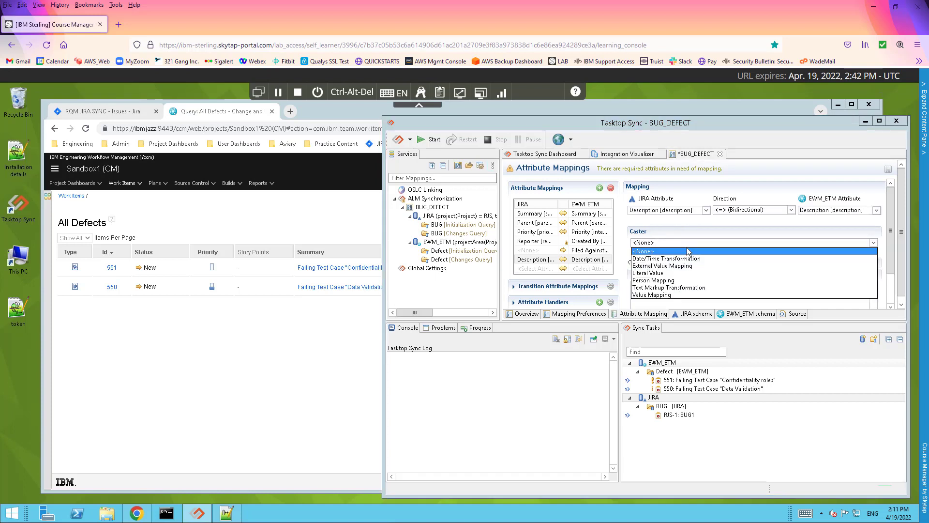
{"action": "left_click", "coordinate": [655, 287]}
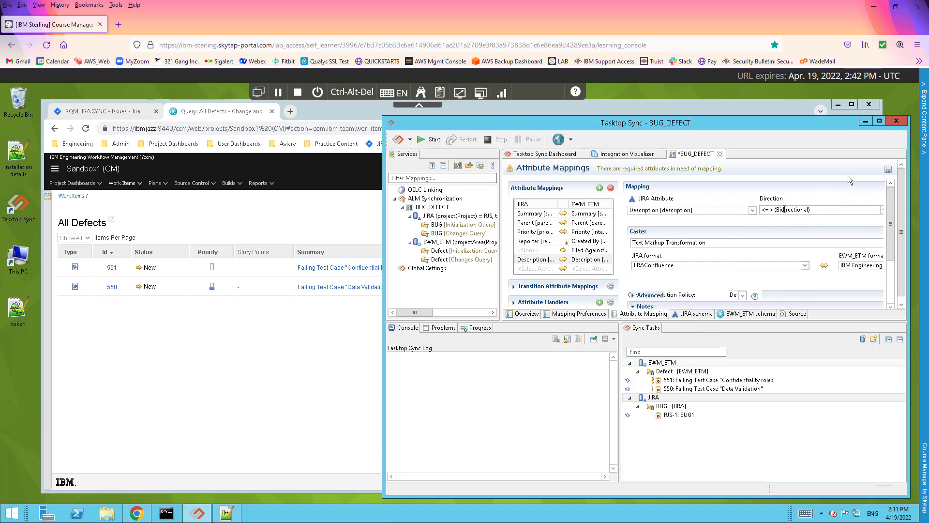
{"action": "left_click", "coordinate": [889, 169]}
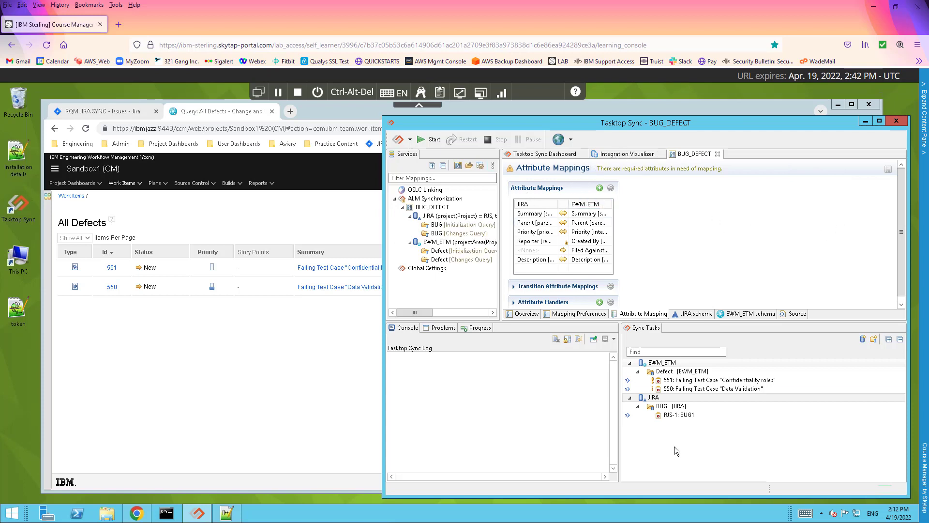
Glance at the EWM defects and Jira issues, then start the BUG_DEFECT synchronization in Tasktop Sync
{"action": "left_click", "coordinate": [271, 371]}
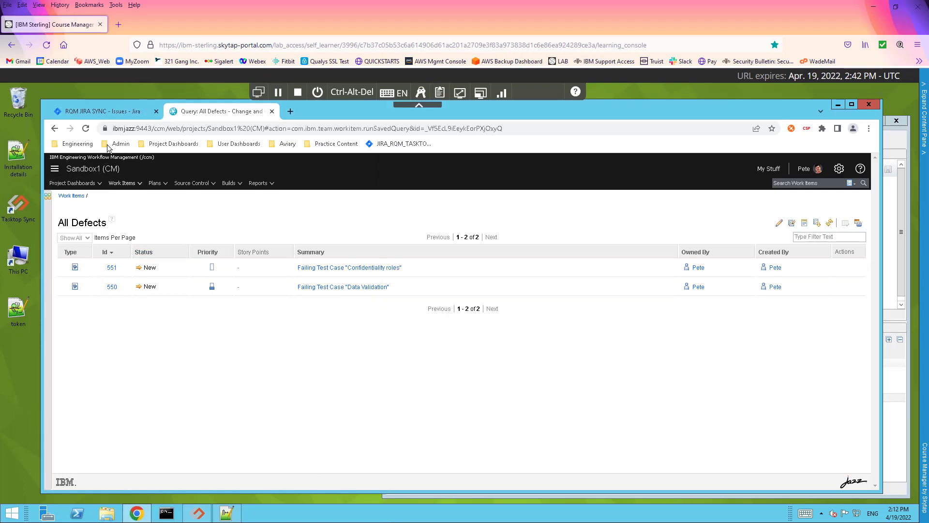
{"action": "left_click", "coordinate": [111, 113]}
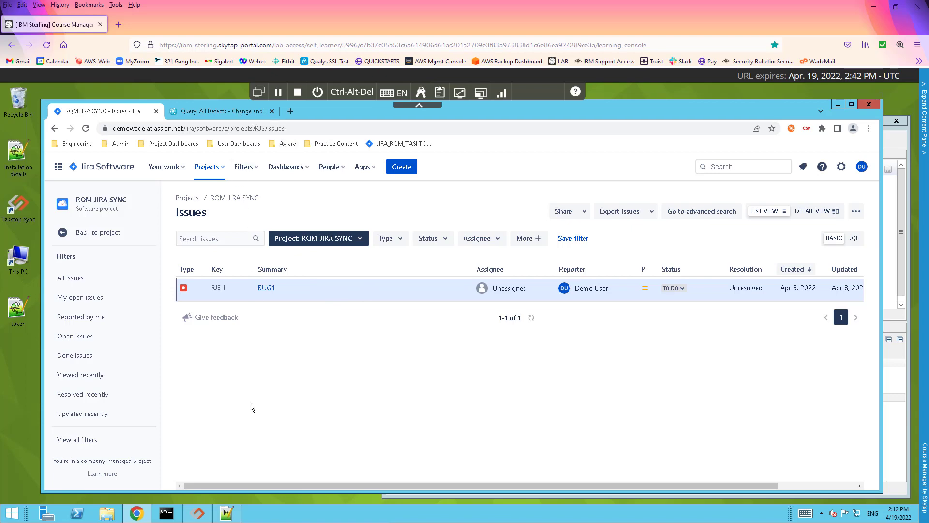
{"action": "left_click", "coordinate": [198, 513]}
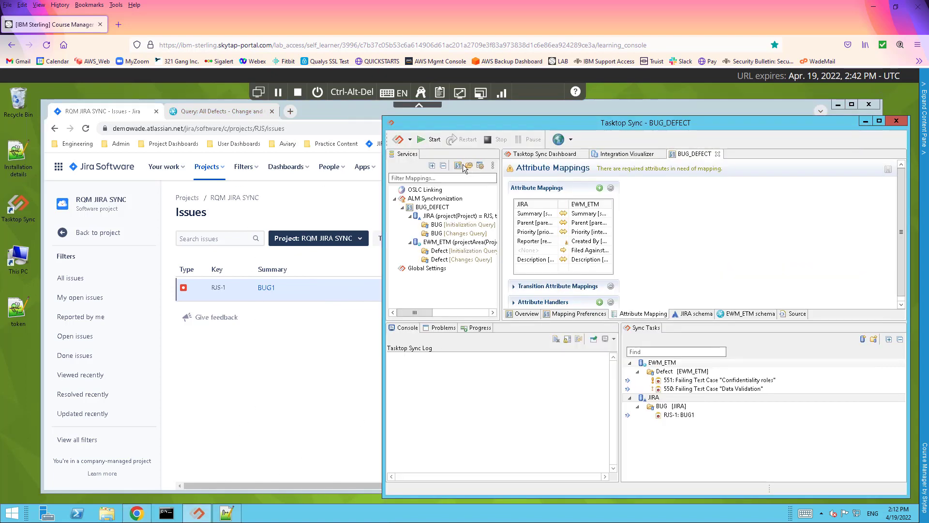
{"action": "left_click", "coordinate": [422, 140]}
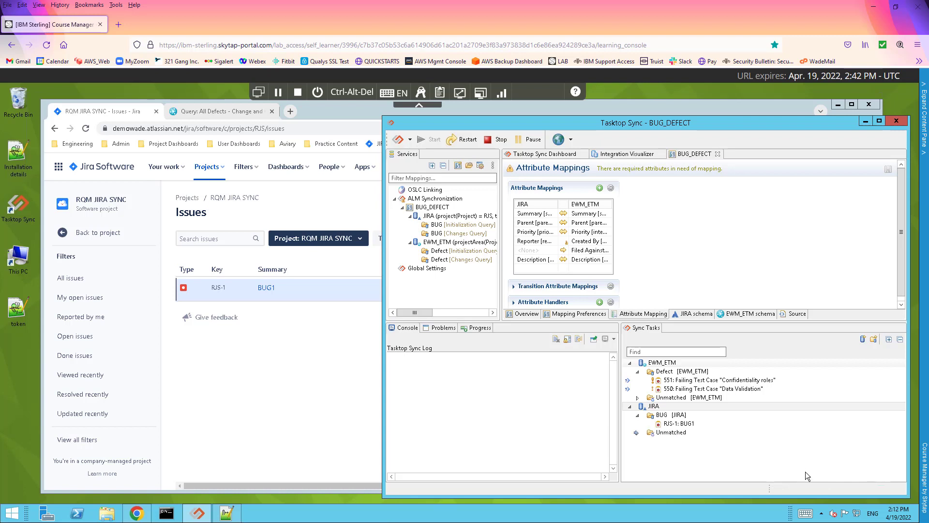
{"action": "left_click", "coordinate": [294, 382]}
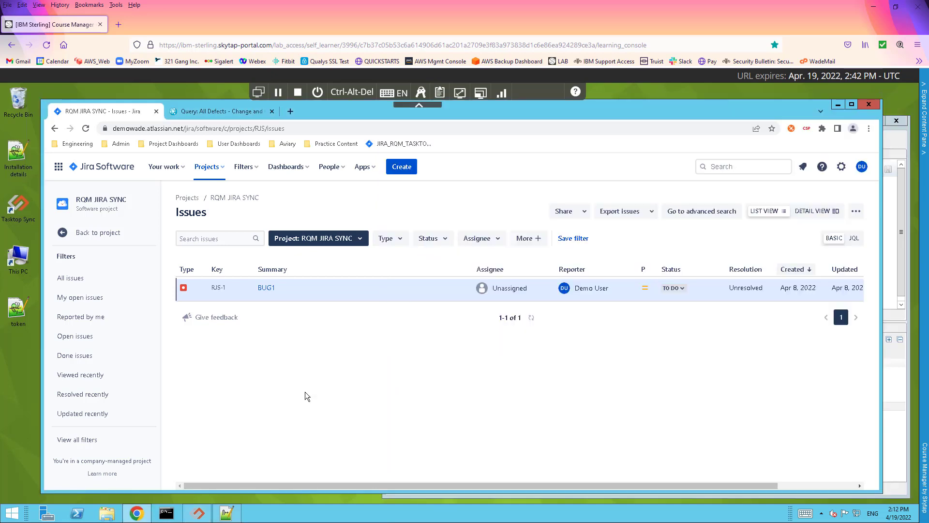
Reload the Jira issue list and EWM All Defects to see RJS-2, RJS-3 and defect 552 BUG1
{"action": "left_click", "coordinate": [86, 128]}
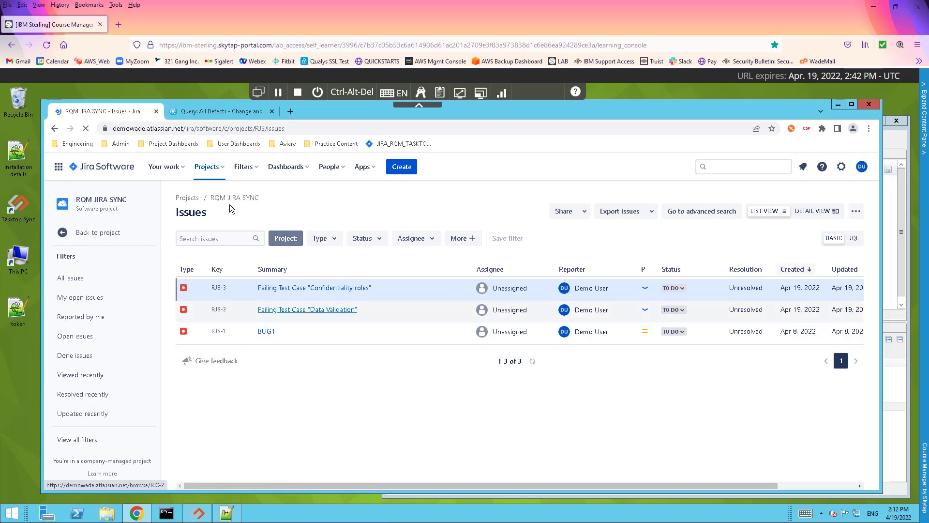
{"action": "left_click", "coordinate": [231, 115]}
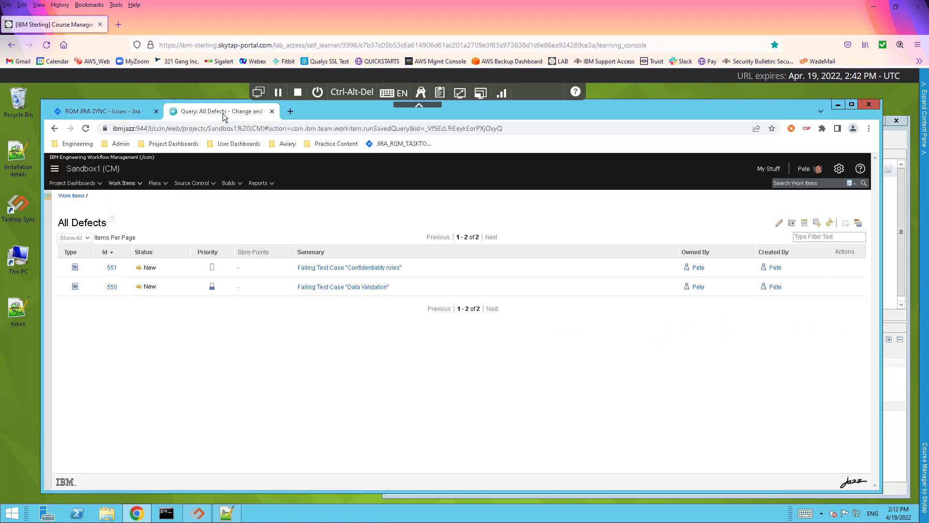
{"action": "left_click", "coordinate": [86, 129]}
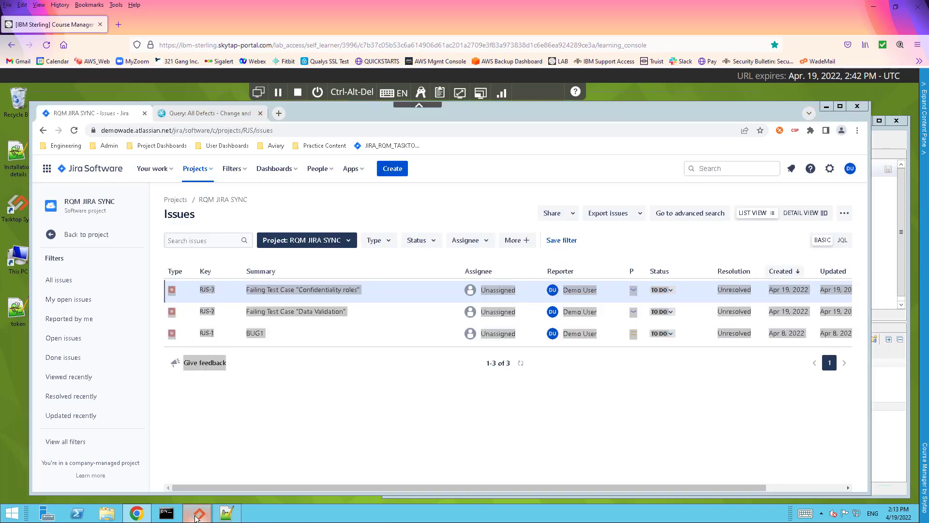
{"action": "left_click", "coordinate": [199, 513]}
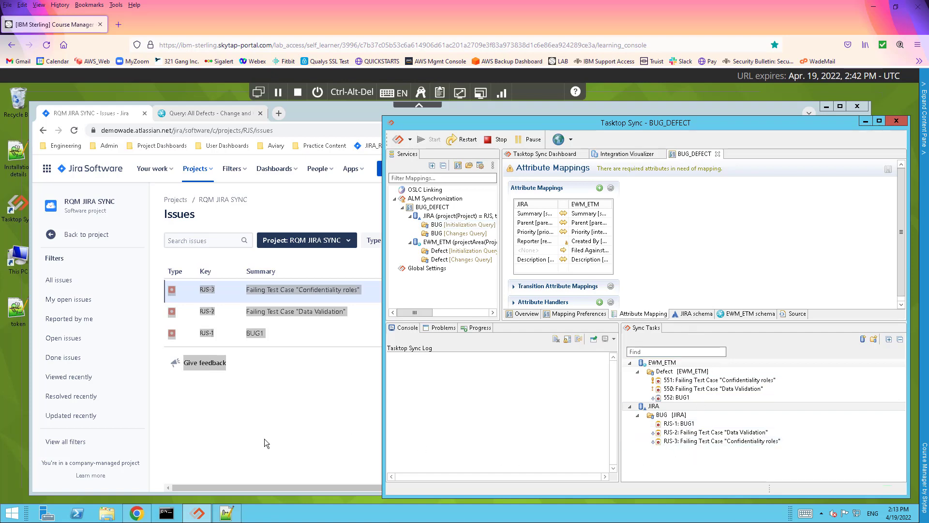
{"action": "left_click", "coordinate": [264, 439]}
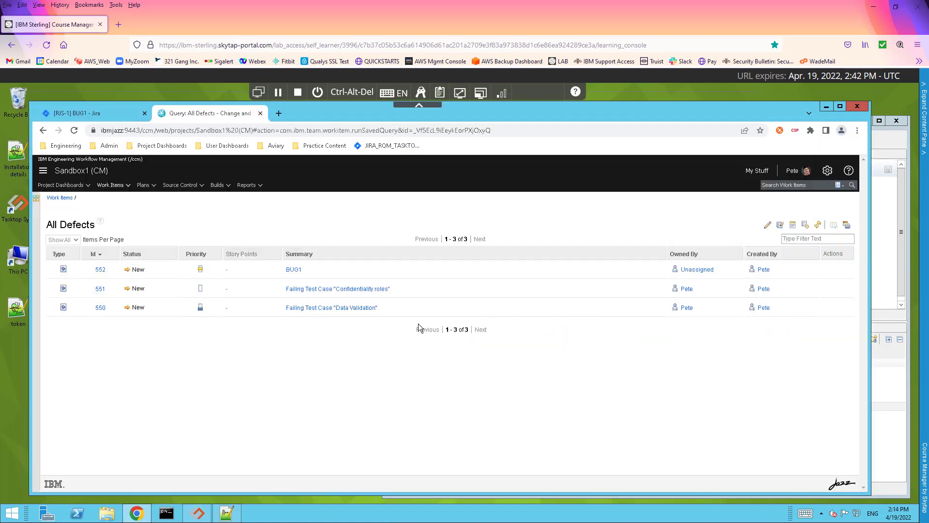
Review the Overview of EWM defect 552 BUG1, then return to Jira issue RJS-1 BUG1
{"action": "left_click", "coordinate": [295, 269]}
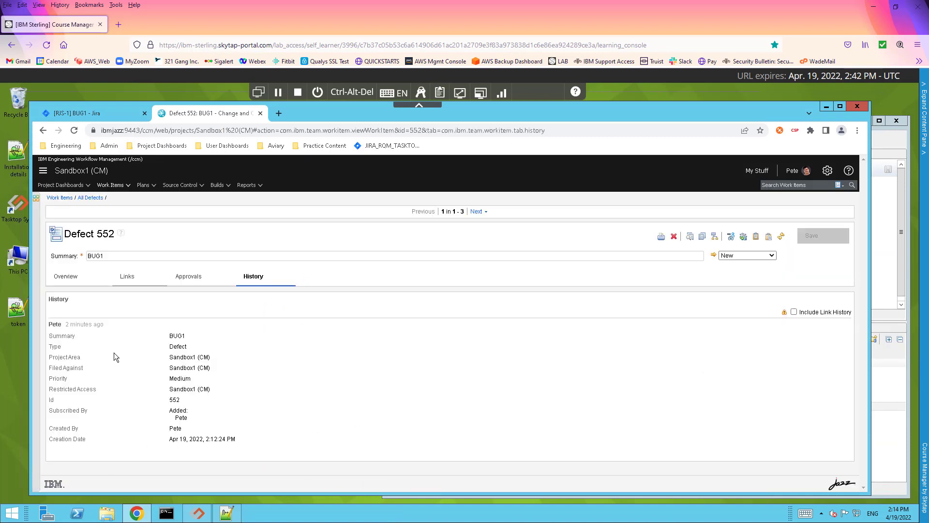
{"action": "left_click", "coordinate": [65, 284]}
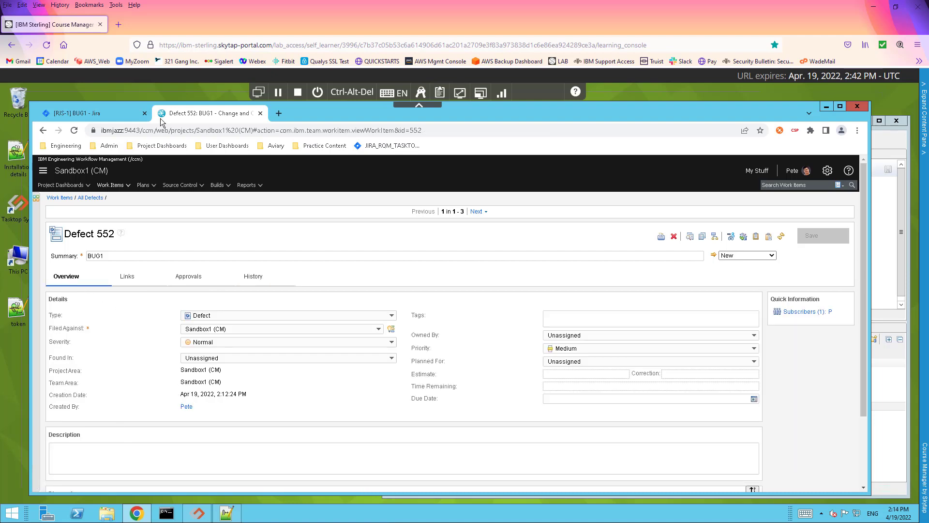
{"action": "left_click", "coordinate": [72, 111]}
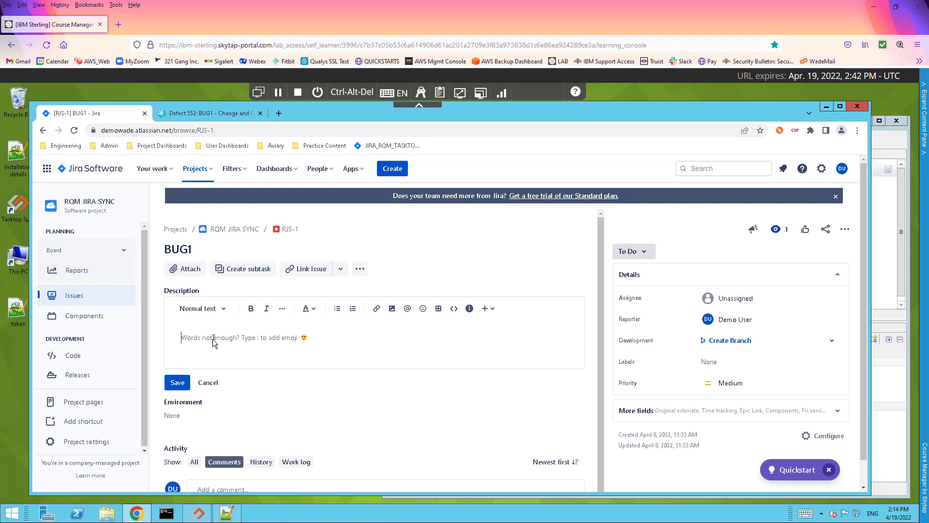
Save 'New Text in Jira Bug' as BUG1's Jira description, then return to EWM defect 552
{"action": "type", "text": "New Text in Jira Bug"}
{"action": "left_click", "coordinate": [174, 383]}
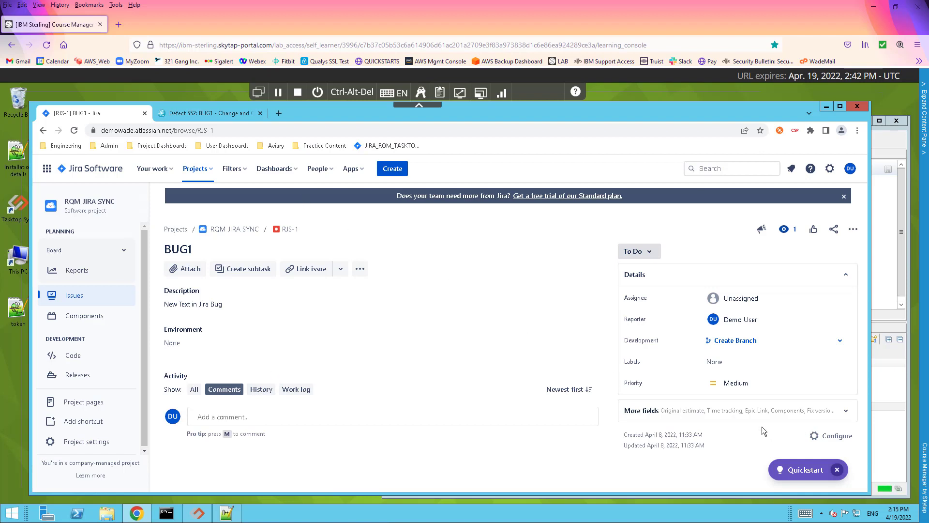
{"action": "left_click", "coordinate": [189, 115]}
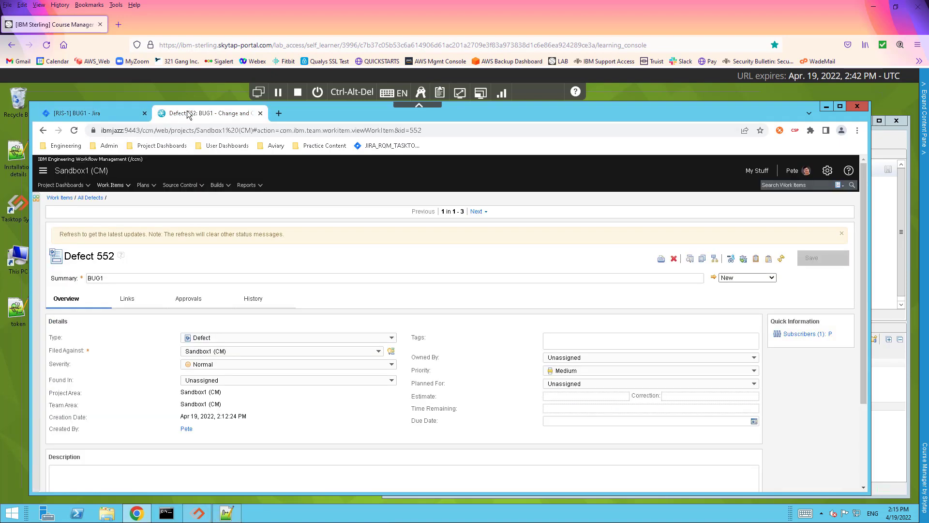
Refresh EWM defect 552 so it pulls in the synced Jira description
{"action": "left_click", "coordinate": [780, 260]}
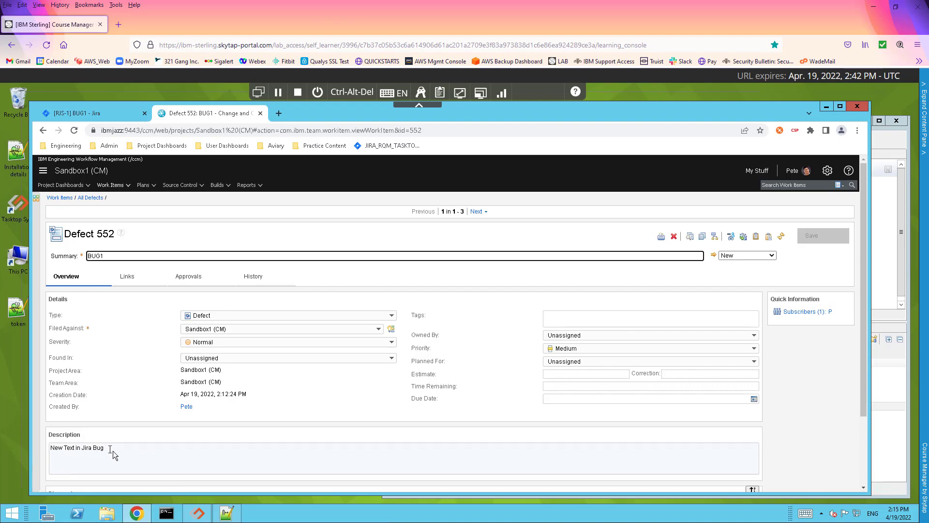
{"action": "left_click", "coordinate": [88, 113]}
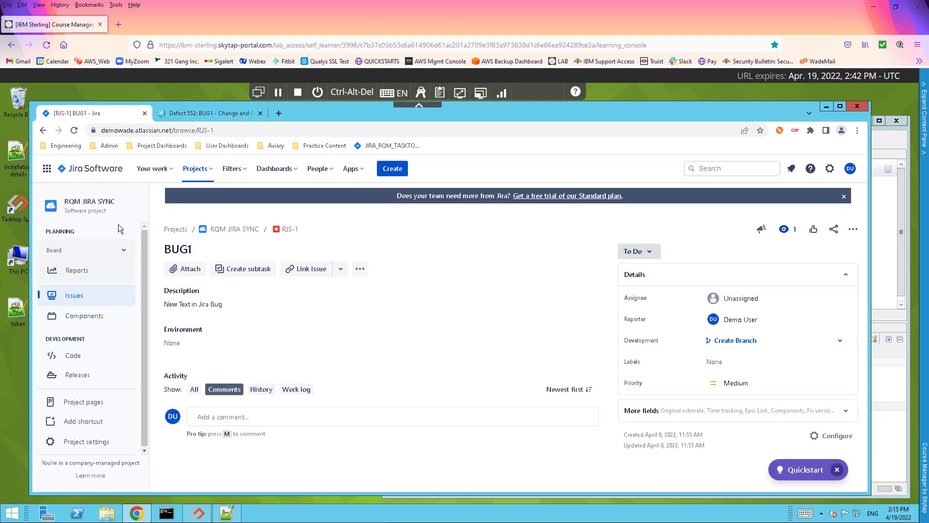
{"action": "left_click", "coordinate": [193, 113]}
Add the line 'New Text in the EWM Defect' to defect 552's description, save, and reload Jira BUG1
{"action": "left_click", "coordinate": [130, 449]}
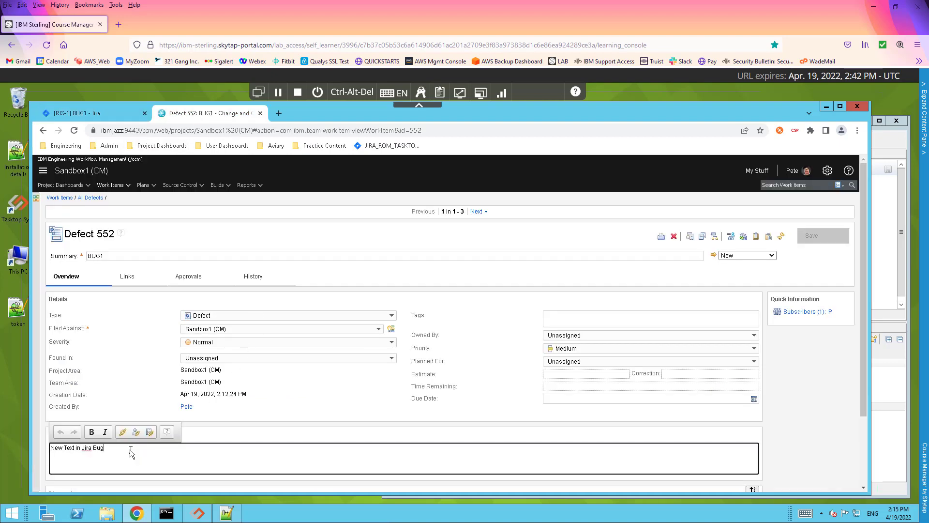
{"action": "key", "text": "Return"}
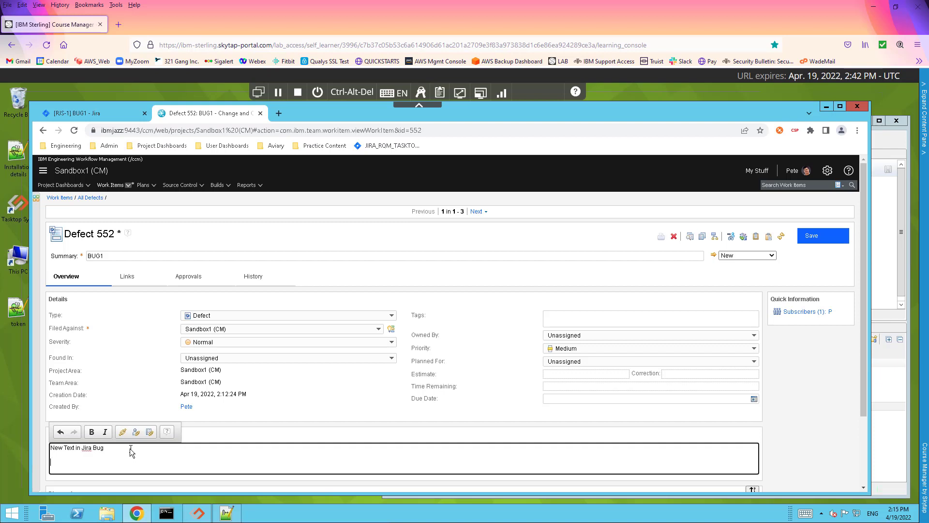
{"action": "type", "text": "New Text in the EWM Defect"}
{"action": "scroll", "coordinate": [143, 433], "scroll_direction": "down", "scroll_amount": 2}
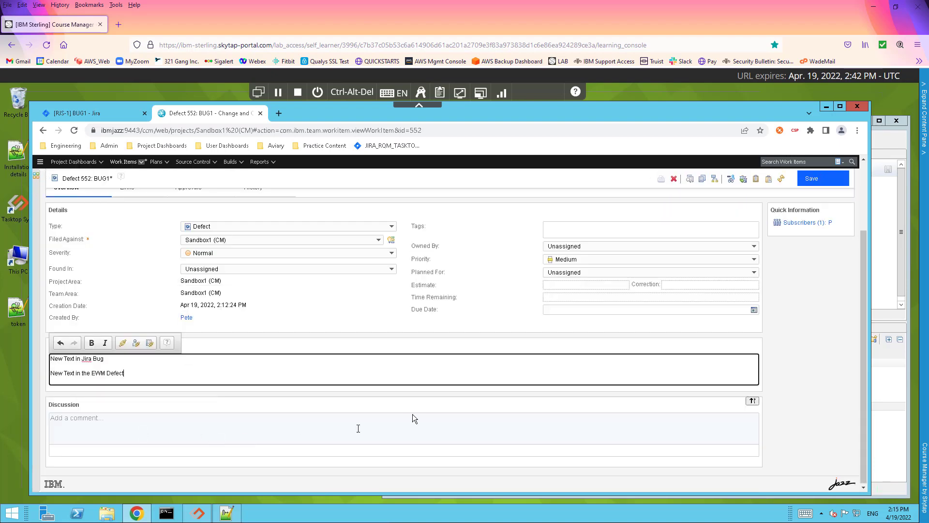
{"action": "left_click", "coordinate": [814, 179]}
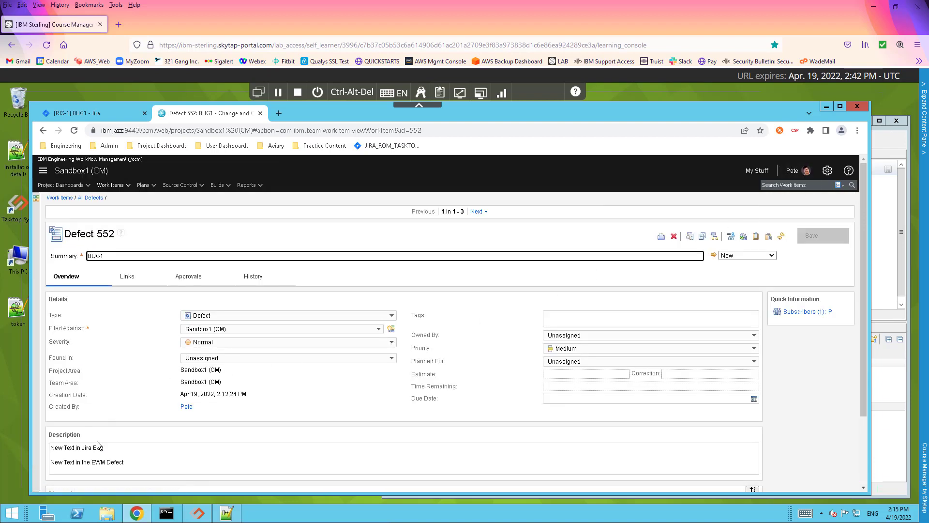
{"action": "left_click", "coordinate": [94, 114]}
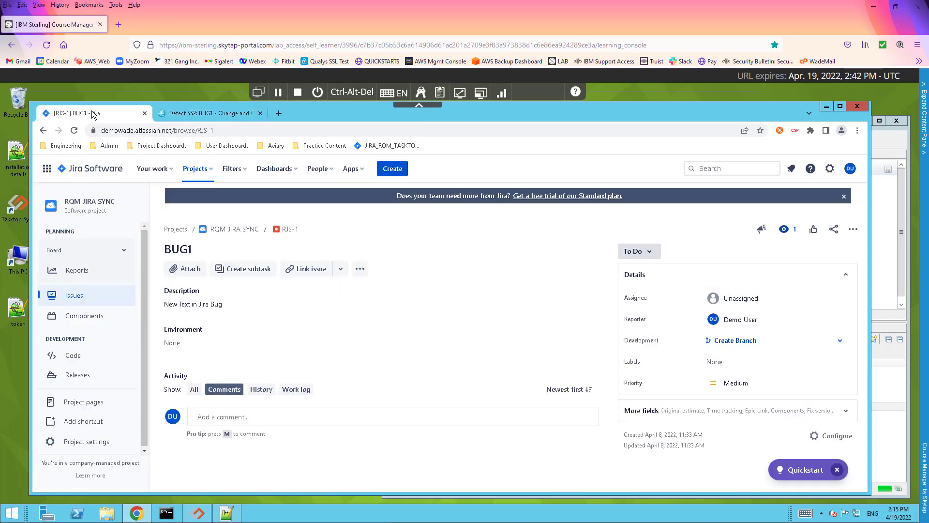
{"action": "left_click", "coordinate": [72, 131]}
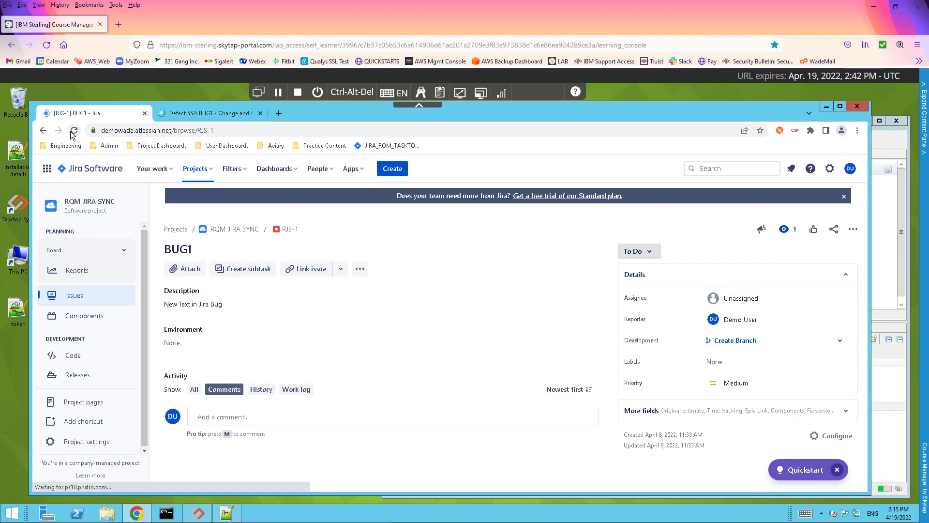